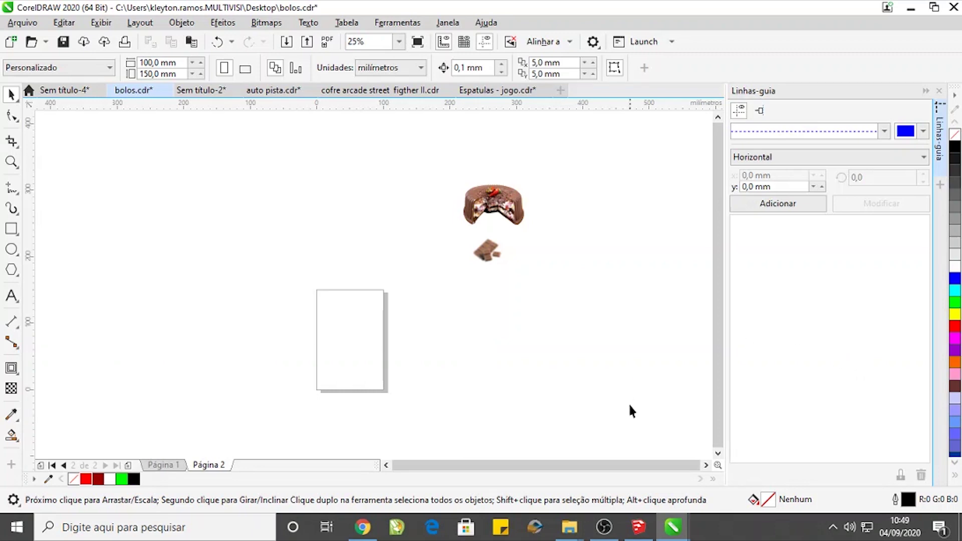
- Create a page-sized 600 × 750 px rectangle and start giving it a gradient fill
{"action": "double_click", "coordinate": [12, 232]}
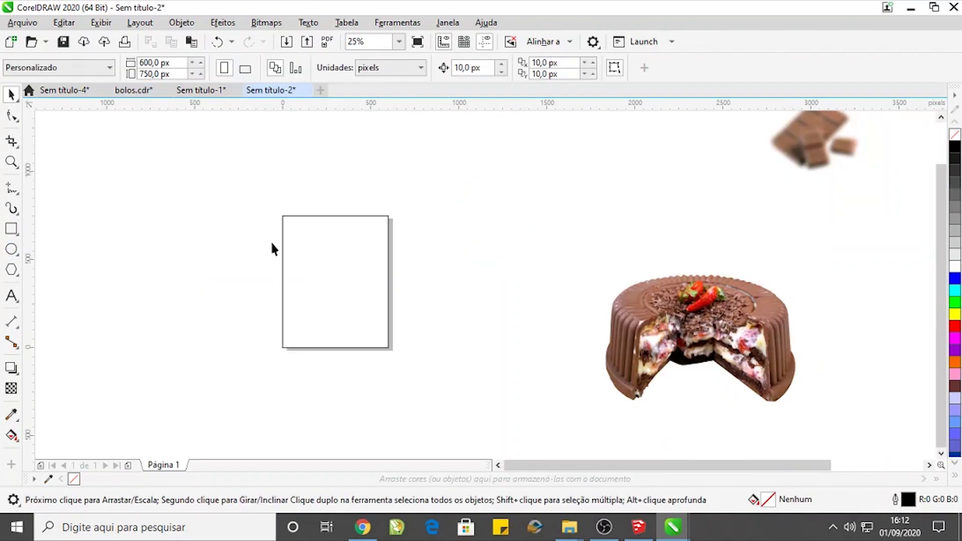
{"action": "left_click", "coordinate": [283, 247]}
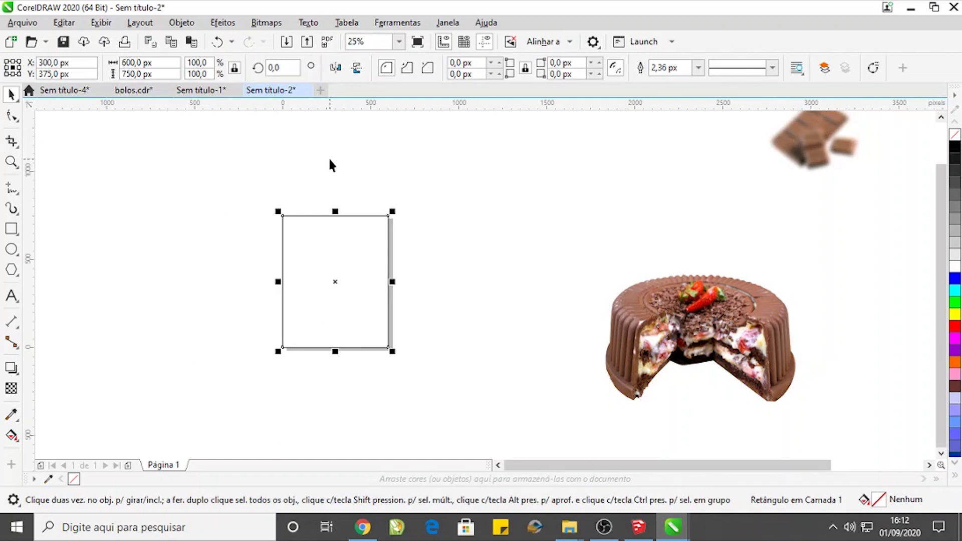
{"action": "key", "text": "F11"}
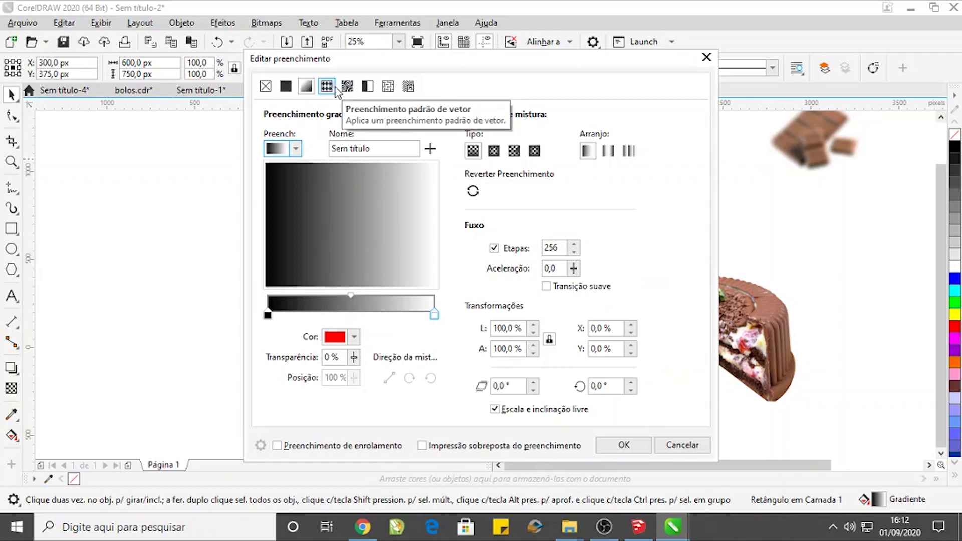
{"action": "left_click_drag", "start_coordinate": [358, 58], "coordinate": [537, 52]}
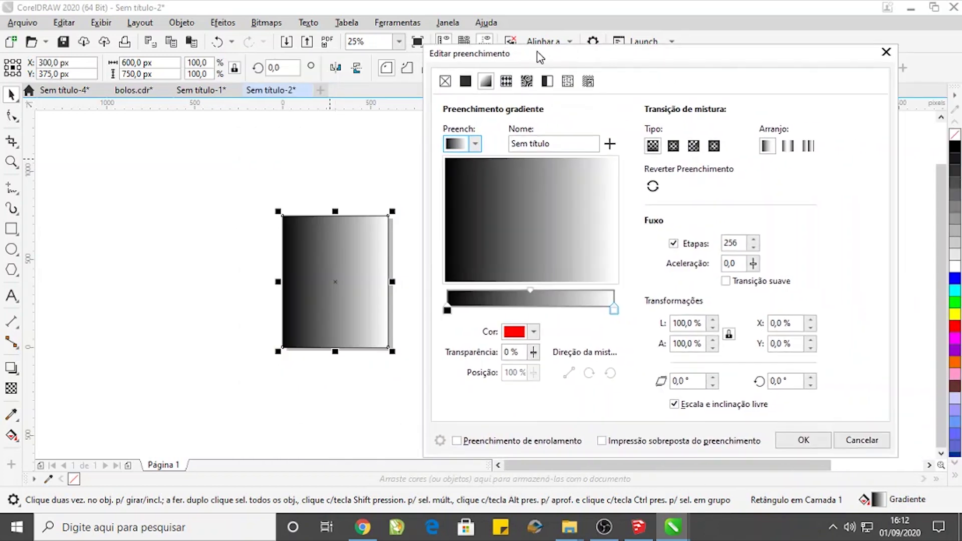
- Set the gradient's start colour to dark red #800E0E
{"action": "left_click", "coordinate": [448, 310]}
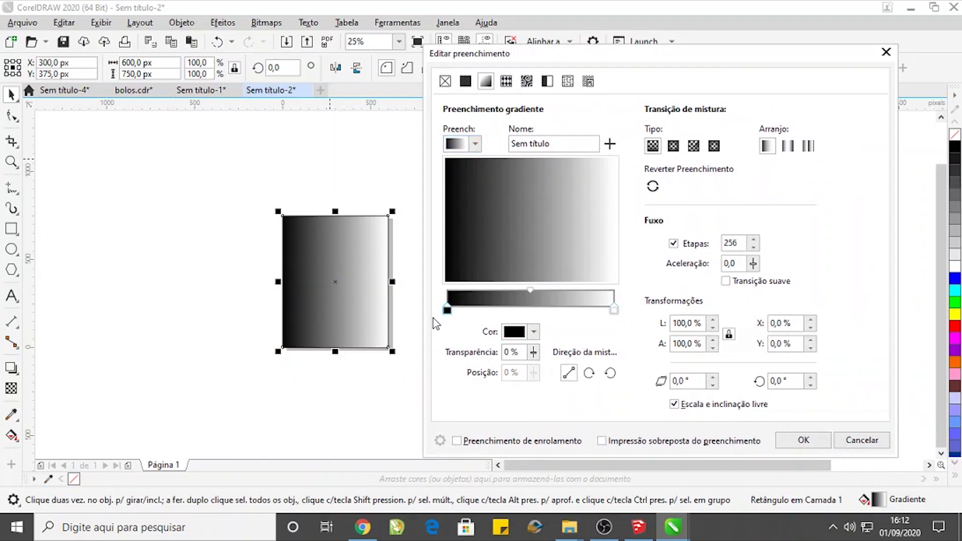
{"action": "left_click", "coordinate": [534, 333]}
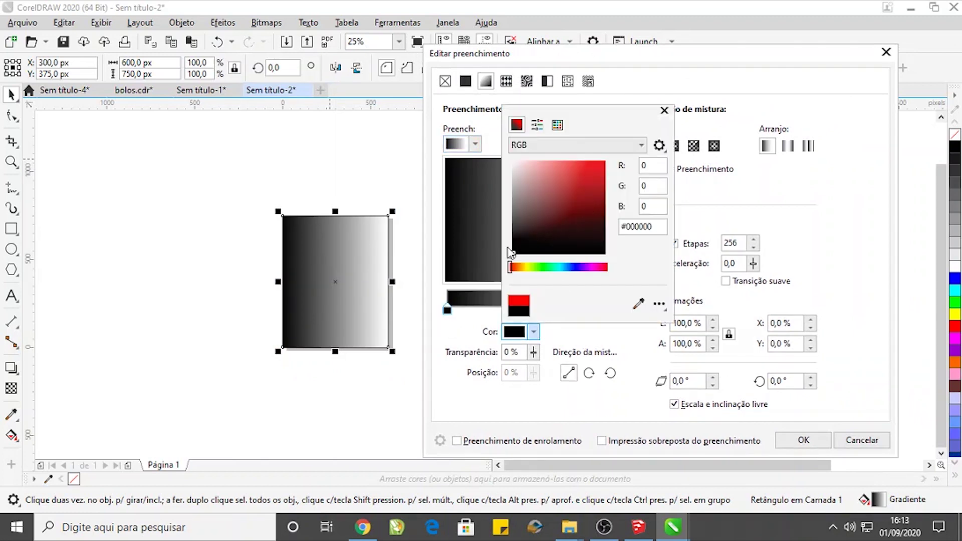
{"action": "mouse_move", "coordinate": [512, 255]}
{"action": "left_mouse_down"}
{"action": "mouse_move", "coordinate": [626, 160]}
{"action": "mouse_move", "coordinate": [551, 176]}
{"action": "mouse_move", "coordinate": [515, 213]}
{"action": "mouse_move", "coordinate": [521, 223]}
{"action": "mouse_move", "coordinate": [574, 220]}
{"action": "mouse_move", "coordinate": [595, 207]}
{"action": "left_mouse_up"}
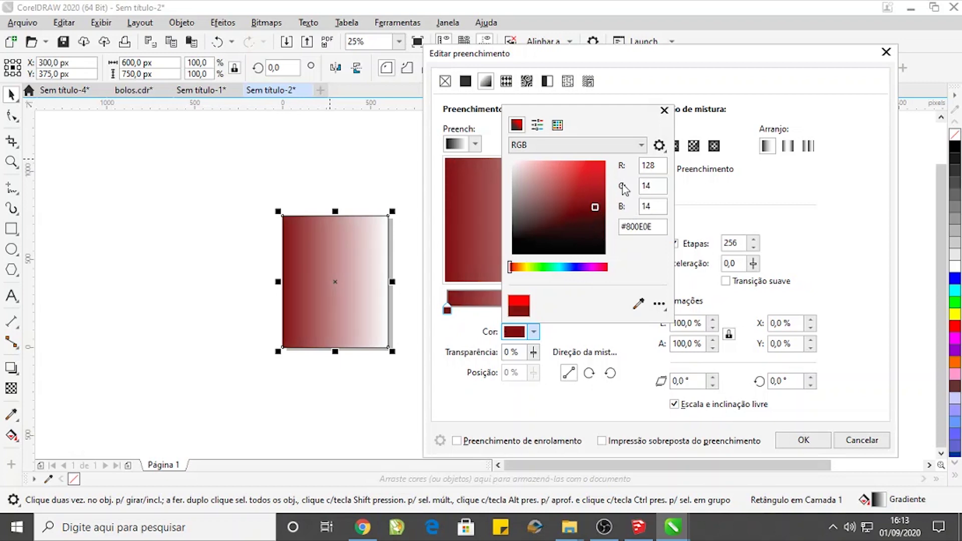
{"action": "left_click", "coordinate": [574, 335]}
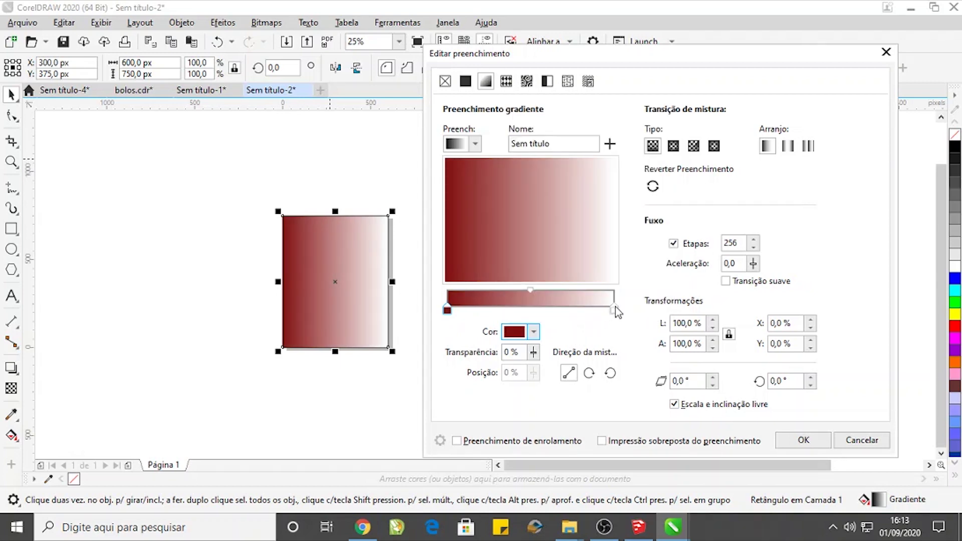
- Set the gradient's end colour to pure red #FF0000 and apply it as an elliptical gradient
{"action": "left_click", "coordinate": [614, 309]}
{"action": "left_click", "coordinate": [537, 332]}
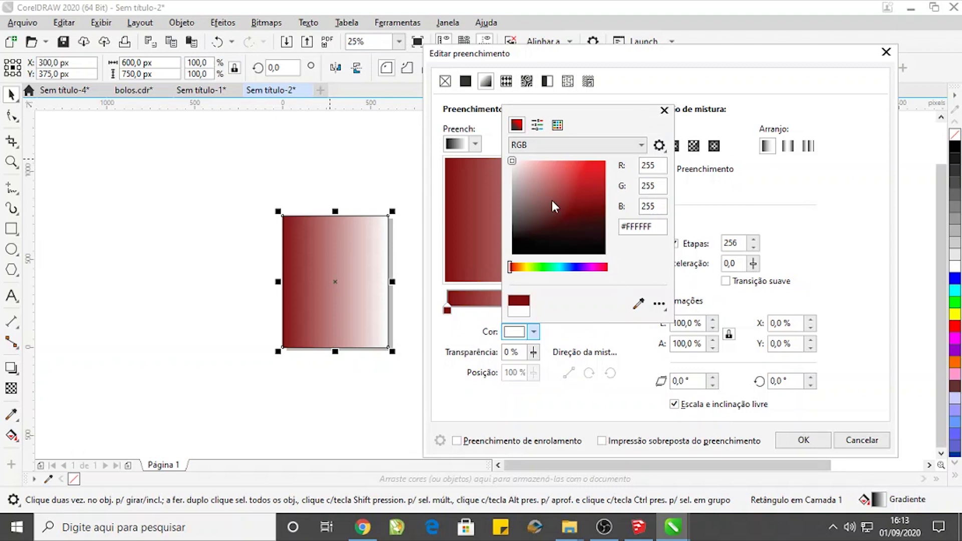
{"action": "left_click_drag", "start_coordinate": [554, 206], "coordinate": [609, 156]}
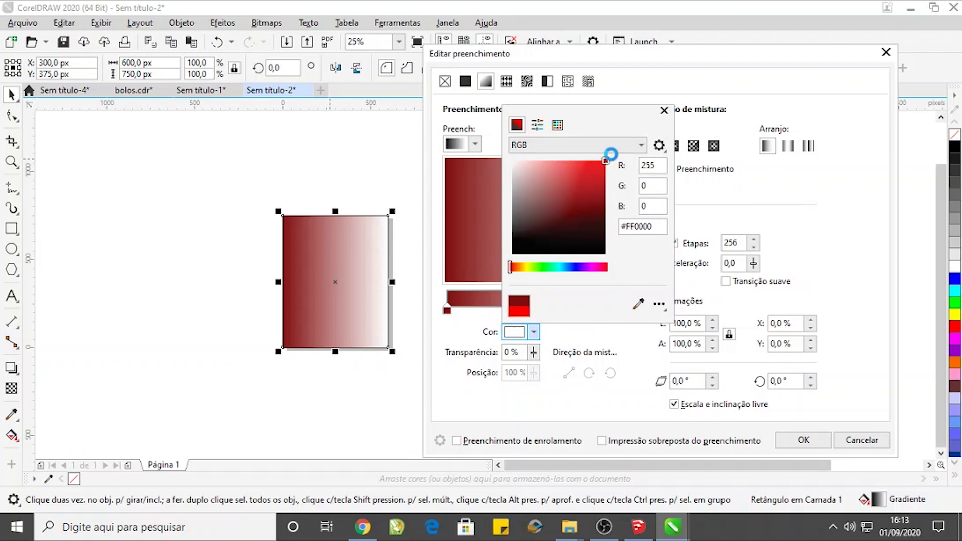
{"action": "left_click", "coordinate": [615, 347]}
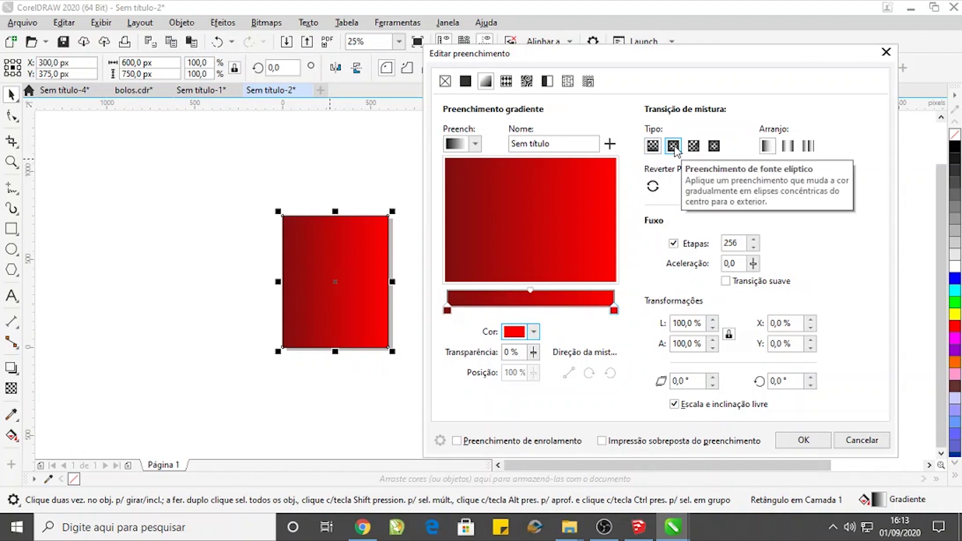
{"action": "left_click", "coordinate": [673, 146]}
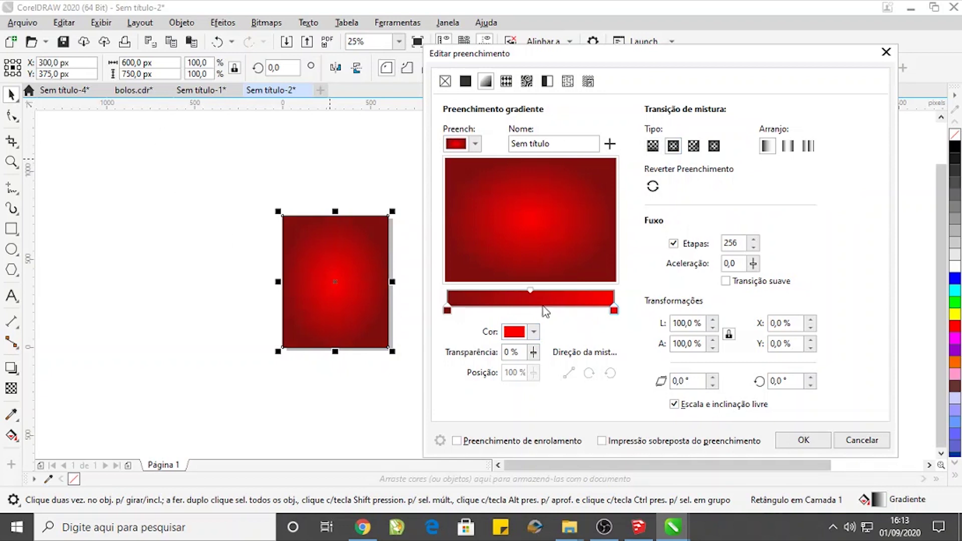
{"action": "left_click", "coordinate": [801, 441]}
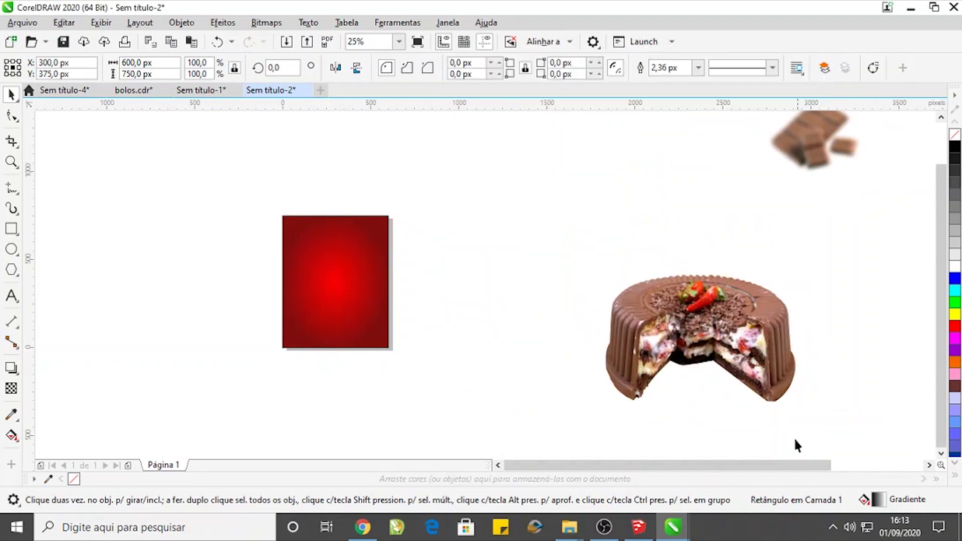
- Shorten the elliptical gradient's vertical extent with the Interactive Fill tool and shift its midpoint slightly toward the centre
{"action": "key", "text": "g"}
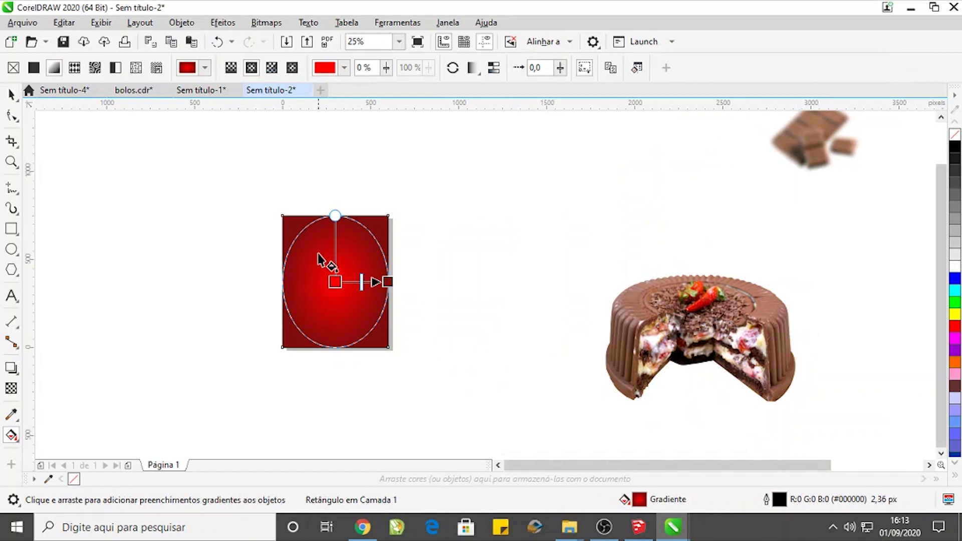
{"action": "scroll", "coordinate": [323, 270], "scroll_direction": "up", "scroll_amount": 2}
{"action": "left_click_drag", "start_coordinate": [351, 155], "coordinate": [348, 174]}
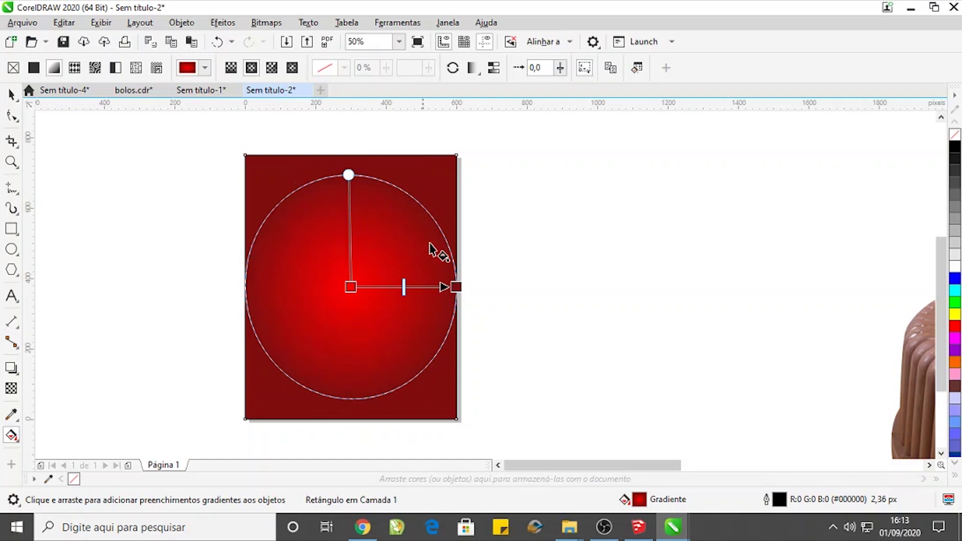
{"action": "mouse_move", "coordinate": [404, 286]}
{"action": "left_mouse_down"}
{"action": "mouse_move", "coordinate": [419, 287]}
{"action": "mouse_move", "coordinate": [400, 287]}
{"action": "left_mouse_up"}
{"action": "key", "text": "space"}
- Reposition the cut cake and the chocolate pieces beside the red page, and shrink the cake to about 491 × 330 px
{"action": "scroll", "coordinate": [438, 221], "scroll_direction": "down", "scroll_amount": 5}
{"action": "scroll", "coordinate": [539, 196], "scroll_direction": "up", "scroll_amount": 2}
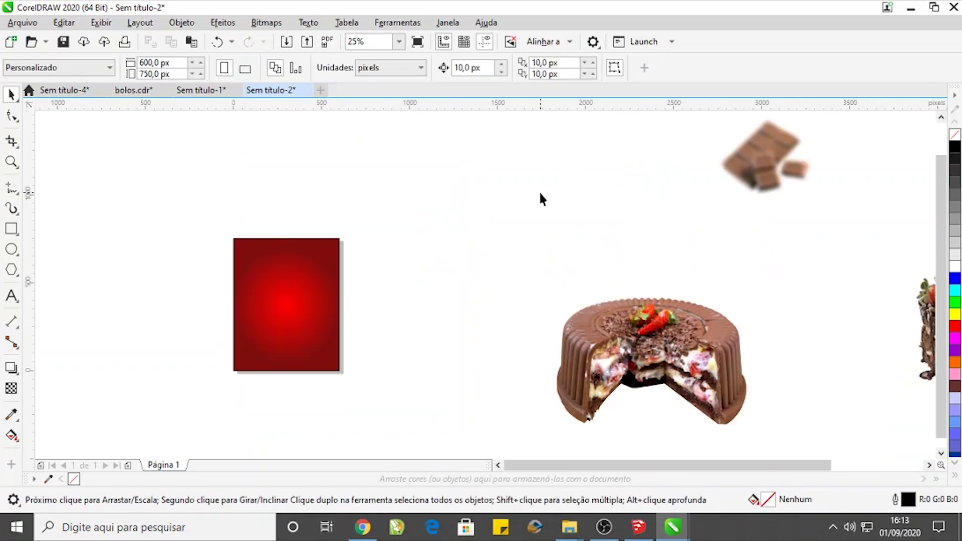
{"action": "scroll", "coordinate": [524, 255], "scroll_direction": "down", "scroll_amount": 2}
{"action": "left_click_drag", "start_coordinate": [598, 301], "coordinate": [526, 273]}
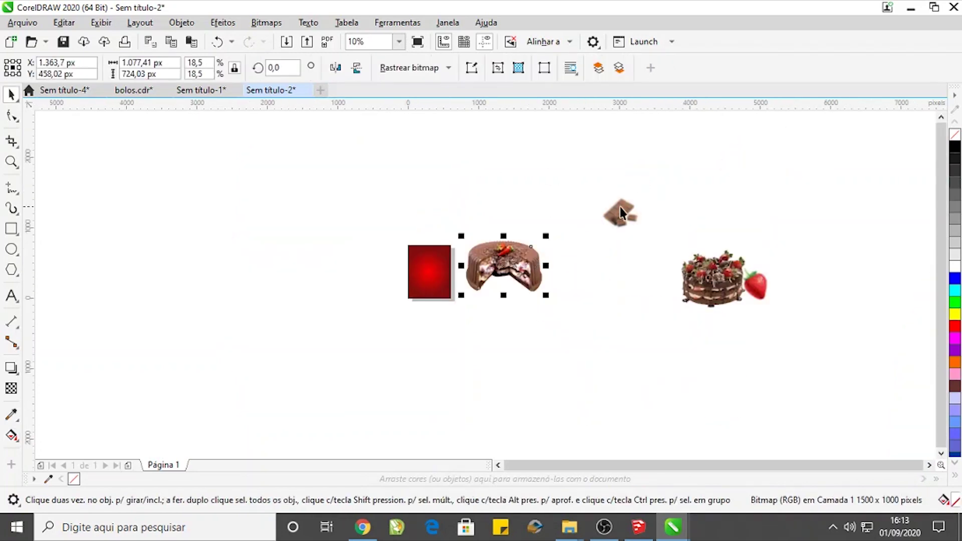
{"action": "left_click_drag", "start_coordinate": [620, 212], "coordinate": [587, 257]}
{"action": "left_click", "coordinate": [534, 260]}
{"action": "scroll", "coordinate": [482, 253], "scroll_direction": "up", "scroll_amount": 2}
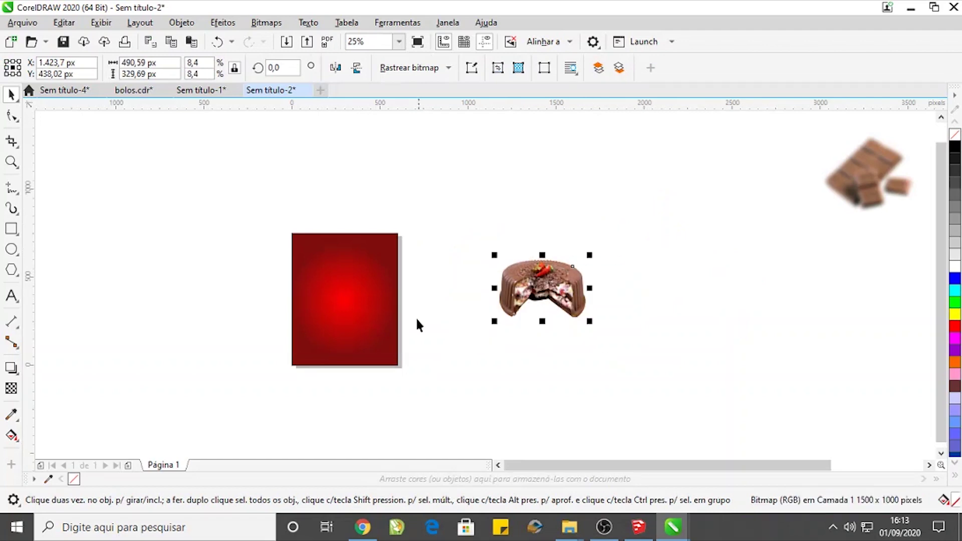
- Centre the cut cake on the page, then shrink it further and place it slightly below the page's centre
{"action": "key", "text": "p"}
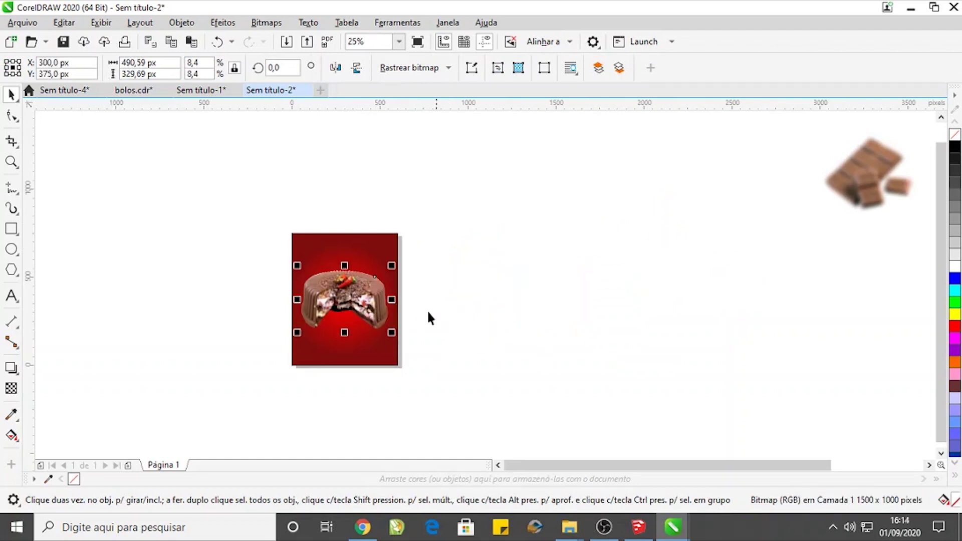
{"action": "scroll", "coordinate": [351, 304], "scroll_direction": "up", "scroll_amount": 1}
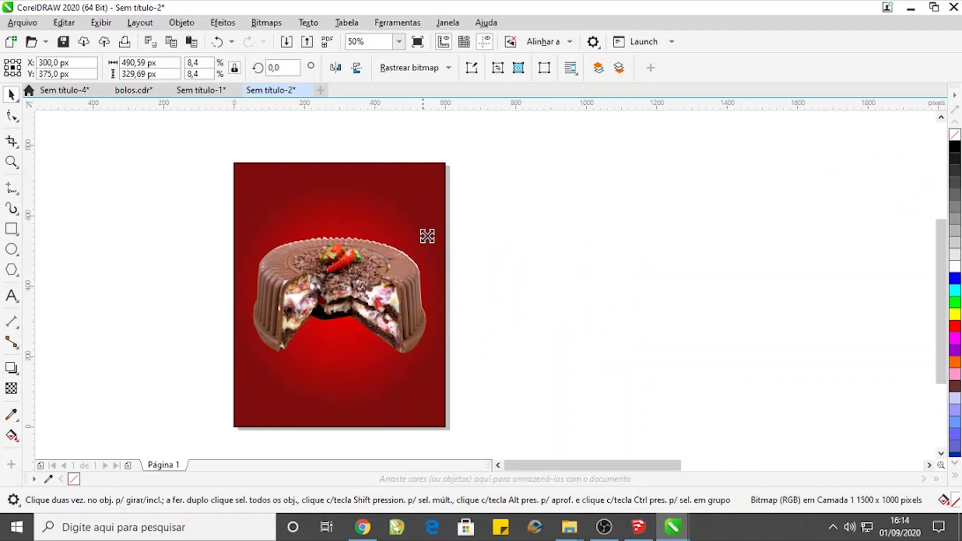
{"action": "left_click_drag", "start_coordinate": [428, 232], "coordinate": [409, 248]}
{"action": "left_click_drag", "start_coordinate": [373, 292], "coordinate": [371, 310]}
{"action": "left_click", "coordinate": [454, 300]}
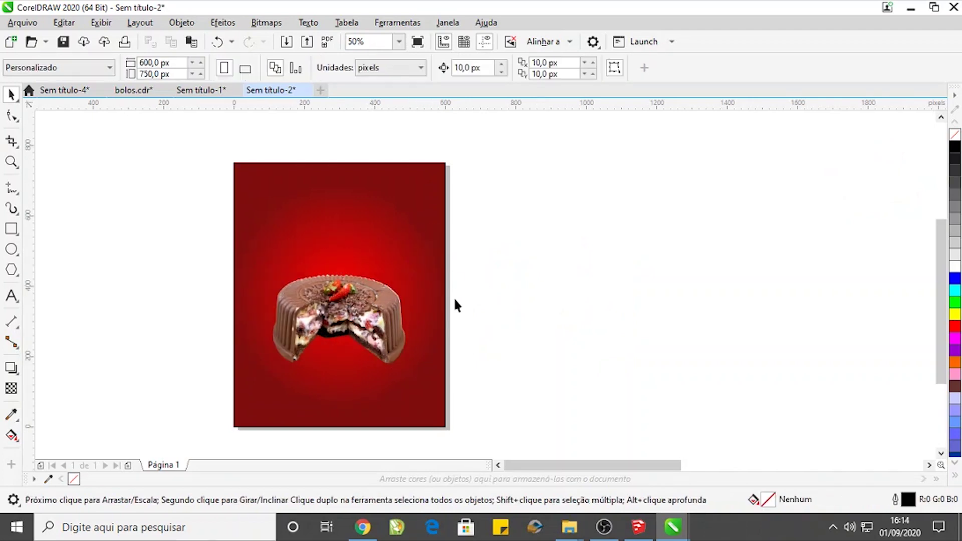
- Add a black drop shadow to the cake, offset about 16 px straight down
{"action": "scroll", "coordinate": [456, 305], "scroll_direction": "down", "scroll_amount": 1}
{"action": "scroll", "coordinate": [476, 313], "scroll_direction": "up", "scroll_amount": 1}
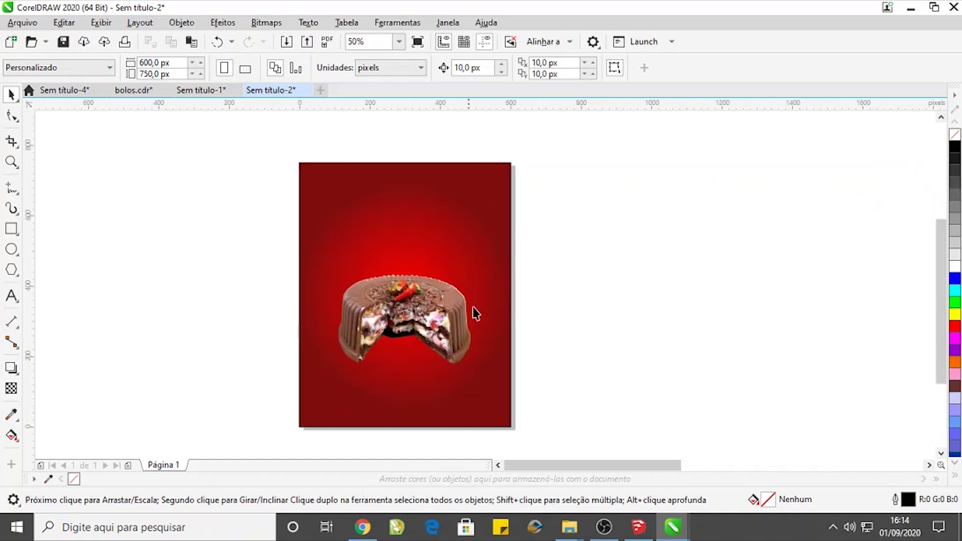
{"action": "left_click", "coordinate": [11, 369]}
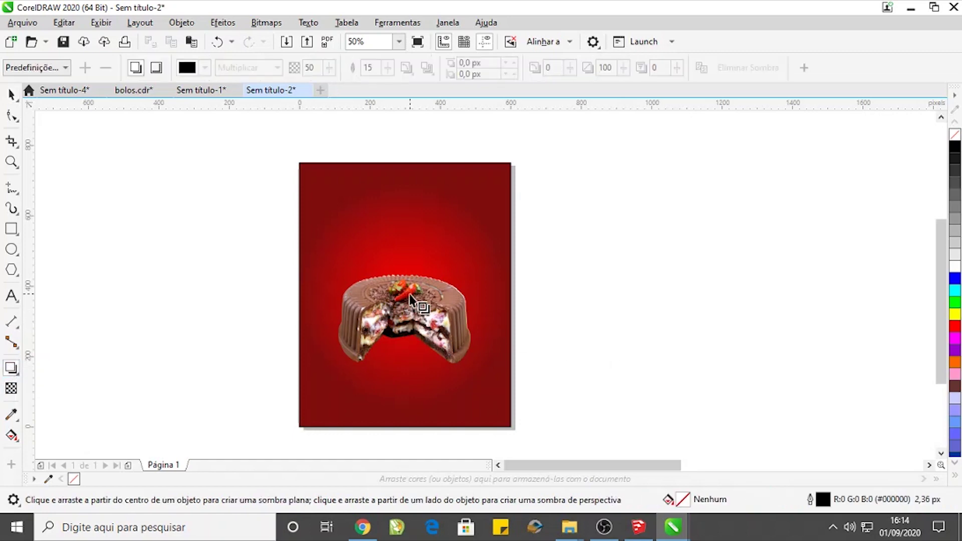
{"action": "left_click_drag", "start_coordinate": [410, 294], "coordinate": [404, 371]}
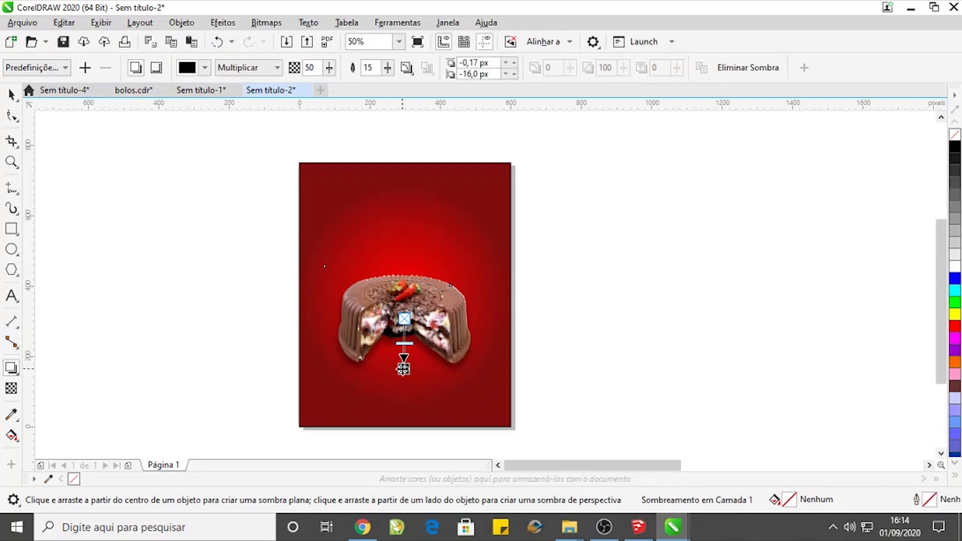
- Strengthen the cake's drop shadow to an opacity of 76 and a downward offset of about 23 px
{"action": "scroll", "coordinate": [404, 371], "scroll_direction": "up", "scroll_amount": 4}
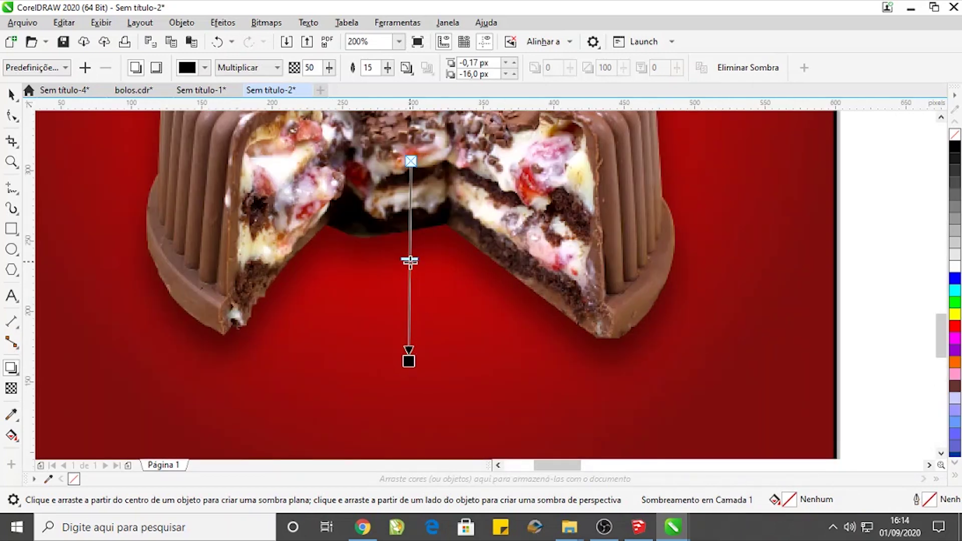
{"action": "left_click_drag", "start_coordinate": [409, 261], "coordinate": [412, 324]}
{"action": "scroll", "coordinate": [412, 286], "scroll_direction": "down", "scroll_amount": 4}
{"action": "scroll", "coordinate": [412, 278], "scroll_direction": "up", "scroll_amount": 2}
{"action": "scroll", "coordinate": [435, 241], "scroll_direction": "down", "scroll_amount": 2}
{"action": "left_click", "coordinate": [11, 94]}
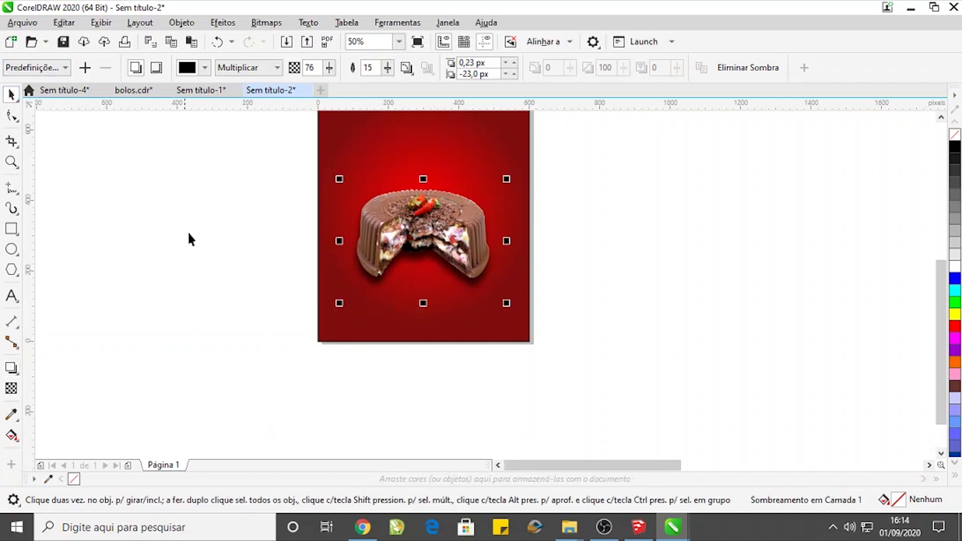
{"action": "scroll", "coordinate": [204, 240], "scroll_direction": "down", "scroll_amount": 3}
{"action": "scroll", "coordinate": [204, 241], "scroll_direction": "up", "scroll_amount": 3}
{"action": "scroll", "coordinate": [380, 317], "scroll_direction": "down", "scroll_amount": 2}
{"action": "scroll", "coordinate": [266, 284], "scroll_direction": "up", "scroll_amount": 2}
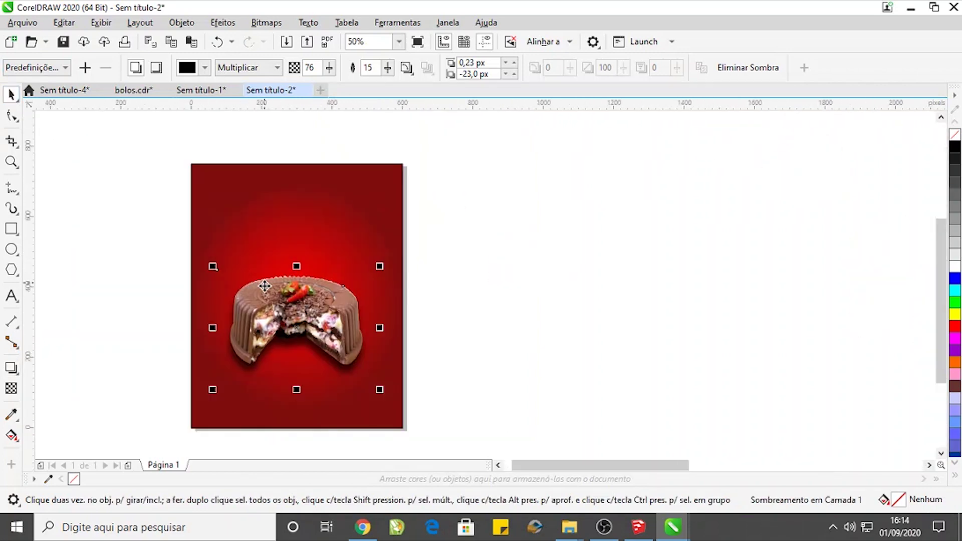
{"action": "scroll", "coordinate": [301, 283], "scroll_direction": "down", "scroll_amount": 2}
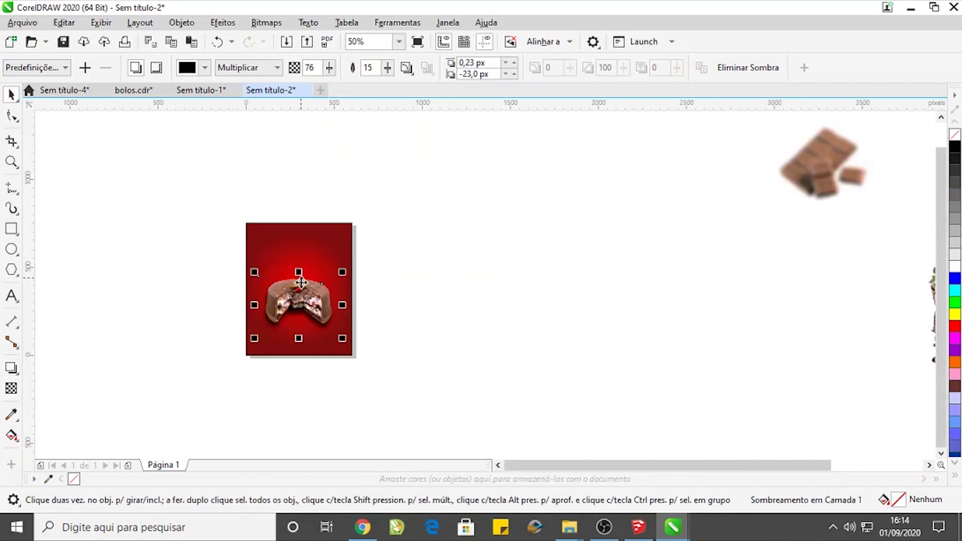
- Add the artistic text "Bolo Bombom" on two lines in the upper part of the page, above the cake
{"action": "left_click", "coordinate": [11, 296]}
{"action": "scroll", "coordinate": [183, 213], "scroll_direction": "up", "scroll_amount": 2}
{"action": "left_click", "coordinate": [379, 270]}
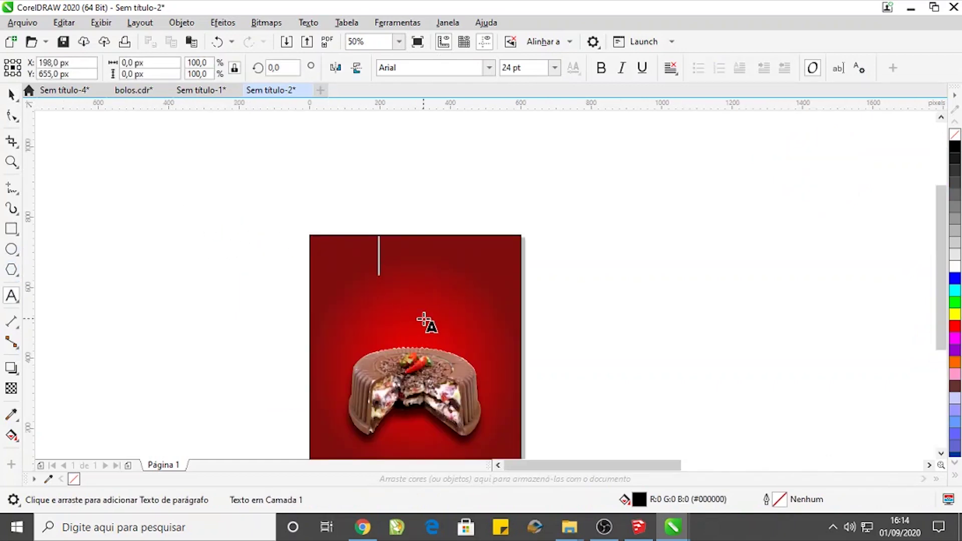
{"action": "type", "text": "B"}
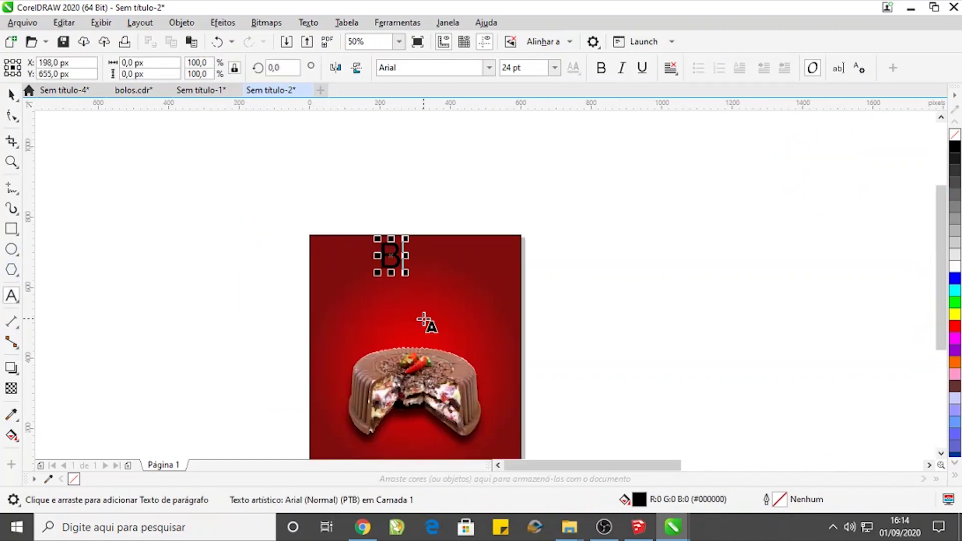
{"action": "type", "text": "olpo"}
{"action": "key", "text": "BackSpace"}
{"action": "key", "text": "BackSpace"}
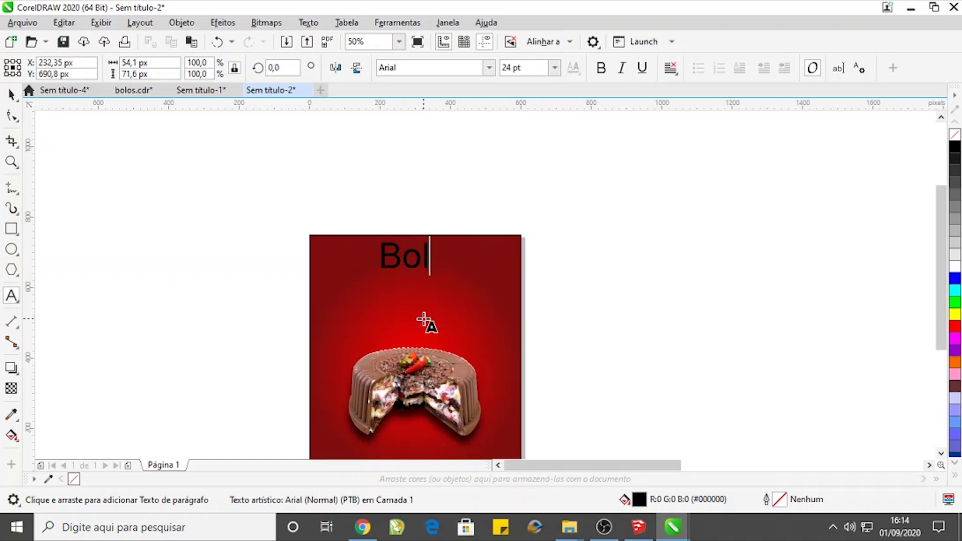
{"action": "type", "text": "o"}
{"action": "key", "text": "Return"}
{"action": "type", "text": "B"}
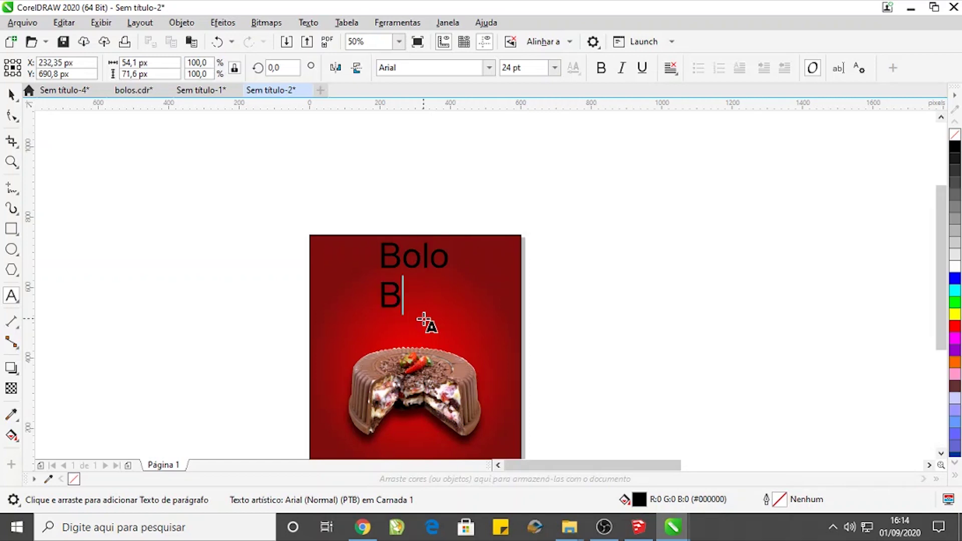
{"action": "type", "text": "ombom"}
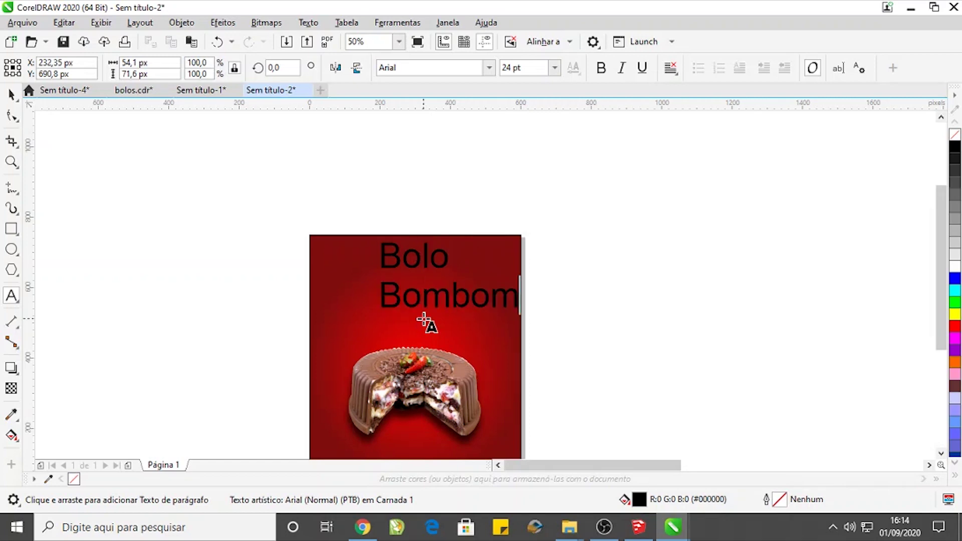
{"action": "key", "text": "Escape"}
- Set the "Bolo Bombom" title's font to Dopestyle and break the text apart into two separate lines
{"action": "left_click", "coordinate": [9, 92]}
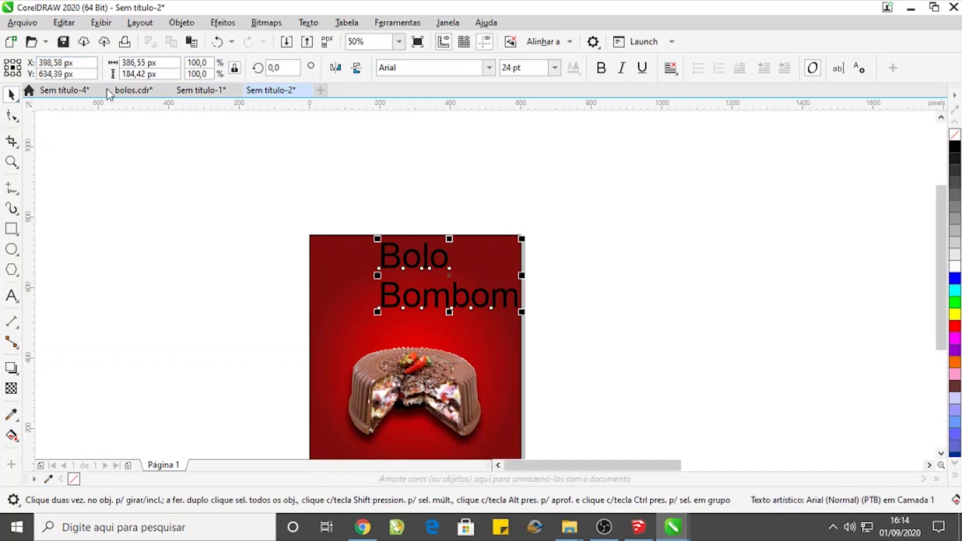
{"action": "left_click", "coordinate": [488, 70]}
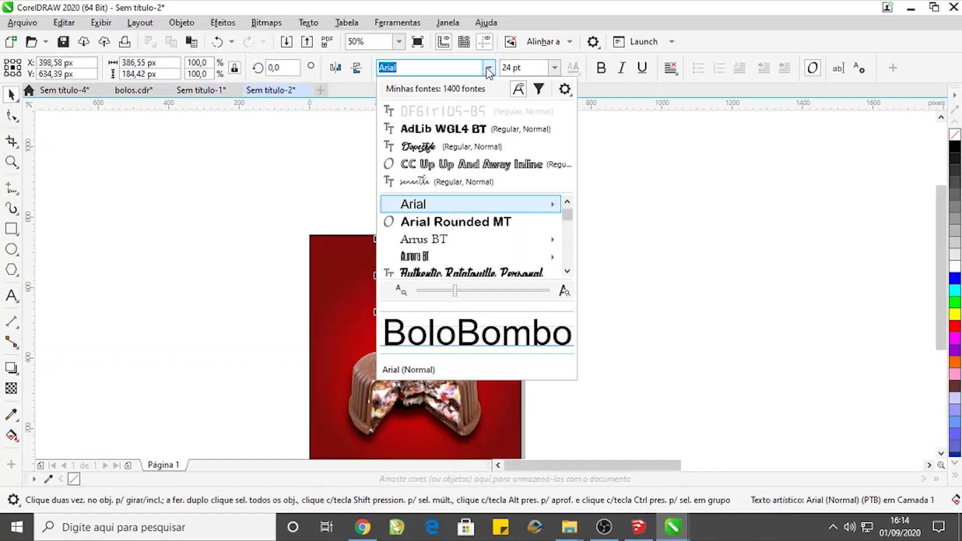
{"action": "left_click", "coordinate": [567, 272]}
{"action": "left_click", "coordinate": [567, 271]}
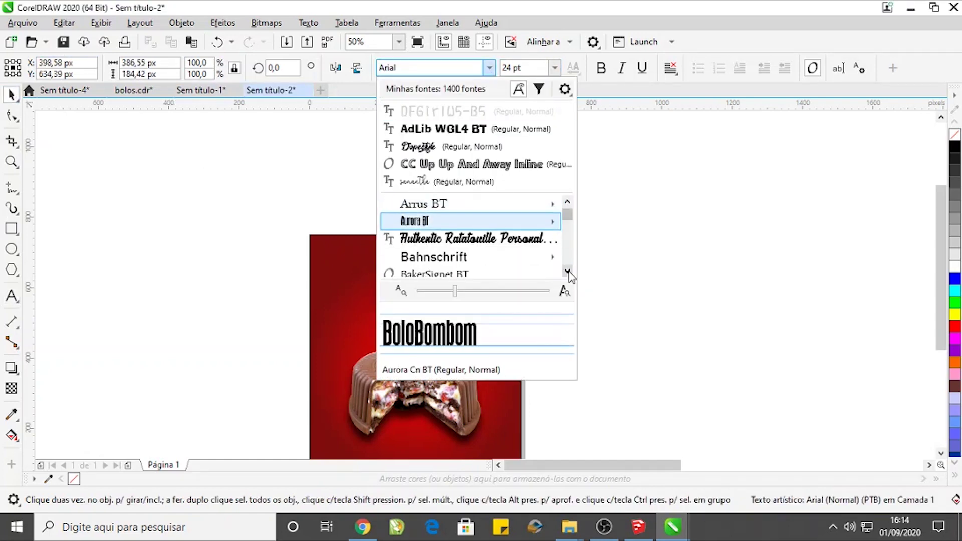
{"action": "left_click", "coordinate": [567, 271]}
{"action": "left_click", "coordinate": [567, 271]}
{"action": "left_click", "coordinate": [567, 272]}
{"action": "left_click", "coordinate": [567, 272]}
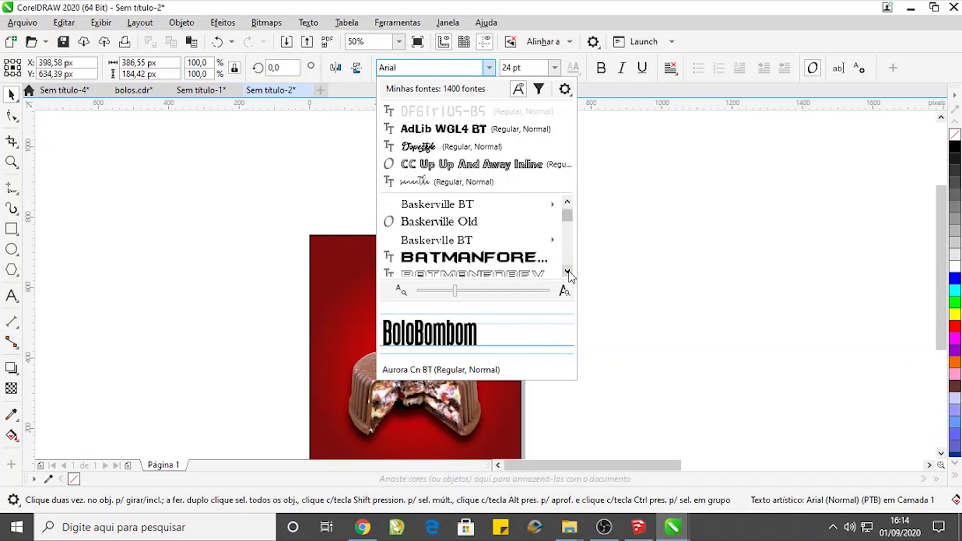
{"action": "left_click", "coordinate": [567, 271]}
{"action": "left_click", "coordinate": [567, 272]}
{"action": "left_click", "coordinate": [567, 272]}
{"action": "left_click", "coordinate": [567, 272]}
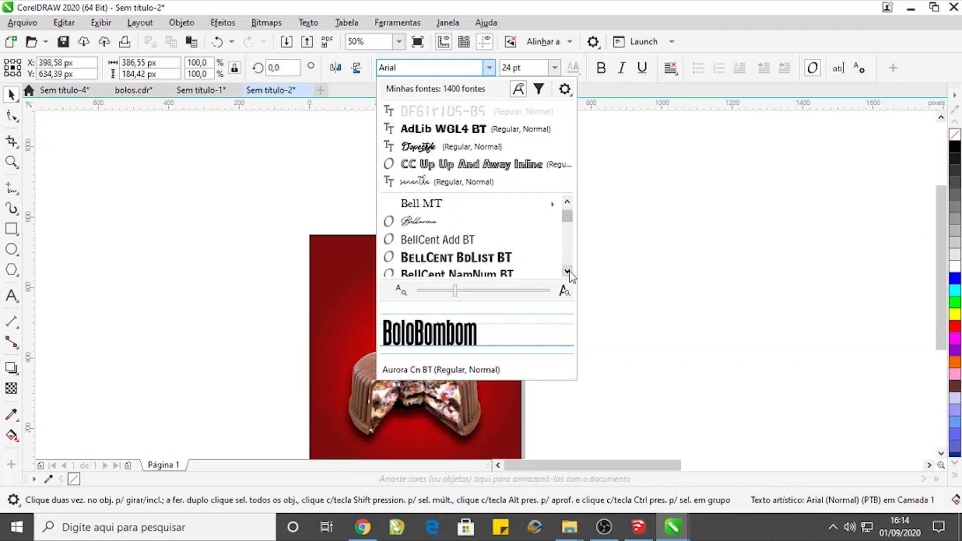
{"action": "left_click", "coordinate": [567, 271]}
{"action": "left_click", "coordinate": [567, 271]}
{"action": "left_click", "coordinate": [567, 271]}
{"action": "left_click", "coordinate": [567, 272]}
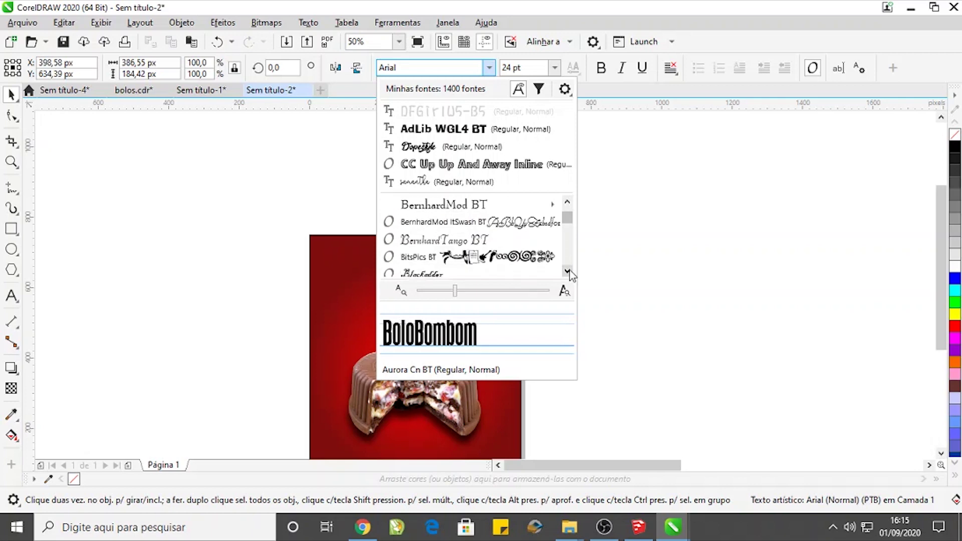
{"action": "left_click", "coordinate": [567, 271]}
{"action": "left_click", "coordinate": [567, 271]}
{"action": "left_click", "coordinate": [567, 271]}
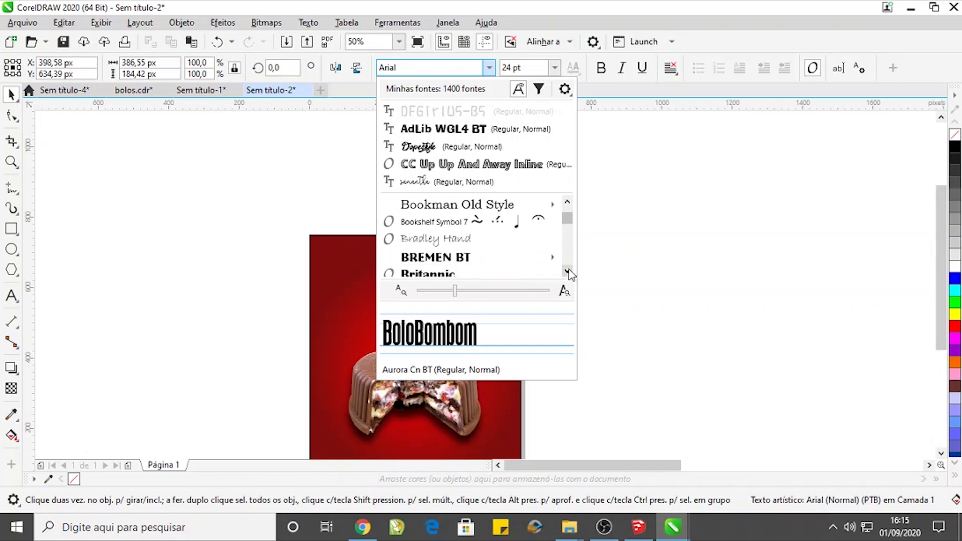
{"action": "left_click", "coordinate": [567, 272]}
{"action": "left_click_drag", "start_coordinate": [568, 219], "coordinate": [568, 235]}
{"action": "left_click", "coordinate": [568, 203]}
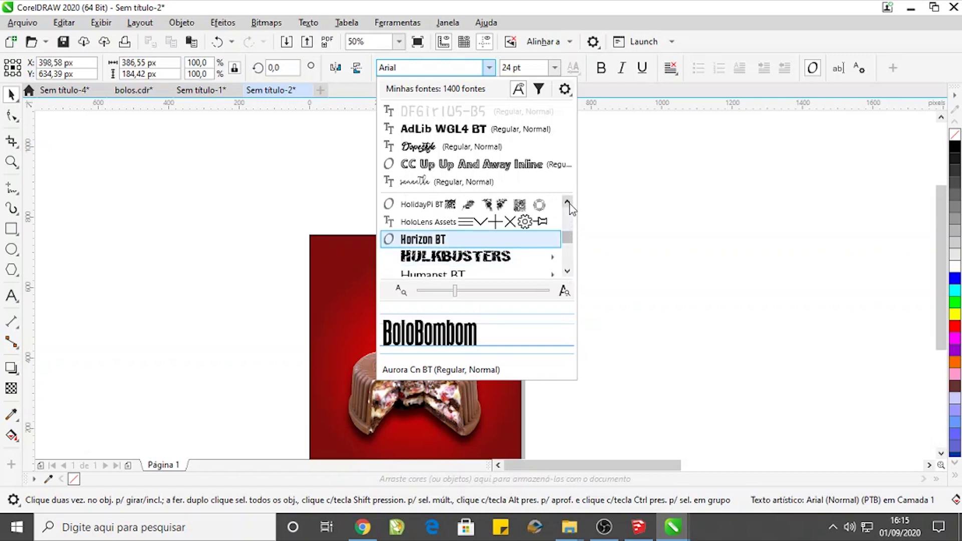
{"action": "left_click", "coordinate": [567, 203]}
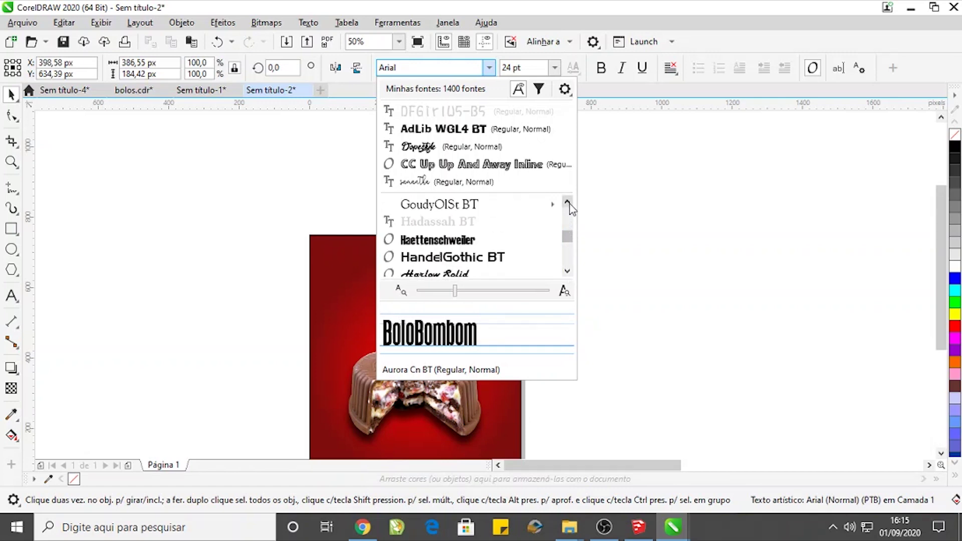
{"action": "left_click", "coordinate": [568, 203]}
{"action": "left_click", "coordinate": [567, 203]}
{"action": "left_click", "coordinate": [567, 202]}
{"action": "left_click", "coordinate": [567, 203]}
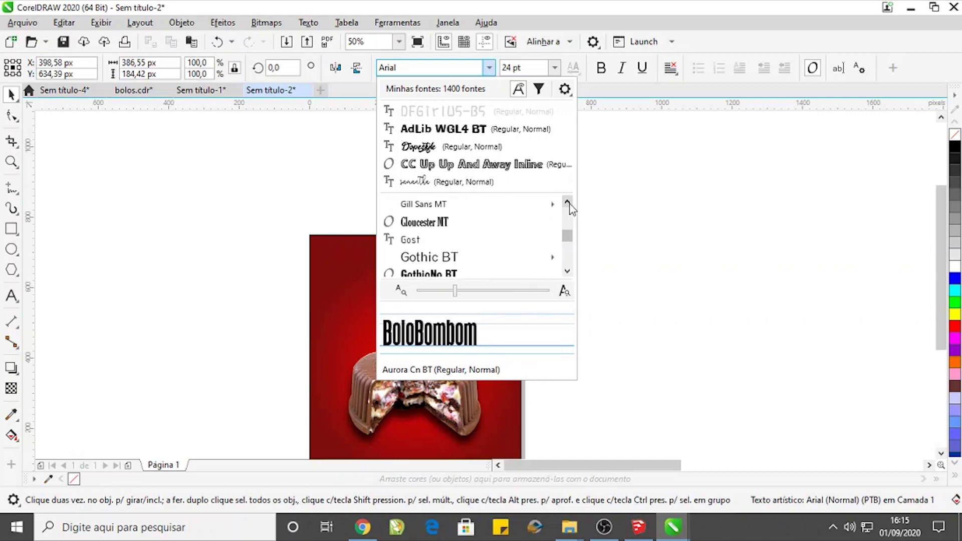
{"action": "left_click", "coordinate": [568, 203]}
{"action": "left_click", "coordinate": [568, 203]}
{"action": "left_click", "coordinate": [567, 203]}
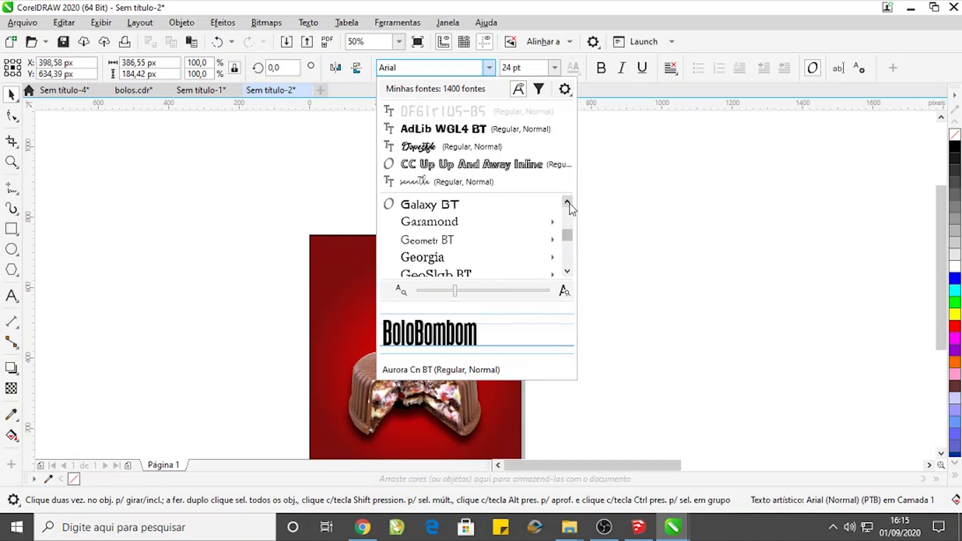
{"action": "left_click", "coordinate": [567, 203]}
{"action": "left_click", "coordinate": [568, 202]}
{"action": "left_click", "coordinate": [567, 203]}
{"action": "left_click", "coordinate": [567, 203]}
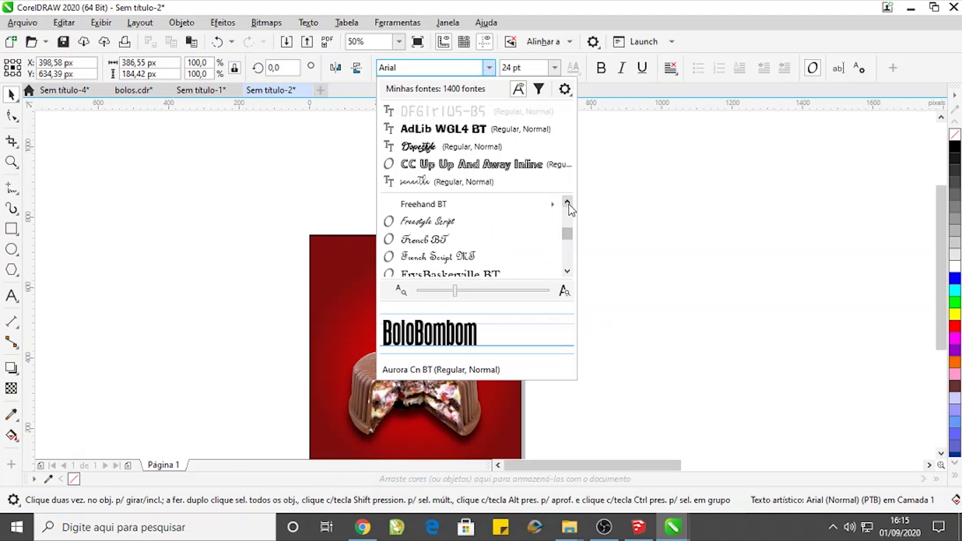
{"action": "left_click", "coordinate": [567, 203]}
{"action": "left_click", "coordinate": [567, 203]}
{"action": "left_click", "coordinate": [568, 203]}
{"action": "left_click", "coordinate": [567, 203]}
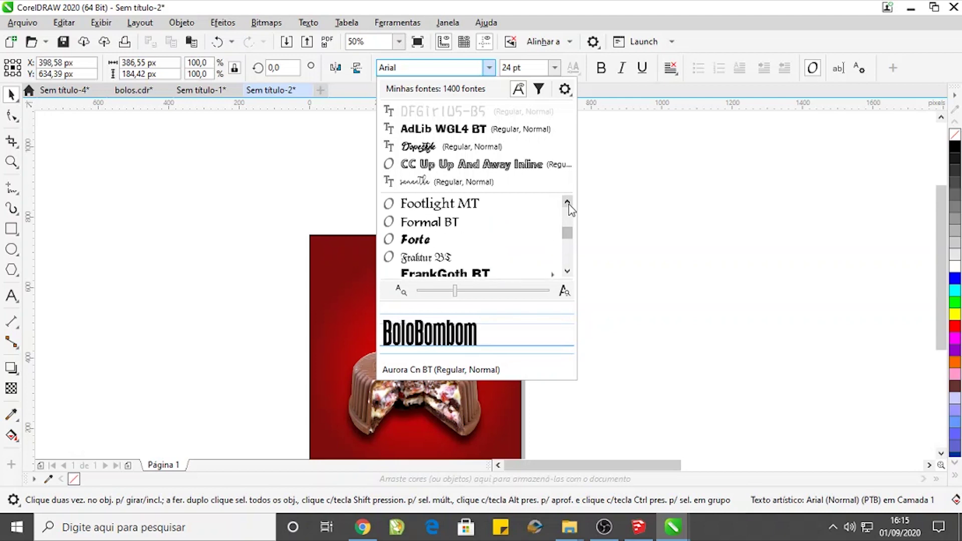
{"action": "left_click", "coordinate": [568, 202]}
{"action": "left_click", "coordinate": [568, 203]}
{"action": "left_click", "coordinate": [568, 203]}
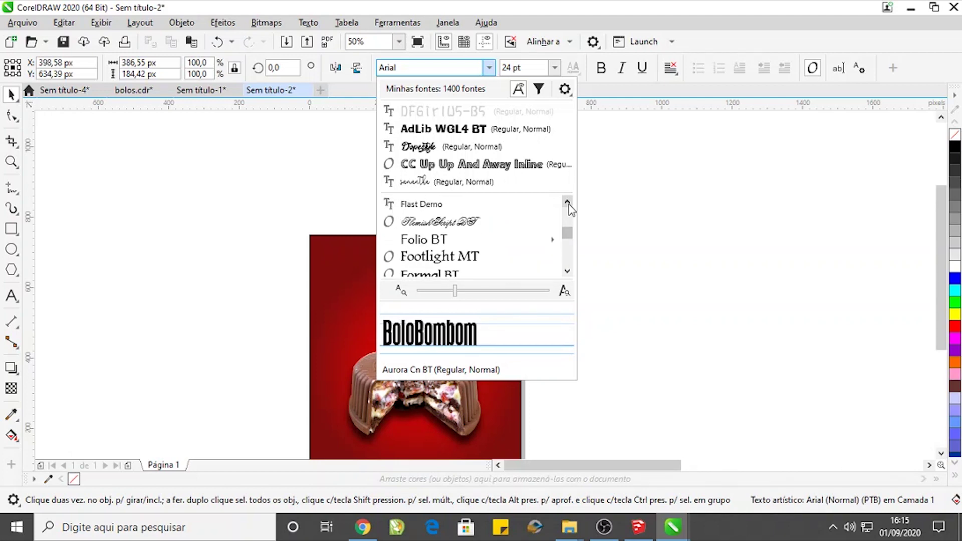
{"action": "left_click", "coordinate": [568, 202]}
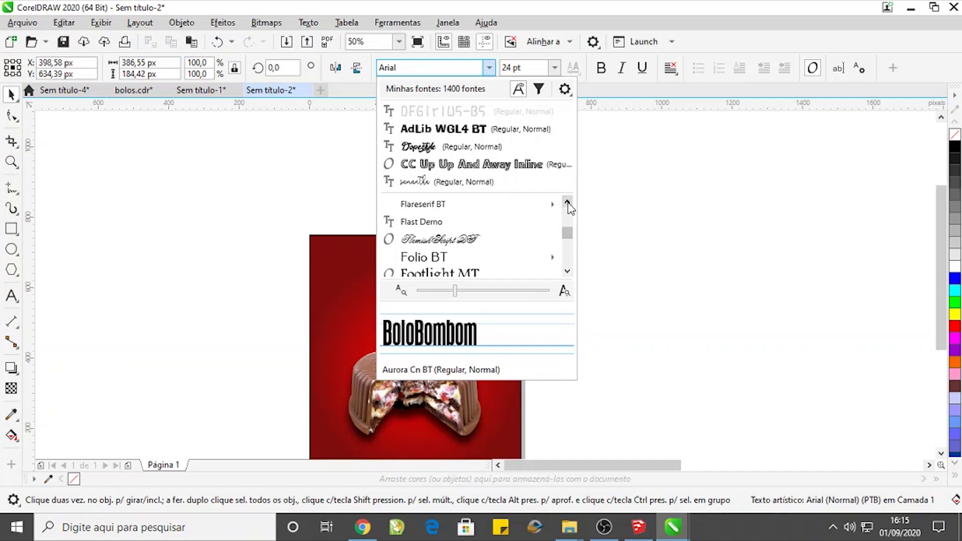
{"action": "left_click", "coordinate": [568, 202]}
{"action": "left_click", "coordinate": [567, 203]}
{"action": "left_click", "coordinate": [568, 203]}
{"action": "left_click", "coordinate": [568, 203]}
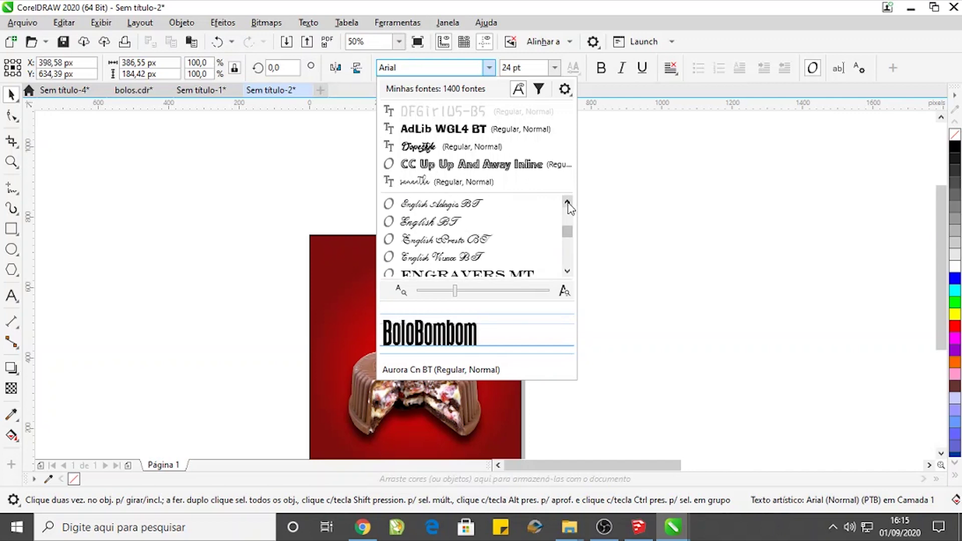
{"action": "left_click", "coordinate": [567, 202]}
{"action": "left_click", "coordinate": [568, 203]}
{"action": "left_click", "coordinate": [568, 203]}
{"action": "left_click", "coordinate": [568, 202]}
{"action": "left_click", "coordinate": [568, 203]}
{"action": "left_click", "coordinate": [568, 202]}
{"action": "left_click", "coordinate": [568, 203]}
{"action": "left_click", "coordinate": [568, 203]}
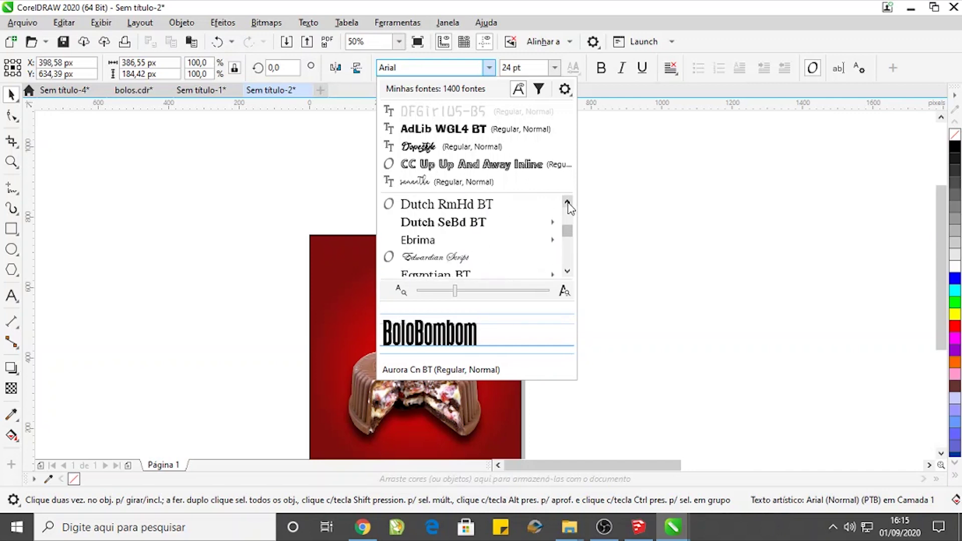
{"action": "left_click", "coordinate": [568, 203]}
{"action": "left_click", "coordinate": [568, 202]}
{"action": "left_click", "coordinate": [568, 203]}
{"action": "left_click", "coordinate": [568, 203]}
{"action": "left_click", "coordinate": [567, 202]}
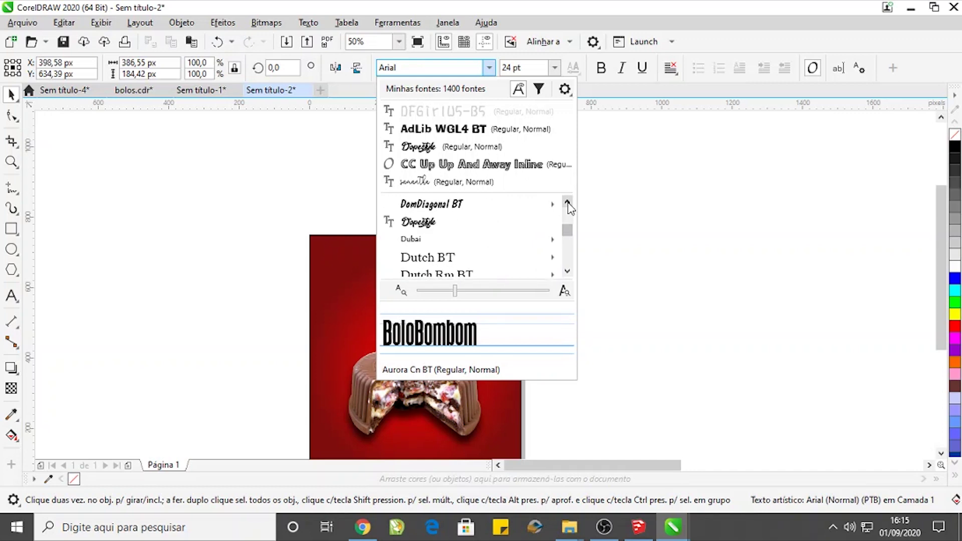
{"action": "left_click", "coordinate": [440, 222]}
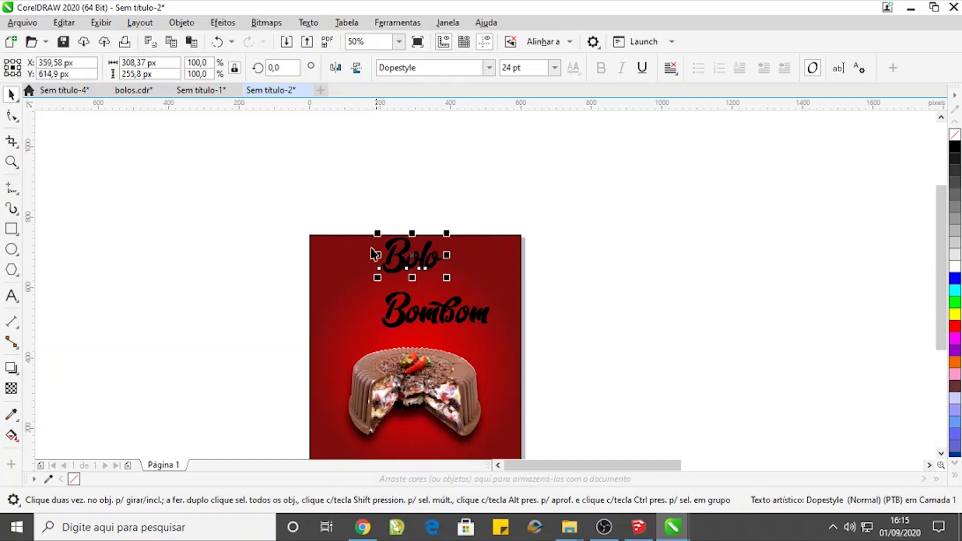
- Enlarge the word "Bombom", place it just above the cake and centre it horizontally on the background rectangle
{"action": "left_click", "coordinate": [436, 315]}
{"action": "scroll", "coordinate": [441, 316], "scroll_direction": "up", "scroll_amount": 2}
{"action": "left_click_drag", "start_coordinate": [549, 337], "coordinate": [601, 378]}
{"action": "left_click_drag", "start_coordinate": [572, 319], "coordinate": [529, 348]}
{"action": "left_click", "coordinate": [589, 391], "text": "shift"}
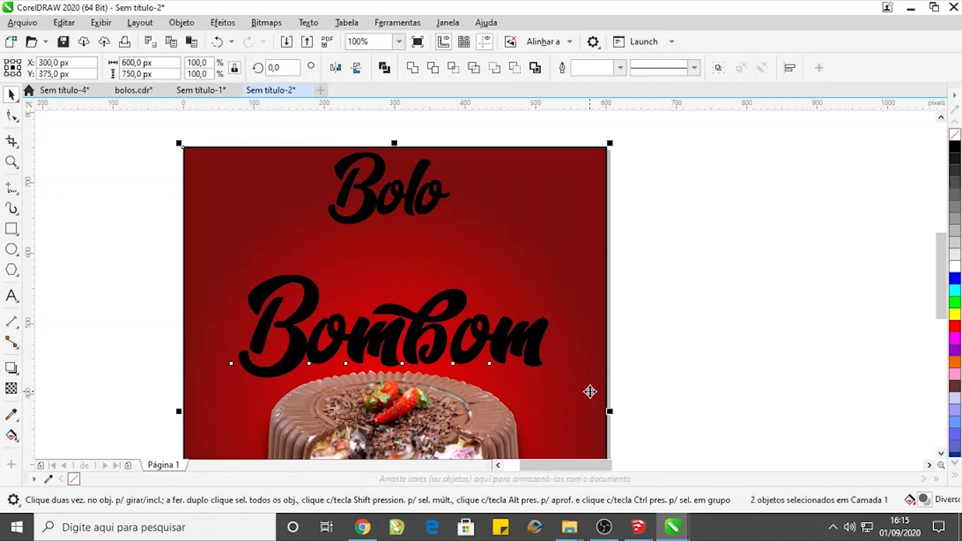
{"action": "key", "text": "c"}
{"action": "key", "text": "Escape"}
- Move the word "Bolo" down so it sits directly above "Bombom", slightly left of the page's centre
{"action": "left_click", "coordinate": [408, 190]}
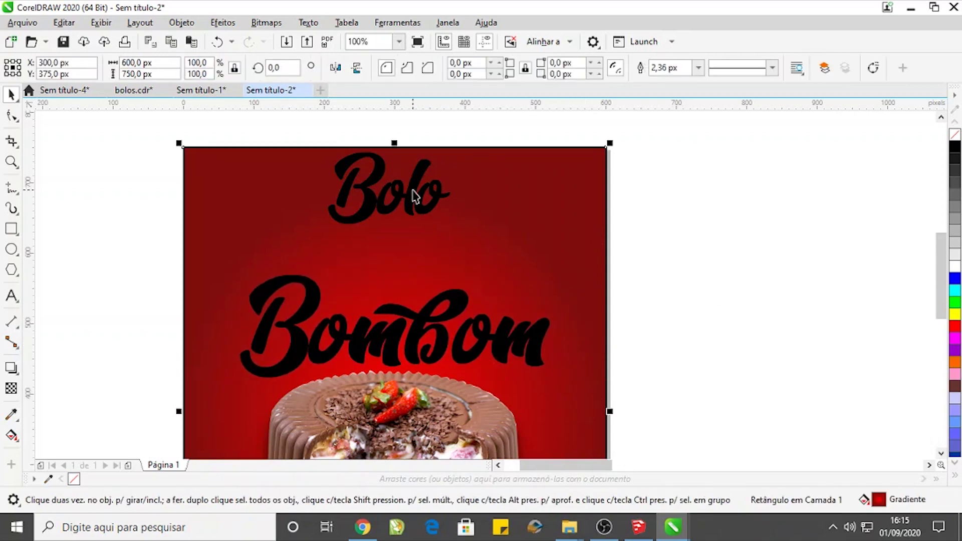
{"action": "left_click", "coordinate": [412, 186]}
{"action": "left_click_drag", "start_coordinate": [412, 185], "coordinate": [404, 254]}
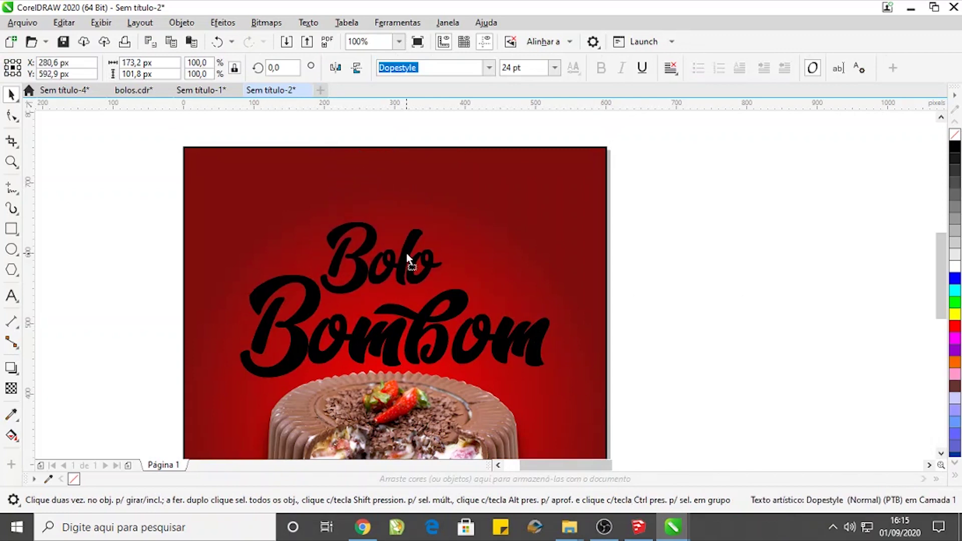
{"action": "scroll", "coordinate": [452, 261], "scroll_direction": "down", "scroll_amount": 2}
{"action": "left_click", "coordinate": [650, 275]}
- Bring the blurred chocolate bar image from the far side of the workspace close to the flyer page
{"action": "scroll", "coordinate": [370, 198], "scroll_direction": "down", "scroll_amount": 2}
{"action": "scroll", "coordinate": [370, 202], "scroll_direction": "down", "scroll_amount": 1}
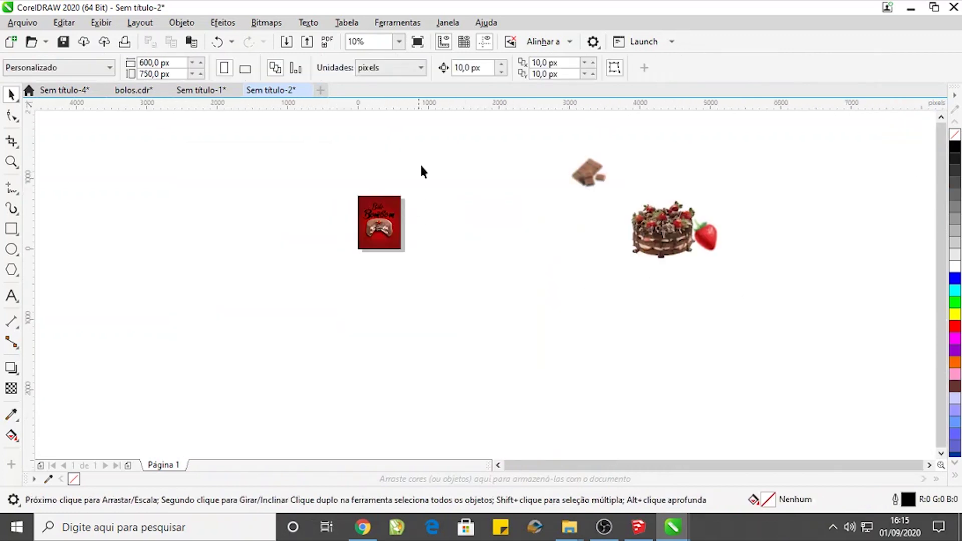
{"action": "scroll", "coordinate": [405, 164], "scroll_direction": "up", "scroll_amount": 1}
{"action": "left_click", "coordinate": [870, 201]}
{"action": "left_click_drag", "start_coordinate": [871, 202], "coordinate": [519, 307]}
{"action": "scroll", "coordinate": [521, 307], "scroll_direction": "up", "scroll_amount": 1}
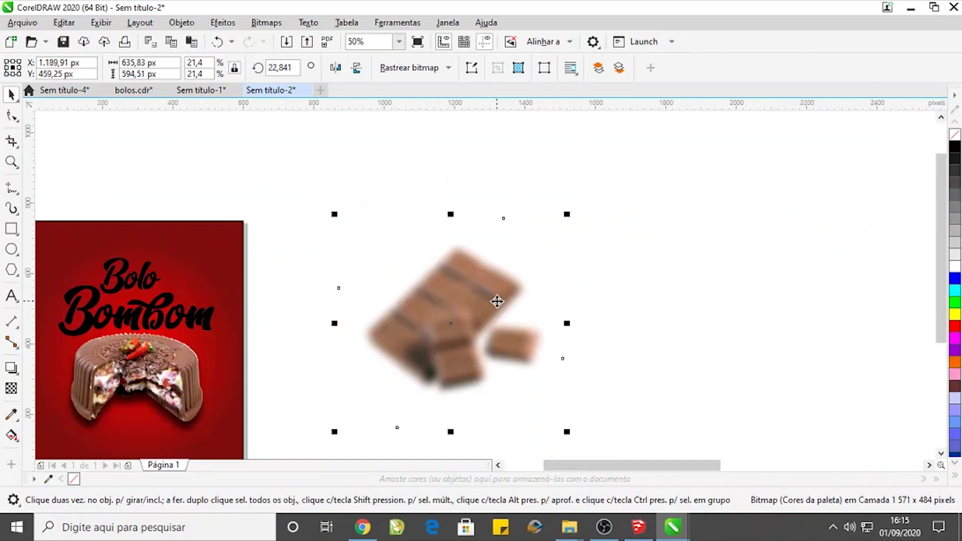
- Set the chocolate image's Gaussian blur radius to 4.6 pixels
{"action": "left_click", "coordinate": [223, 24]}
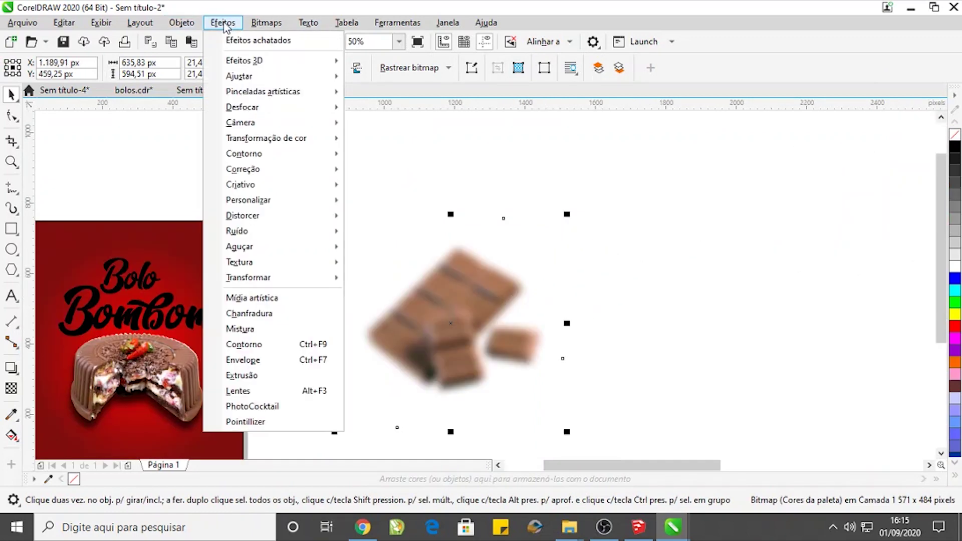
{"action": "mouse_move", "coordinate": [324, 80]}
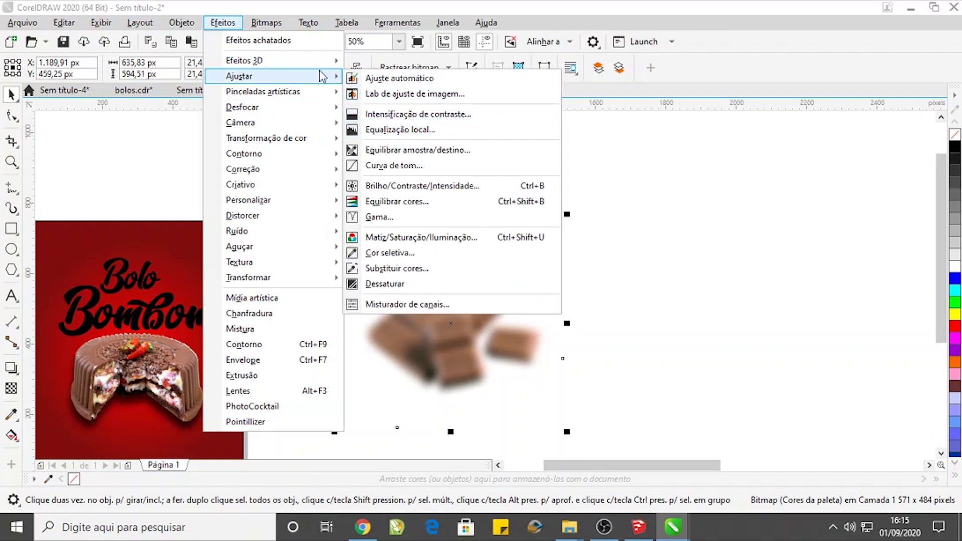
{"action": "left_click", "coordinate": [223, 22]}
{"action": "left_click", "coordinate": [222, 23]}
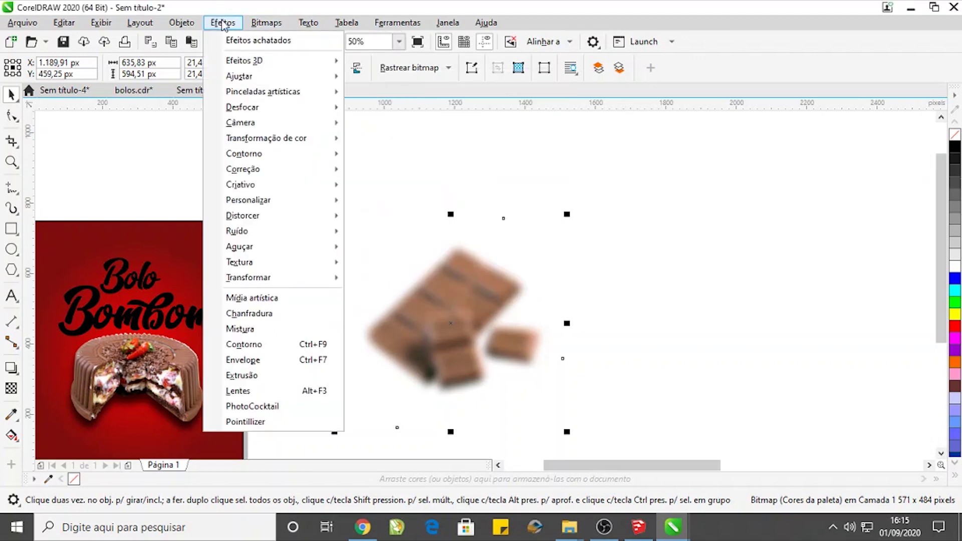
{"action": "left_click", "coordinate": [222, 22]}
{"action": "left_click", "coordinate": [222, 22]}
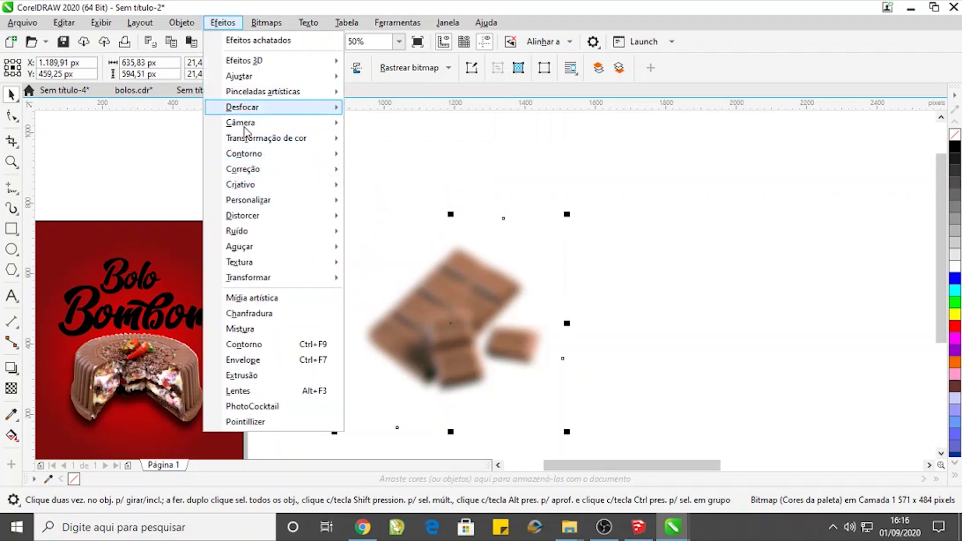
{"action": "mouse_move", "coordinate": [265, 109]}
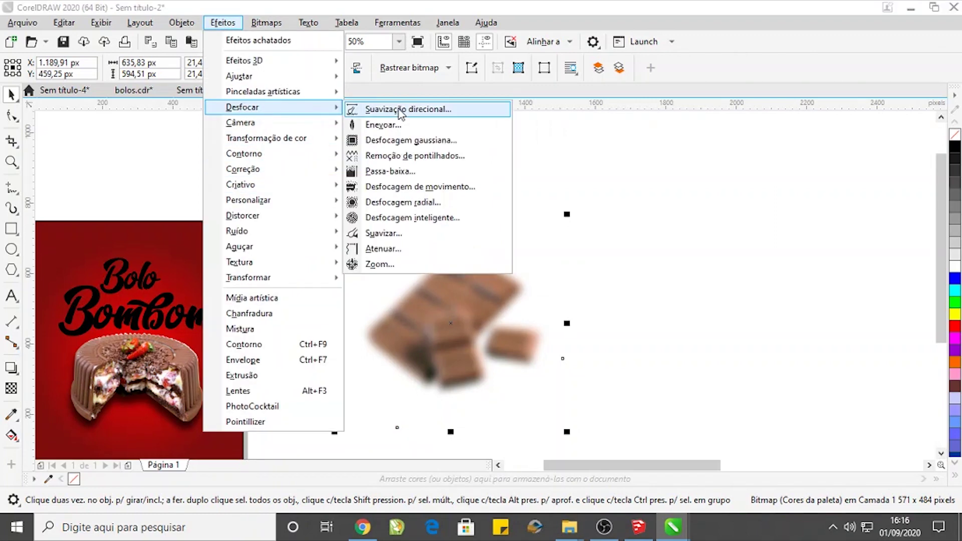
{"action": "left_click", "coordinate": [412, 142]}
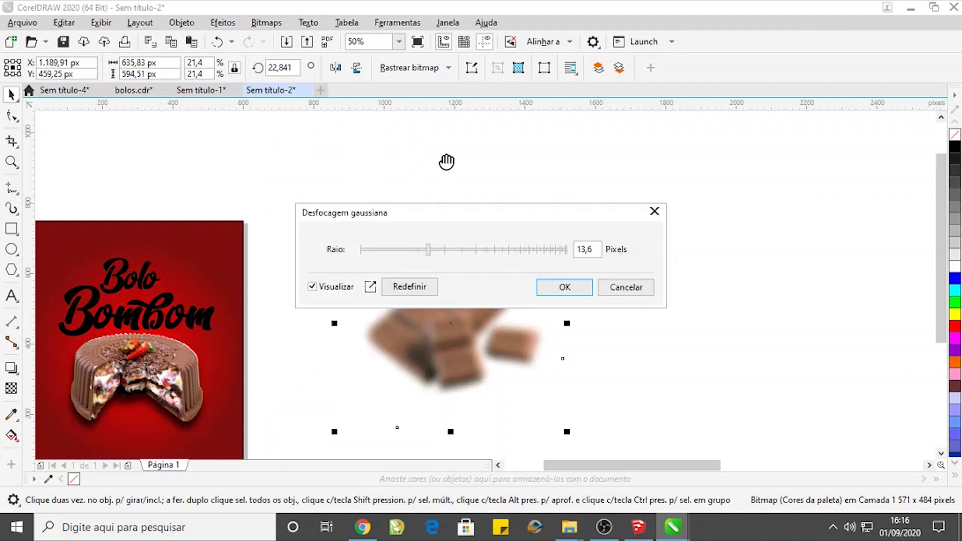
{"action": "left_click", "coordinate": [409, 249]}
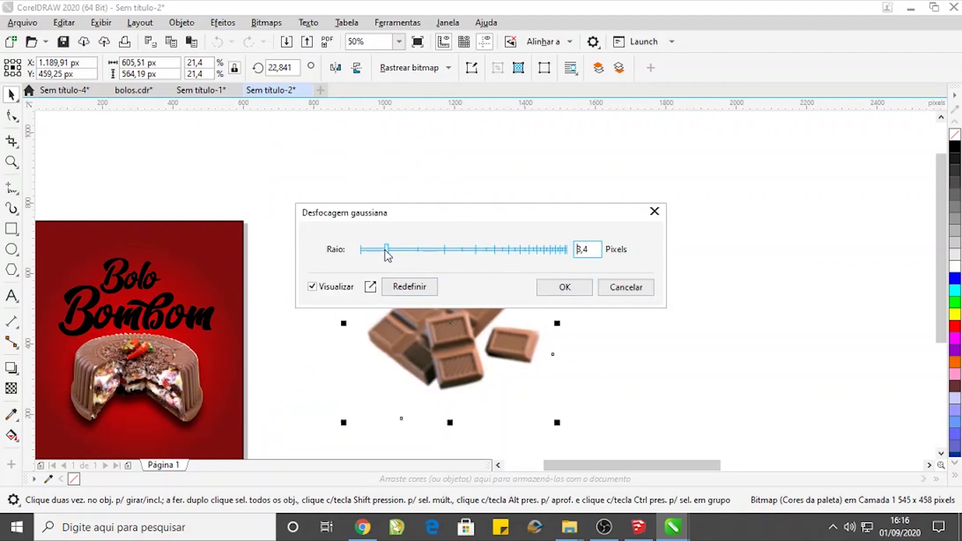
{"action": "left_click", "coordinate": [394, 250]}
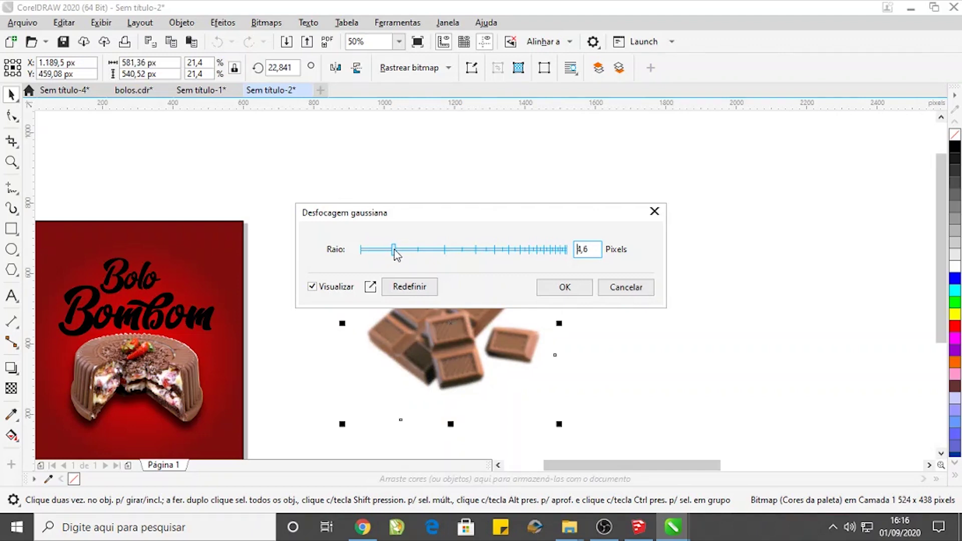
{"action": "left_click", "coordinate": [584, 286]}
- Shrink the chocolate image to about 186 by 173 px and place a copy in the page's upper-left corner
{"action": "scroll", "coordinate": [493, 228], "scroll_direction": "down", "scroll_amount": 2}
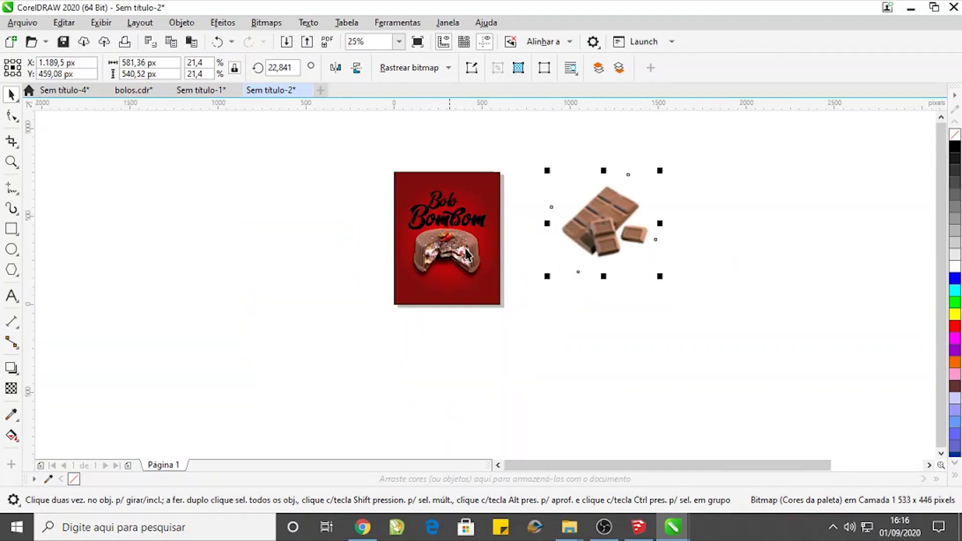
{"action": "left_click_drag", "start_coordinate": [659, 171], "coordinate": [623, 199]}
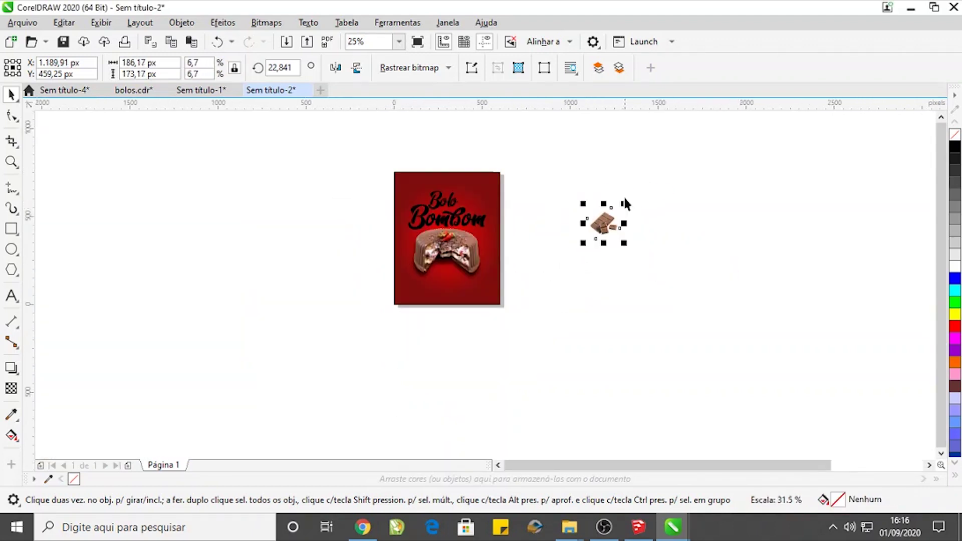
{"action": "scroll", "coordinate": [612, 212], "scroll_direction": "up", "scroll_amount": 2}
{"action": "left_click_drag", "start_coordinate": [591, 233], "coordinate": [216, 153]}
{"action": "left_click", "coordinate": [276, 176]}
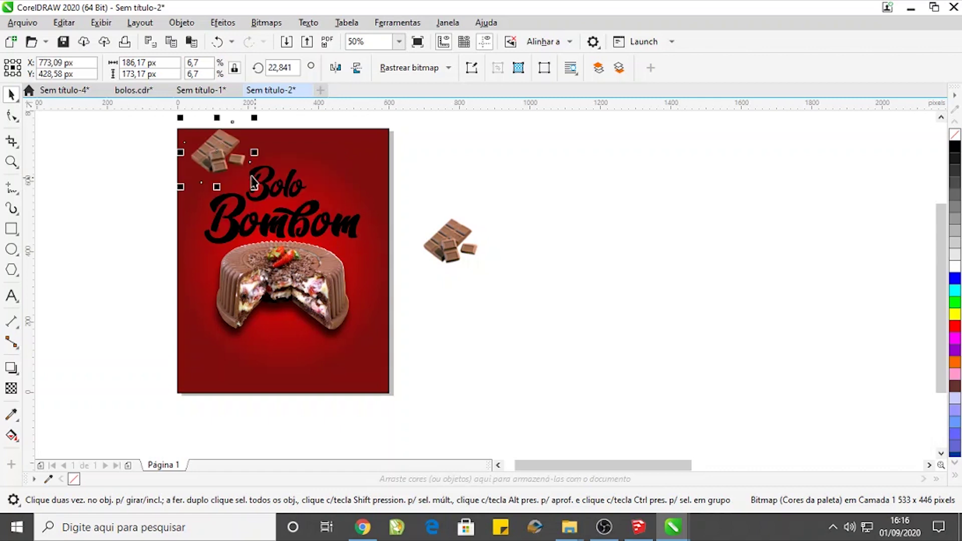
- Move the chocolate image in the page's upper-left corner slightly down so it fits inside the page
{"action": "scroll", "coordinate": [212, 141], "scroll_direction": "up", "scroll_amount": 2}
{"action": "left_click_drag", "start_coordinate": [253, 121], "coordinate": [246, 144]}
{"action": "scroll", "coordinate": [245, 144], "scroll_direction": "down", "scroll_amount": 1}
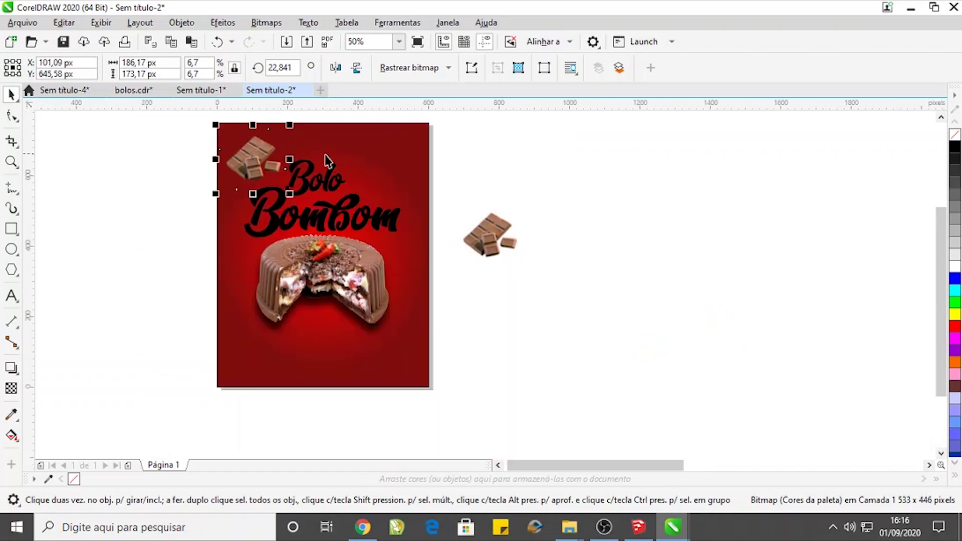
- Shrink the spare chocolate image to about 120 by 112 px and place copies in the page's upper-right and lower-right corners
{"action": "left_click", "coordinate": [481, 220]}
{"action": "left_click_drag", "start_coordinate": [526, 200], "coordinate": [404, 146]}
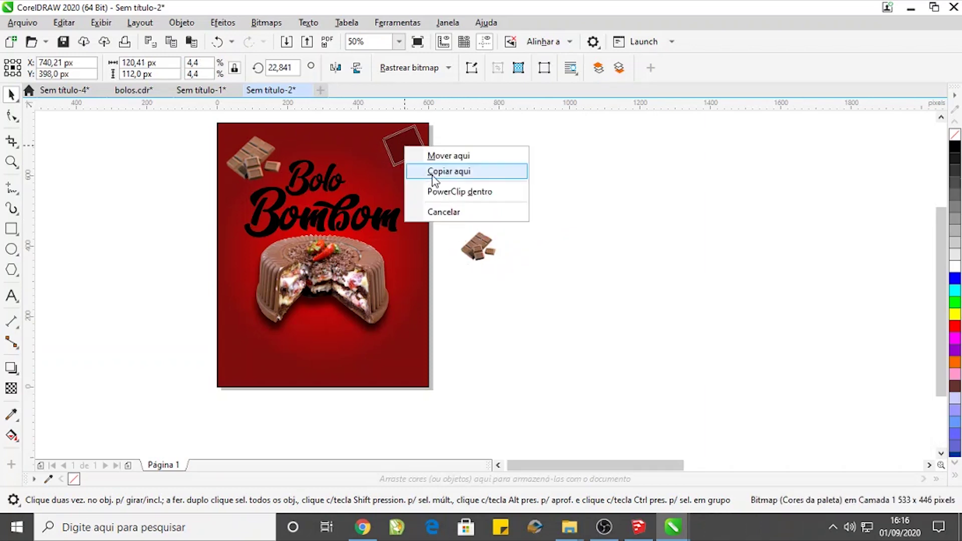
{"action": "left_click", "coordinate": [436, 171]}
{"action": "left_click", "coordinate": [494, 230]}
{"action": "left_click", "coordinate": [490, 243]}
{"action": "left_click_drag", "start_coordinate": [490, 244], "coordinate": [399, 353]}
{"action": "left_click", "coordinate": [436, 378]}
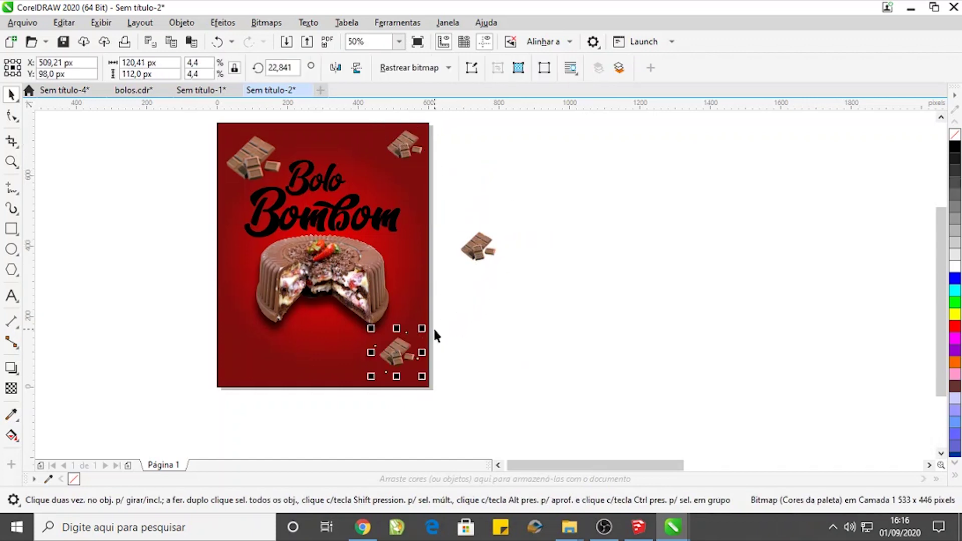
- Enlarge the lower-right chocolate to about 464 by 432 px, overhanging the page corner, and move the spare chocolate image into the lower-left corner
{"action": "left_click_drag", "start_coordinate": [441, 322], "coordinate": [483, 254]}
{"action": "left_click_drag", "start_coordinate": [401, 330], "coordinate": [393, 371]}
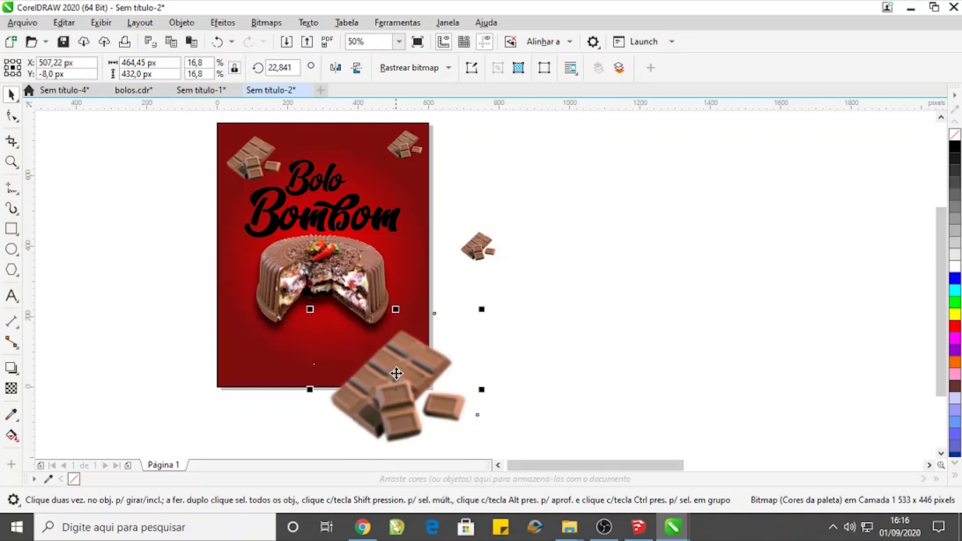
{"action": "left_click", "coordinate": [393, 371]}
{"action": "left_click", "coordinate": [525, 284]}
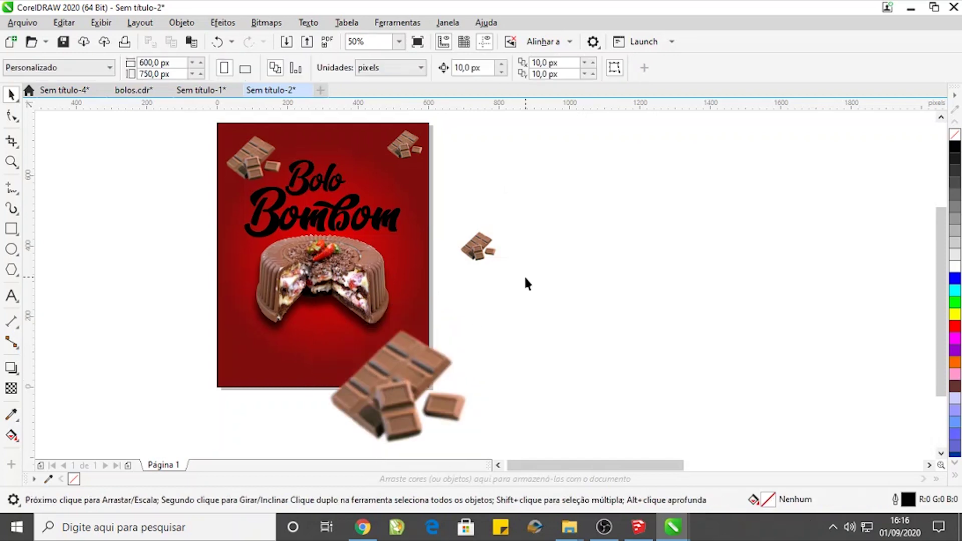
{"action": "left_click_drag", "start_coordinate": [483, 241], "coordinate": [248, 363]}
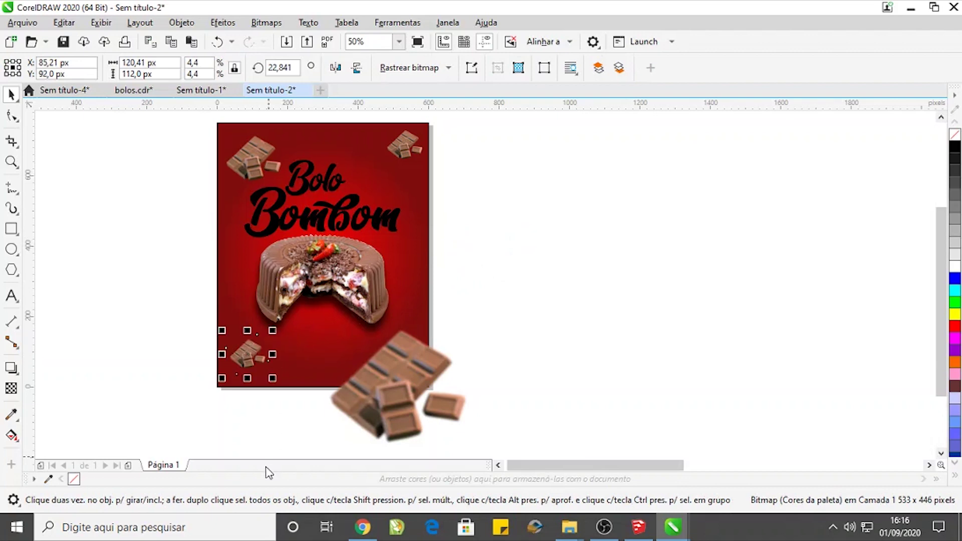
{"action": "left_click", "coordinate": [436, 363]}
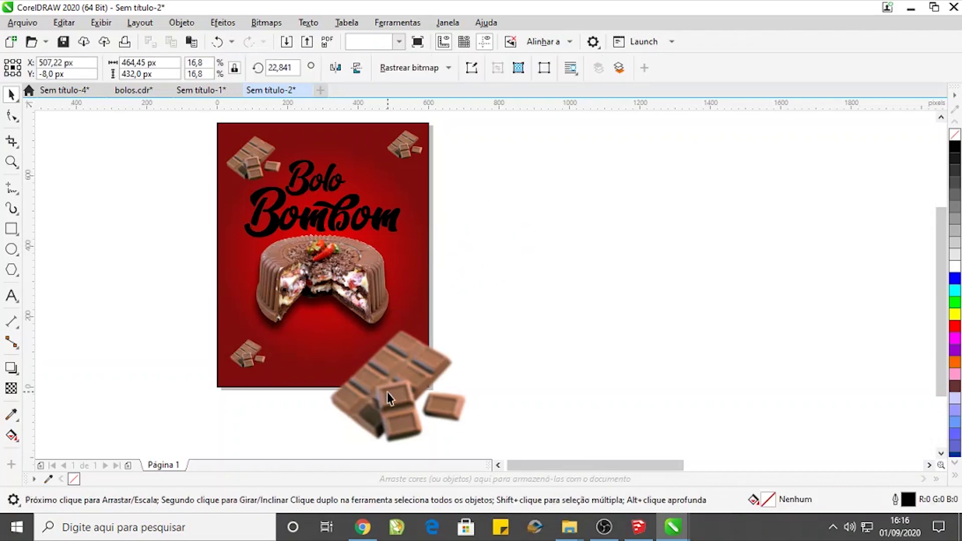
- Intersect the large chocolate image with the background rectangle and delete the original, keeping only the part inside the page
{"action": "left_click", "coordinate": [448, 224]}
{"action": "left_click", "coordinate": [400, 182]}
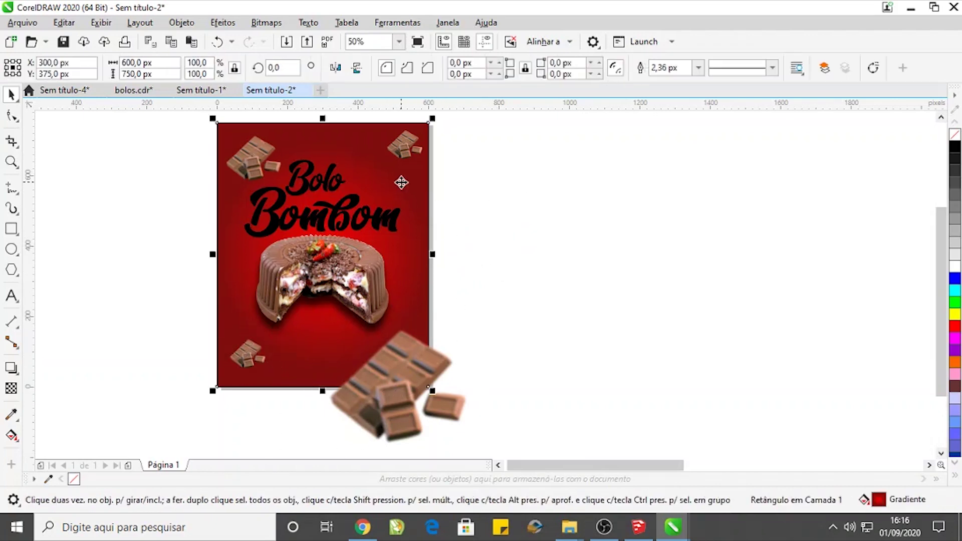
{"action": "left_click", "coordinate": [400, 381], "text": "shift"}
{"action": "left_click", "coordinate": [437, 223]}
{"action": "left_click", "coordinate": [423, 188]}
{"action": "left_click", "coordinate": [445, 284]}
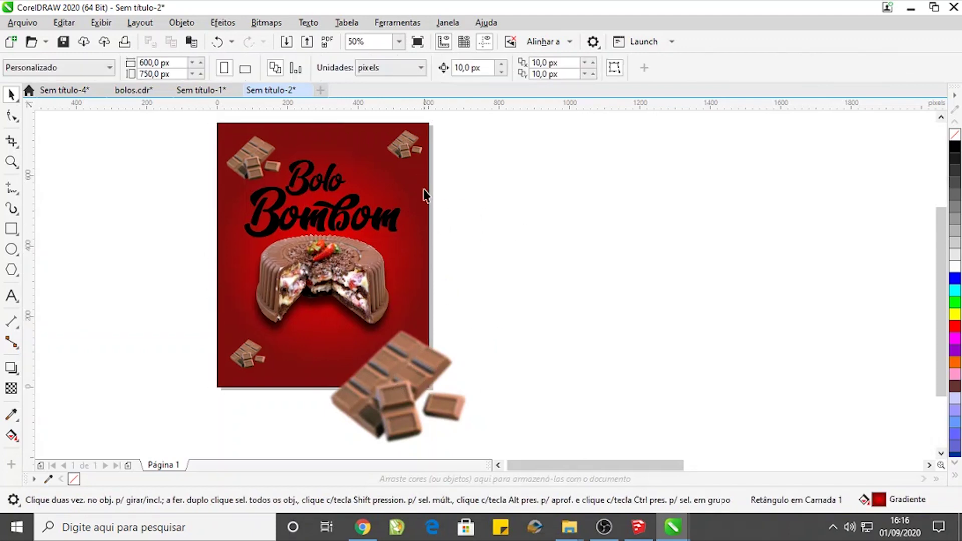
{"action": "left_click", "coordinate": [423, 193]}
{"action": "left_click", "coordinate": [399, 432], "text": "shift"}
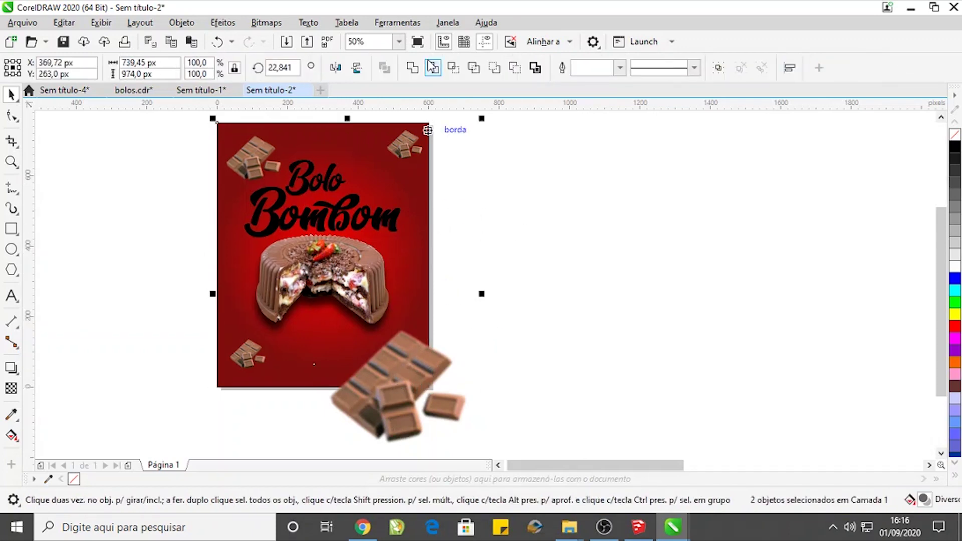
{"action": "left_click", "coordinate": [454, 68]}
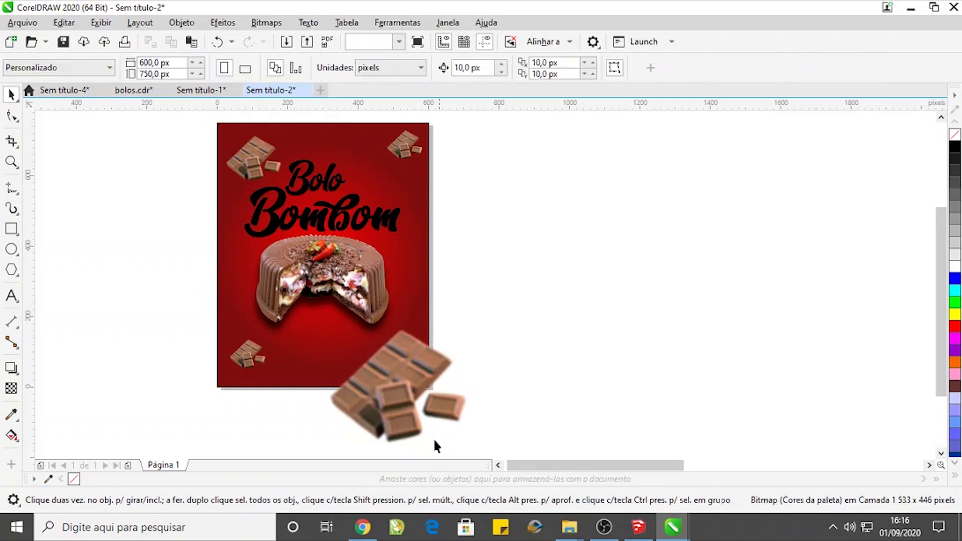
{"action": "key", "text": "Delete"}
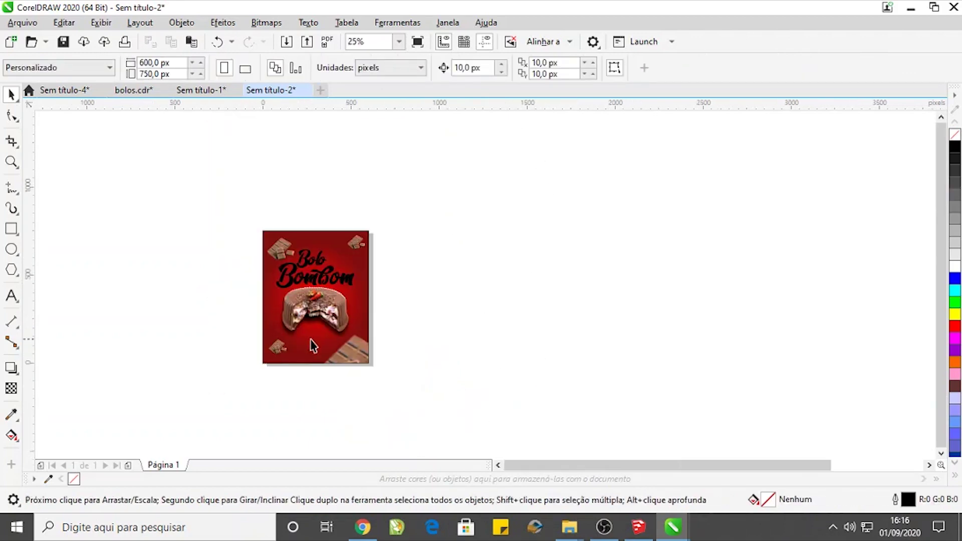
{"action": "scroll", "coordinate": [303, 326], "scroll_direction": "down", "scroll_amount": 1}
{"action": "scroll", "coordinate": [262, 293], "scroll_direction": "up", "scroll_amount": 1}
- Give the word "Bolo" a gradient fill with the dark brown start colour #5C2929
{"action": "left_click", "coordinate": [373, 242]}
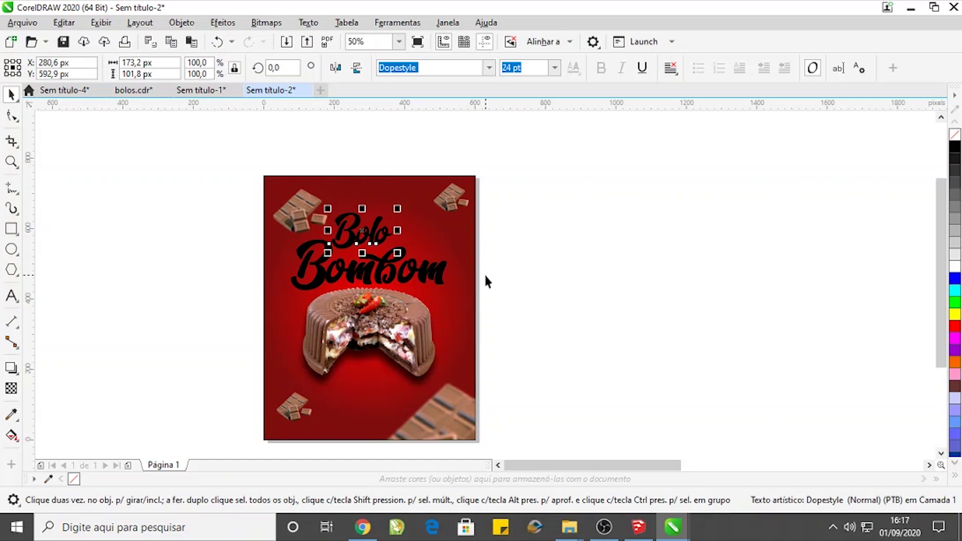
{"action": "key", "text": "F11"}
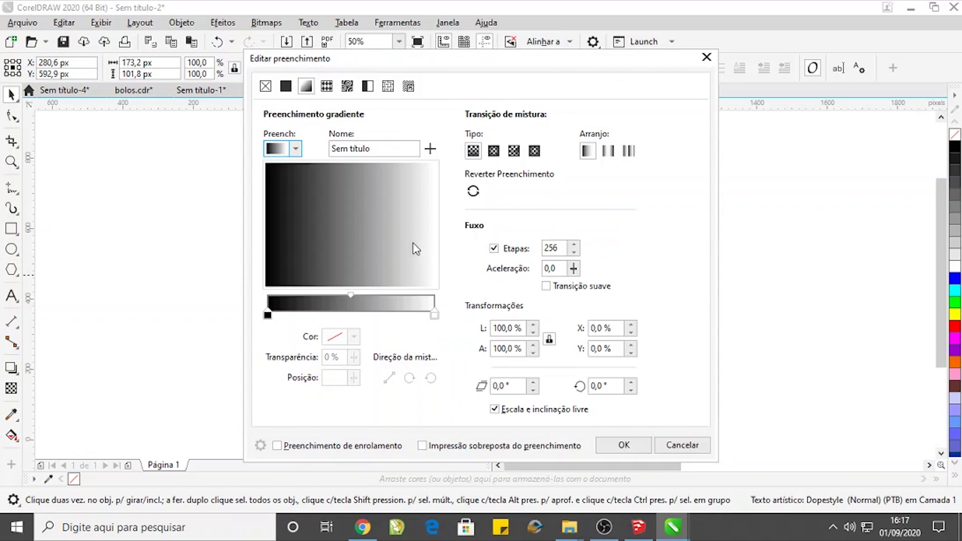
{"action": "left_click", "coordinate": [268, 315]}
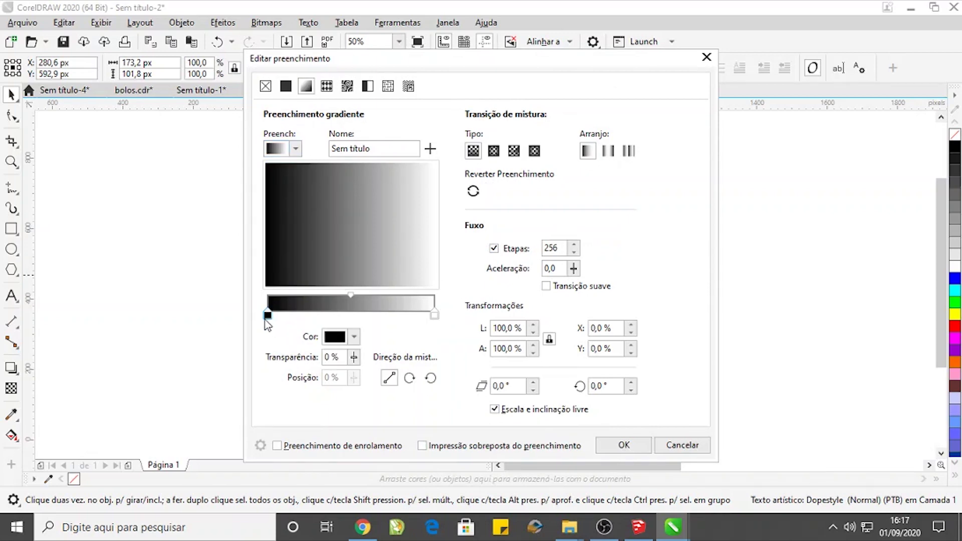
{"action": "left_click", "coordinate": [354, 337]}
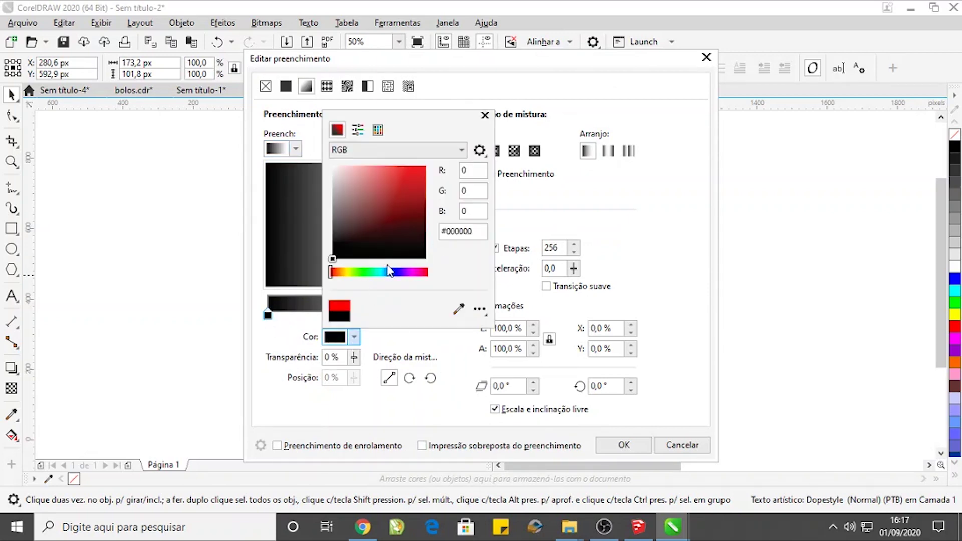
{"action": "left_click_drag", "start_coordinate": [385, 211], "coordinate": [383, 225]}
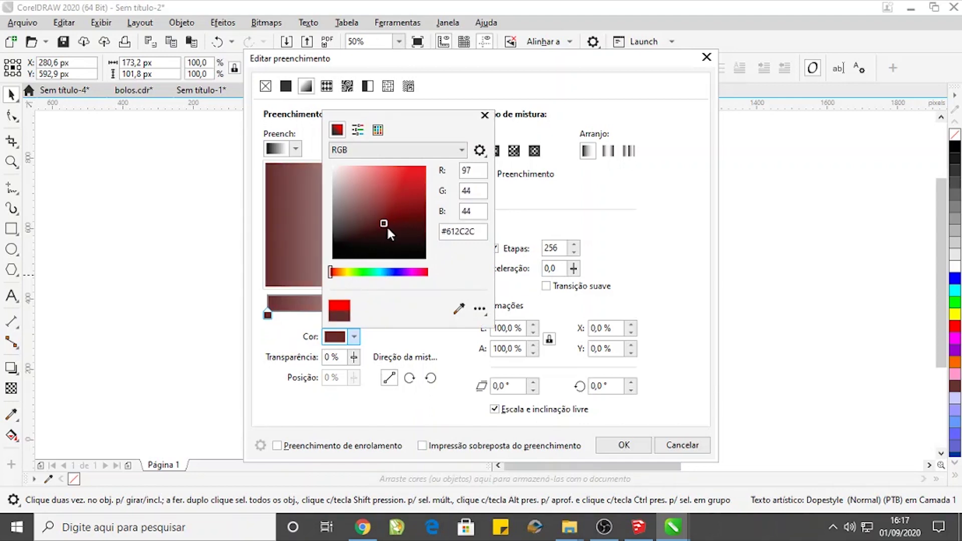
{"action": "left_click_drag", "start_coordinate": [383, 224], "coordinate": [383, 226]}
{"action": "left_click", "coordinate": [627, 275]}
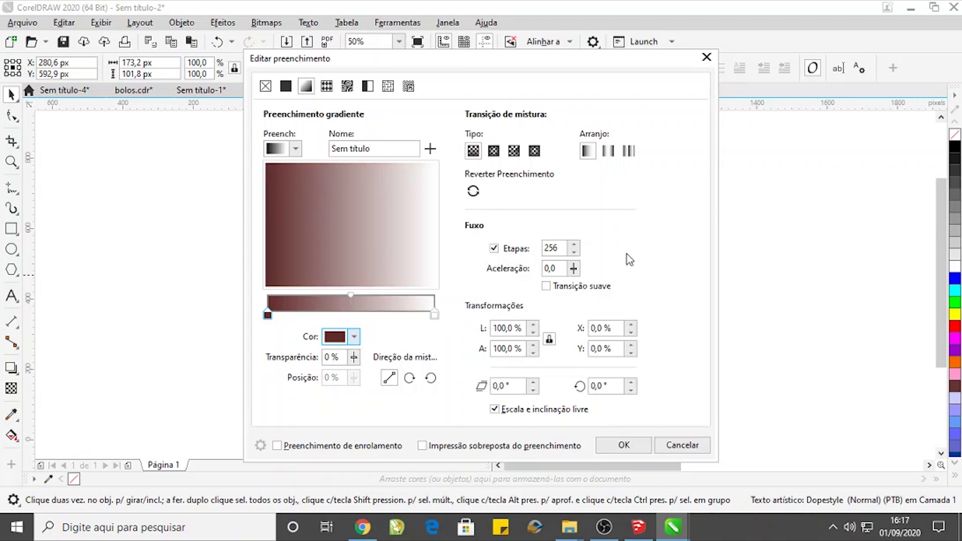
- Set the end colour of the "Bolo" gradient to the golden brown #87642F
{"action": "left_click", "coordinate": [433, 316]}
{"action": "left_click", "coordinate": [354, 337]}
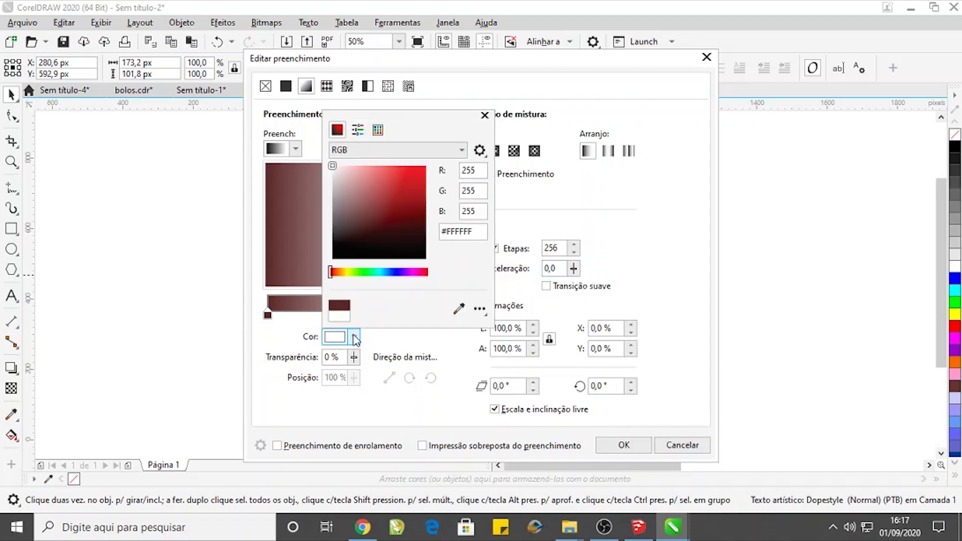
{"action": "mouse_move", "coordinate": [391, 200]}
{"action": "left_mouse_down"}
{"action": "mouse_move", "coordinate": [398, 212]}
{"action": "mouse_move", "coordinate": [376, 209]}
{"action": "left_mouse_up"}
{"action": "left_click", "coordinate": [378, 218]}
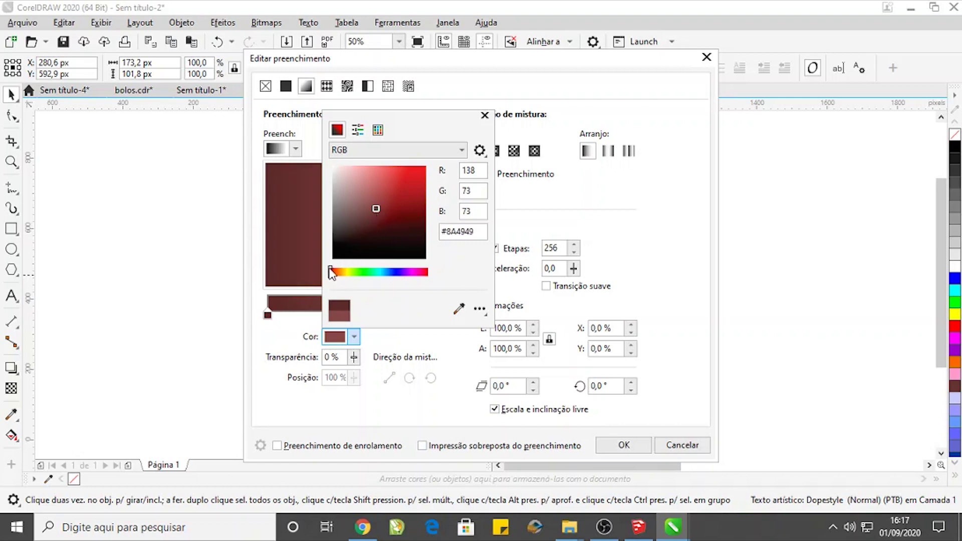
{"action": "left_click_drag", "start_coordinate": [332, 273], "coordinate": [341, 273]}
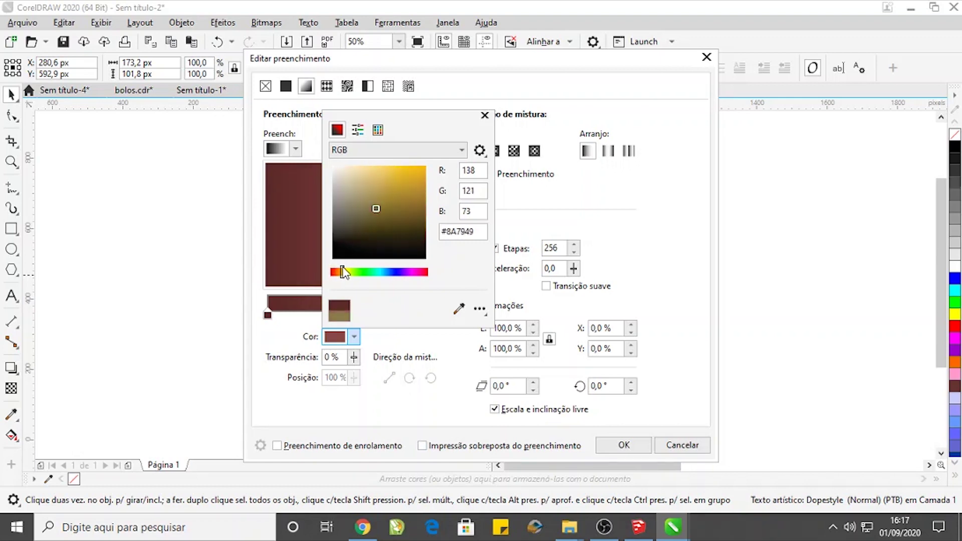
{"action": "mouse_move", "coordinate": [419, 212]}
{"action": "left_mouse_down"}
{"action": "mouse_move", "coordinate": [424, 203]}
{"action": "mouse_move", "coordinate": [414, 220]}
{"action": "mouse_move", "coordinate": [384, 223]}
{"action": "left_mouse_up"}
{"action": "mouse_move", "coordinate": [342, 271]}
{"action": "left_mouse_down"}
{"action": "mouse_move", "coordinate": [350, 271]}
{"action": "mouse_move", "coordinate": [342, 271]}
{"action": "left_mouse_up"}
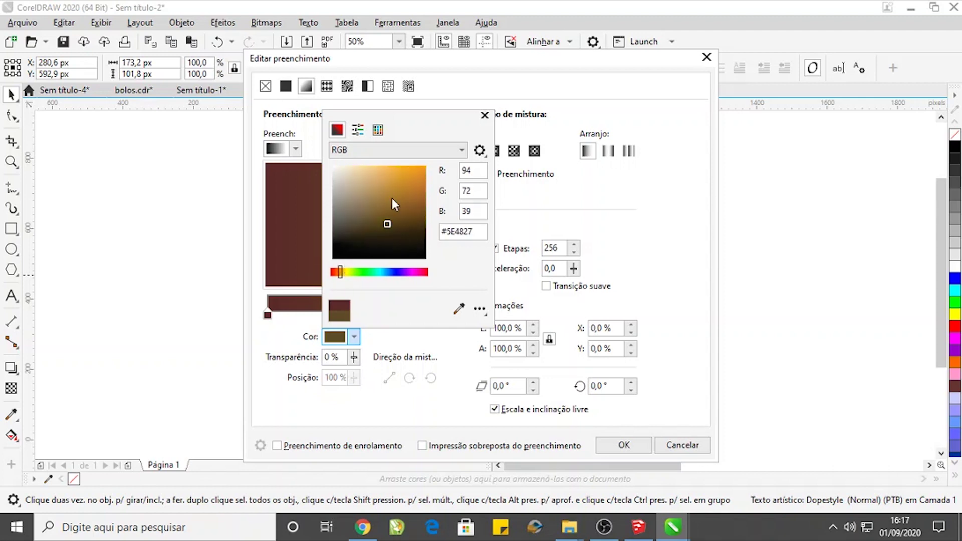
{"action": "left_click_drag", "start_coordinate": [383, 209], "coordinate": [393, 209]}
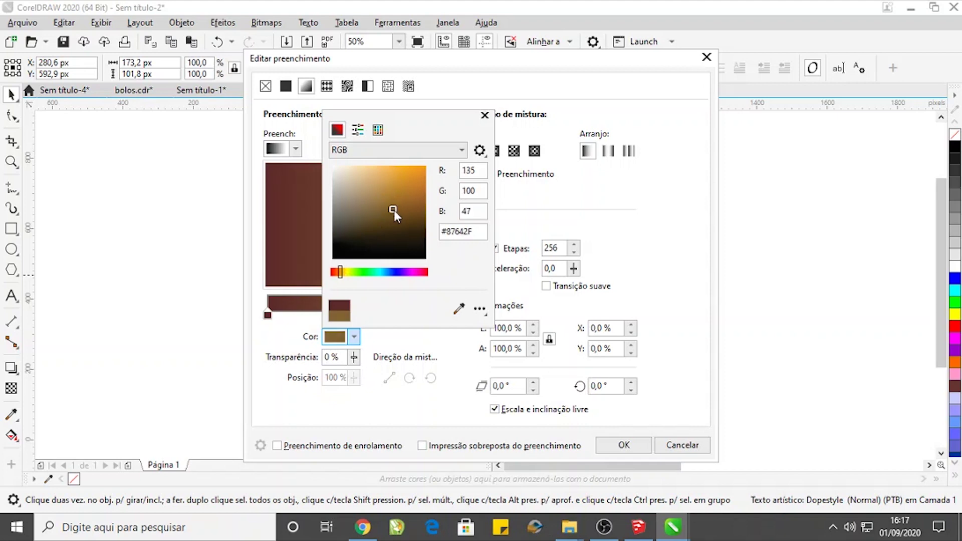
- Sample the dark brown as the gradient's end colour and shift its hue and brightness to a lighter orange-brown
{"action": "left_click", "coordinate": [459, 309]}
{"action": "left_click", "coordinate": [340, 305]}
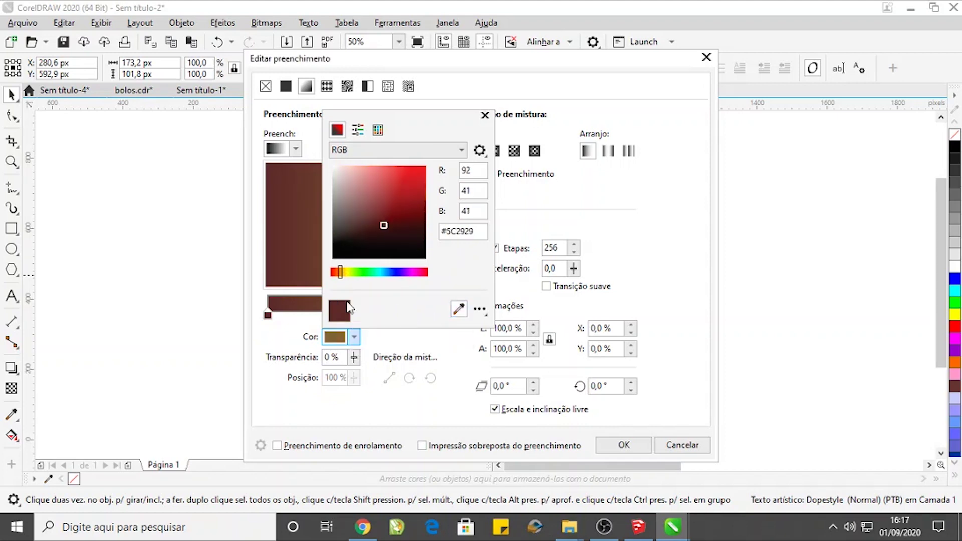
{"action": "mouse_move", "coordinate": [384, 227]}
{"action": "left_mouse_down"}
{"action": "mouse_move", "coordinate": [379, 211]}
{"action": "mouse_move", "coordinate": [389, 216]}
{"action": "mouse_move", "coordinate": [378, 212]}
{"action": "left_mouse_up"}
{"action": "left_click", "coordinate": [339, 271]}
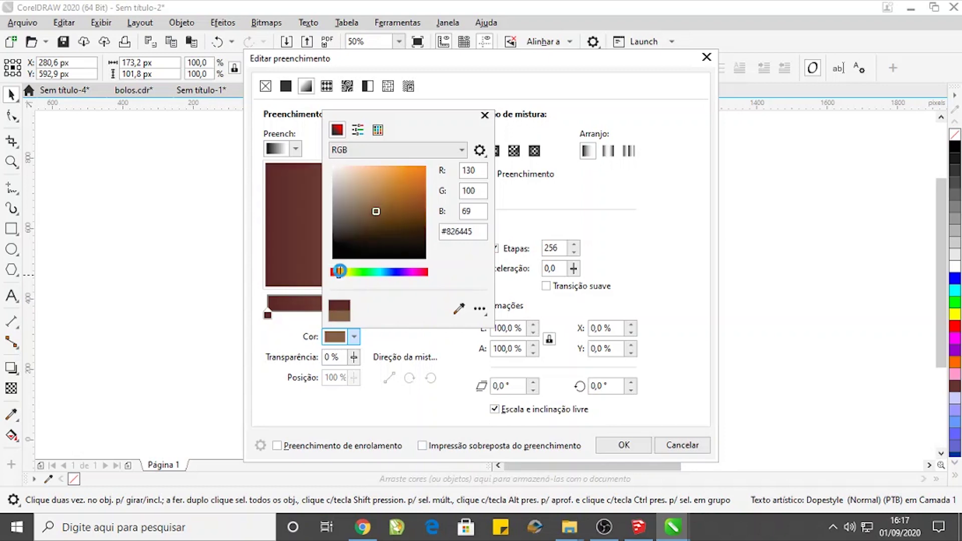
{"action": "left_click", "coordinate": [380, 204]}
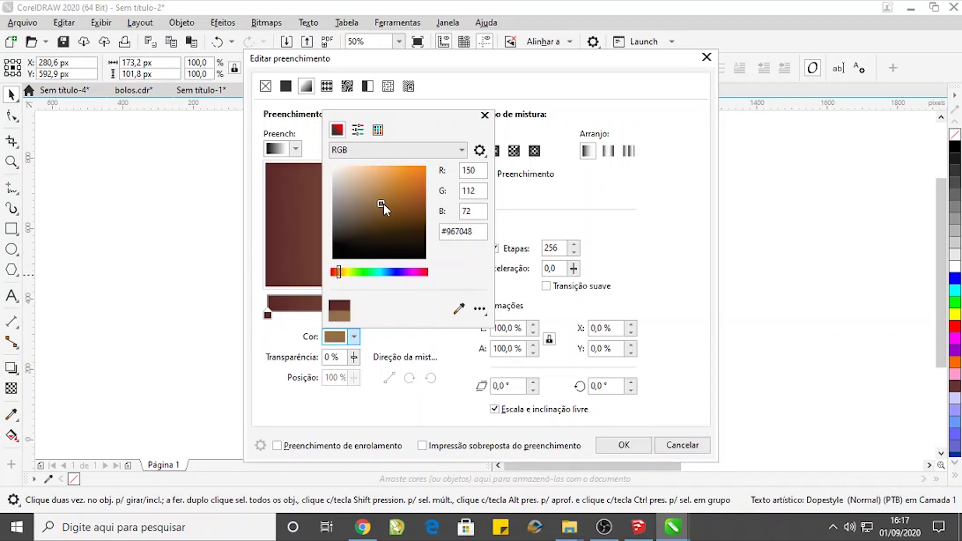
{"action": "left_click", "coordinate": [382, 201]}
{"action": "left_click", "coordinate": [433, 365]}
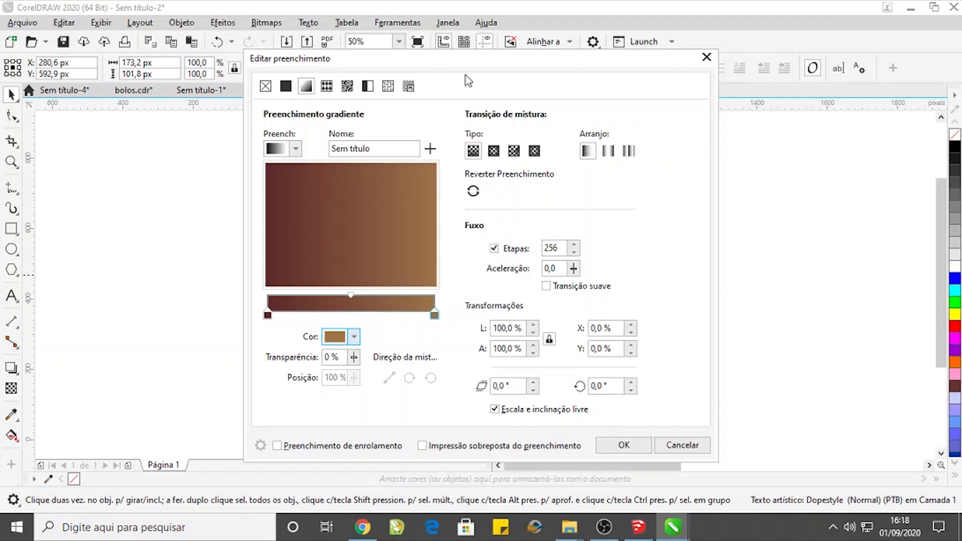
- Change the "Bolo" gradient to the elliptical type and apply the fill
{"action": "left_click_drag", "start_coordinate": [466, 58], "coordinate": [675, 45]}
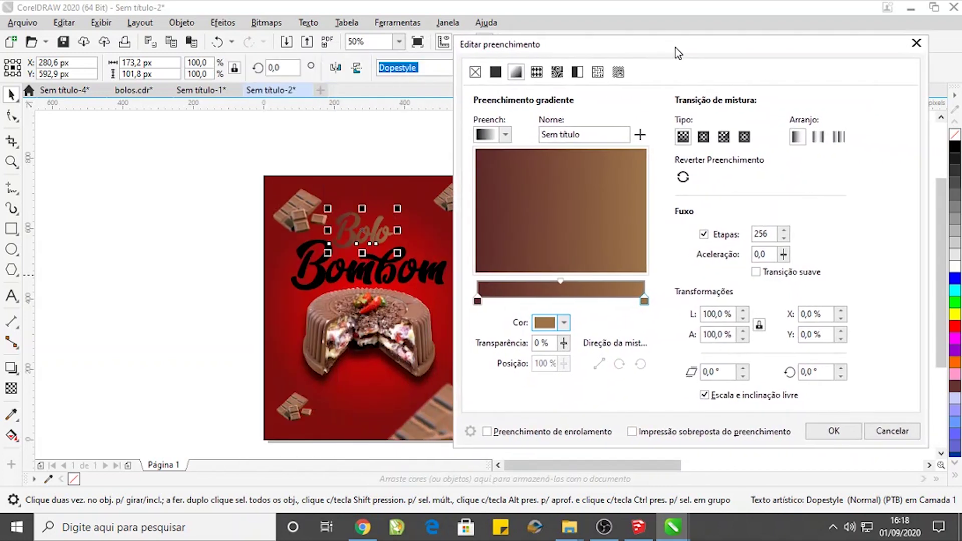
{"action": "left_click", "coordinate": [703, 137]}
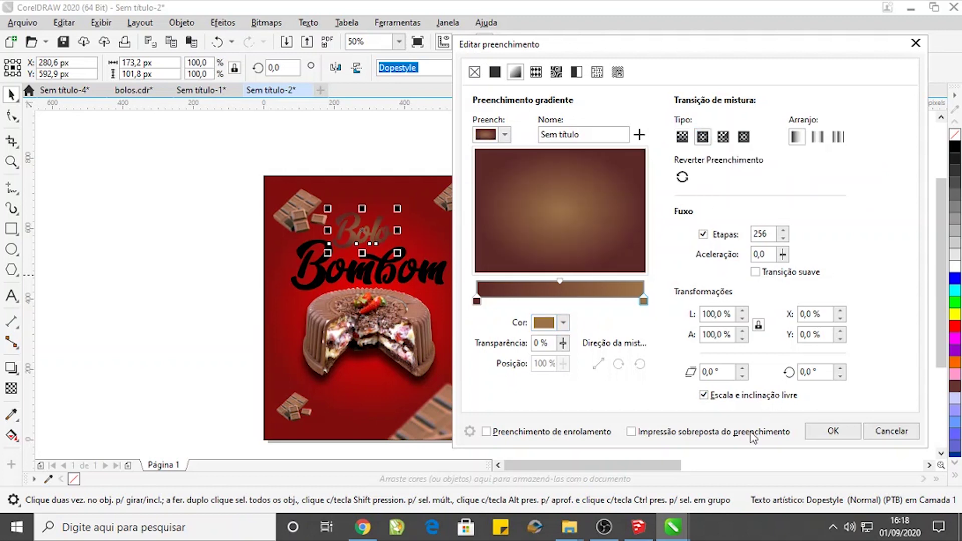
{"action": "left_click", "coordinate": [833, 431]}
{"action": "left_click", "coordinate": [618, 351]}
{"action": "scroll", "coordinate": [382, 246], "scroll_direction": "up", "scroll_amount": 2}
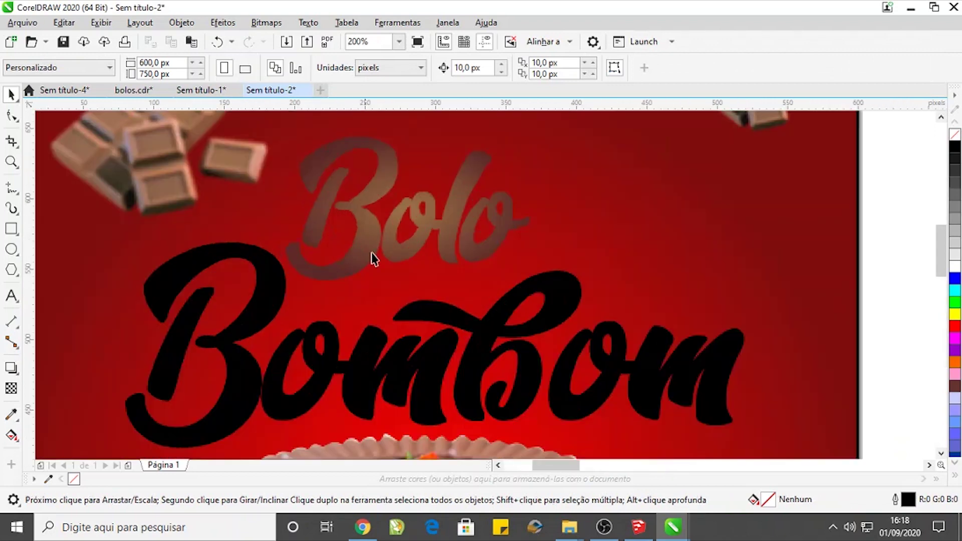
{"action": "scroll", "coordinate": [420, 230], "scroll_direction": "down", "scroll_amount": 1}
- Give the word "Bombom" a gradient fill with its start colour sampled from the dark brown of "Bolo" (#5F2D2B)
{"action": "left_click", "coordinate": [446, 301]}
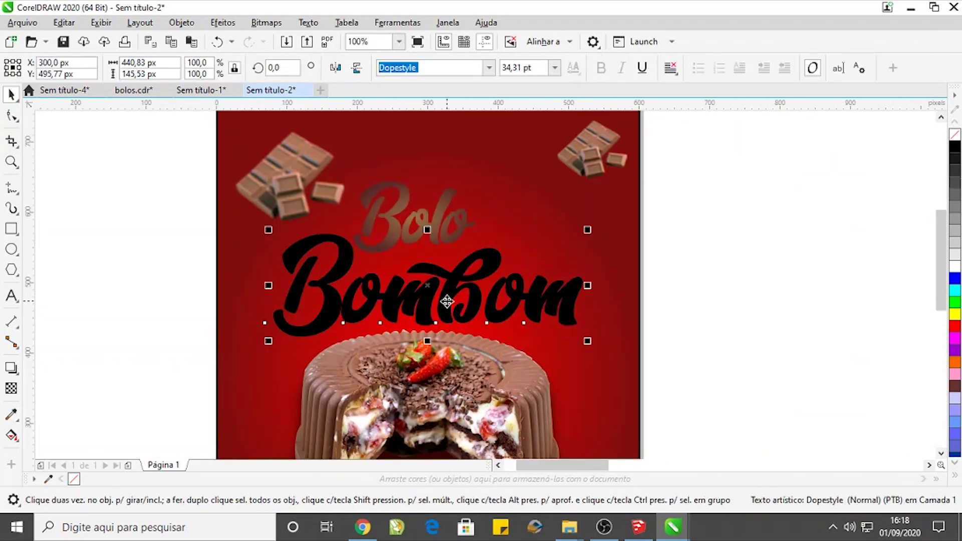
{"action": "key", "text": "F11"}
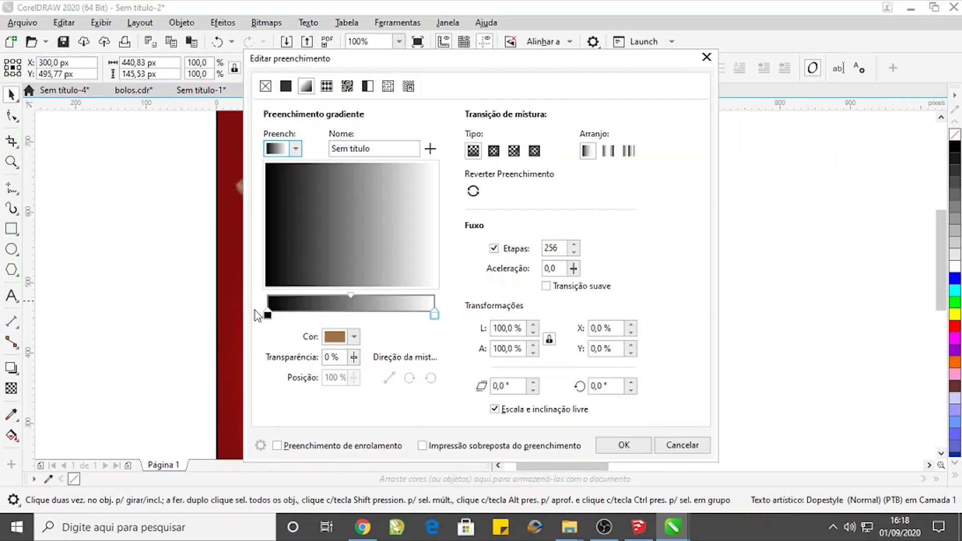
{"action": "left_click_drag", "start_coordinate": [379, 70], "coordinate": [607, 71]}
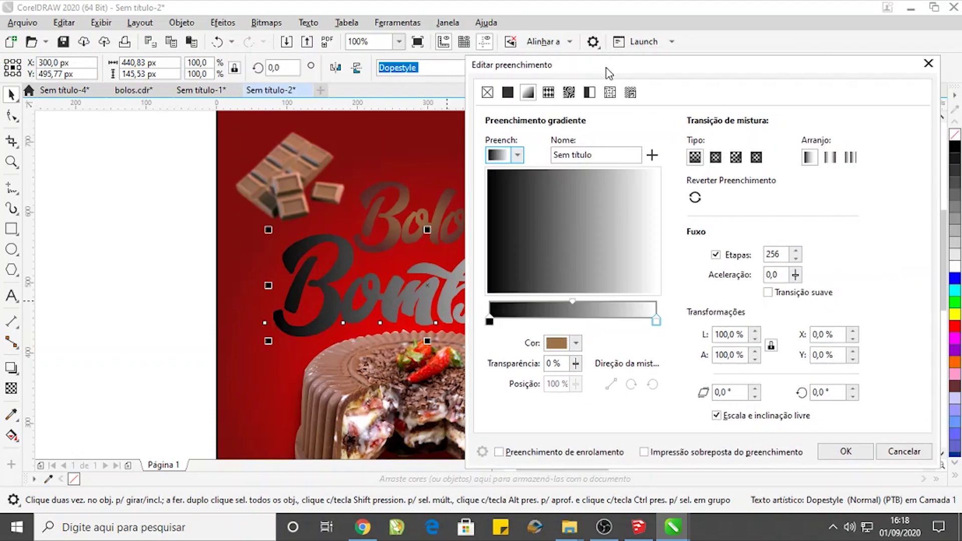
{"action": "left_click", "coordinate": [488, 321]}
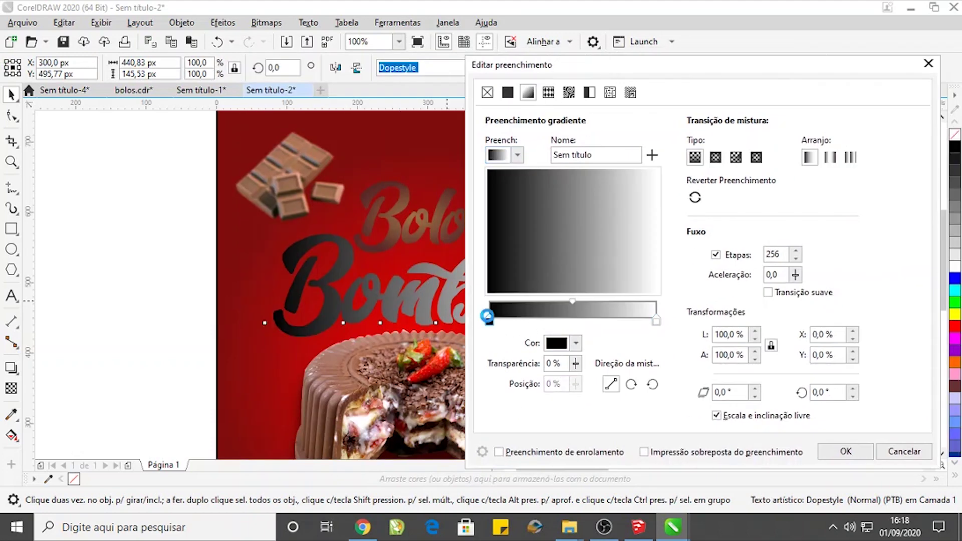
{"action": "left_click", "coordinate": [576, 342]}
{"action": "left_click", "coordinate": [680, 315]}
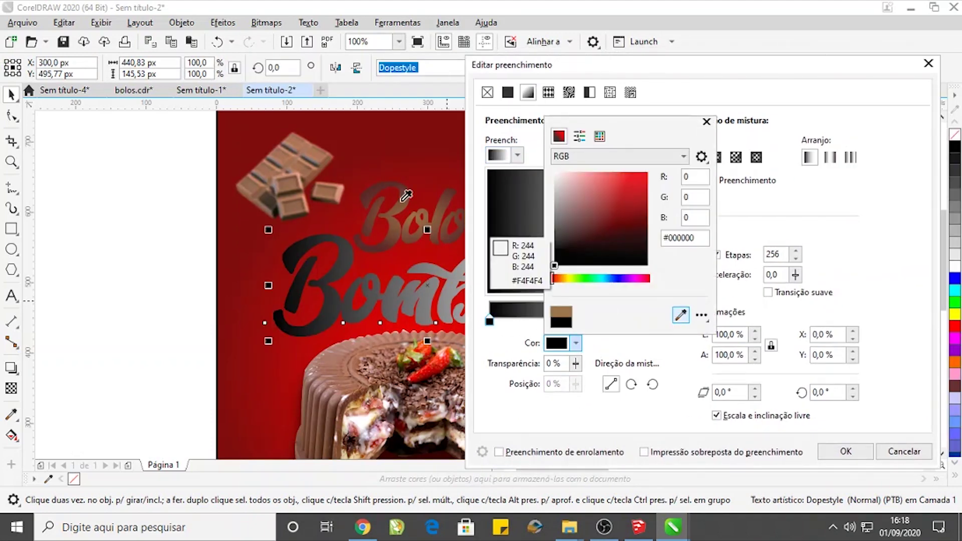
{"action": "left_click", "coordinate": [371, 195]}
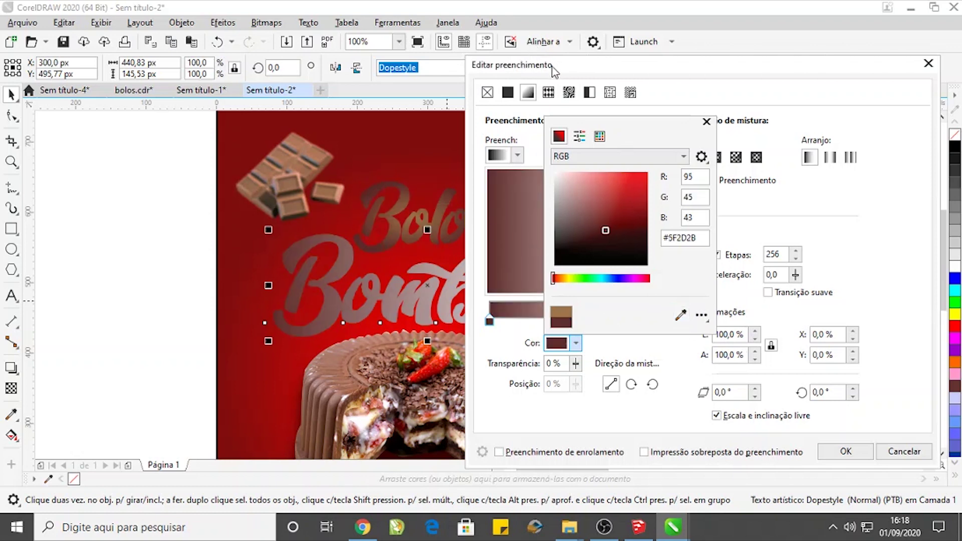
{"action": "left_click", "coordinate": [681, 77]}
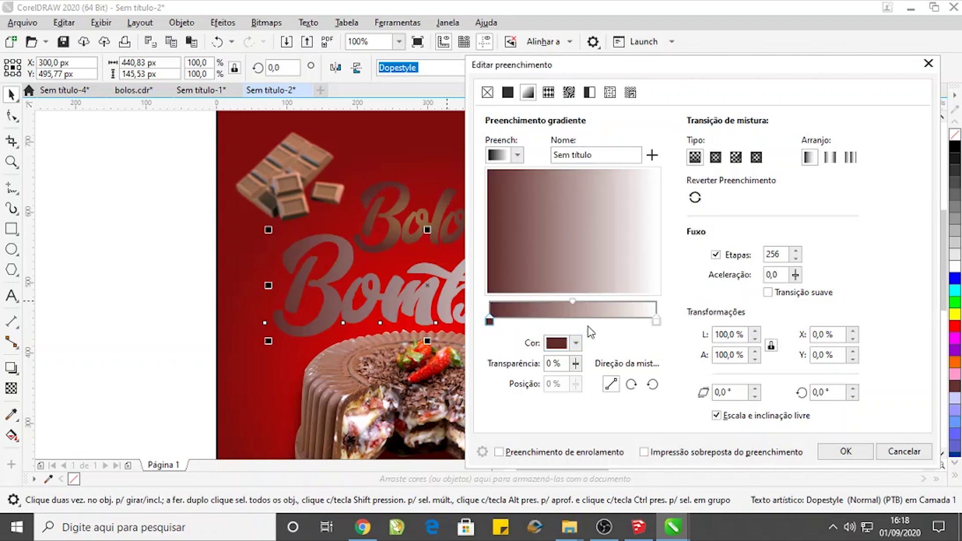
- Set the end colour of the "Bombom" gradient to the golden brown #9B7248 sampled from "Bolo"
{"action": "left_click", "coordinate": [656, 321]}
{"action": "left_click", "coordinate": [576, 343]}
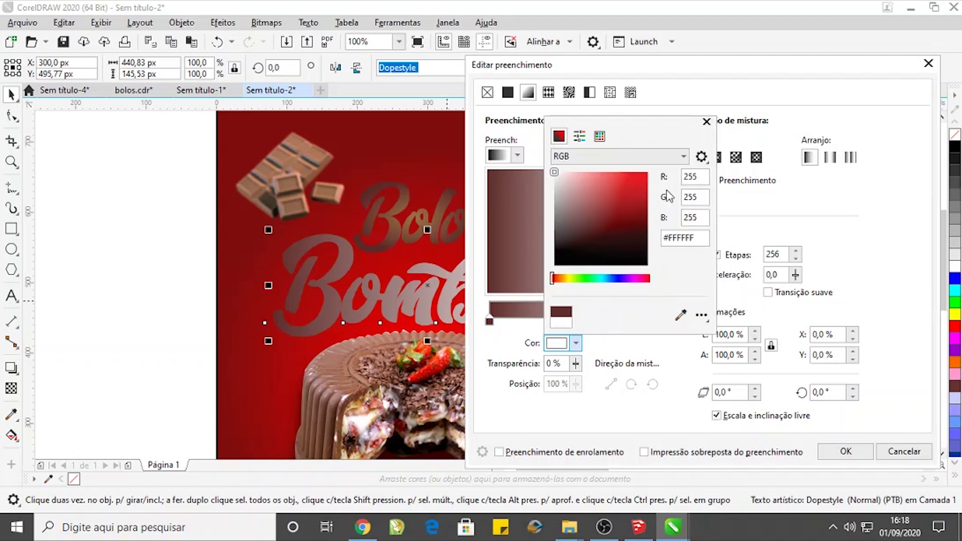
{"action": "left_click", "coordinate": [681, 315]}
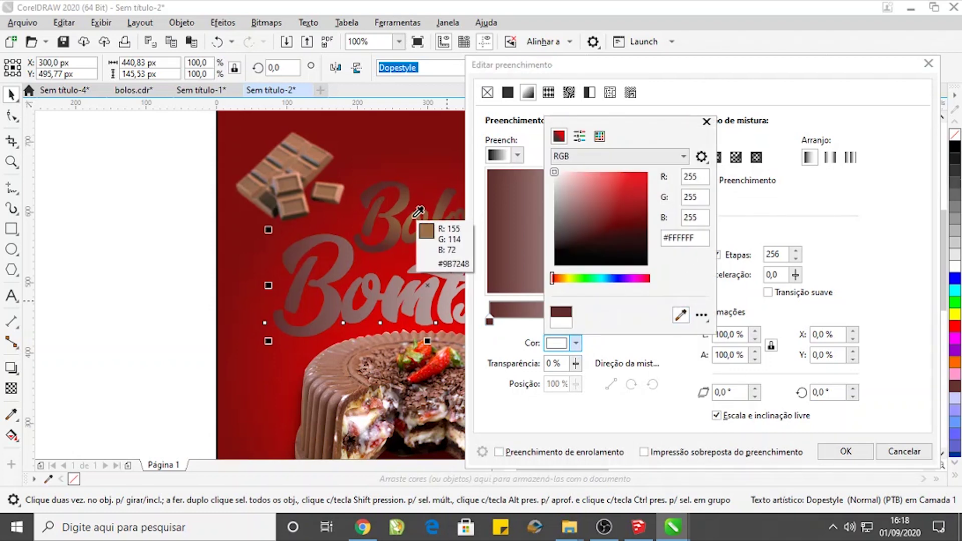
{"action": "left_click", "coordinate": [418, 213]}
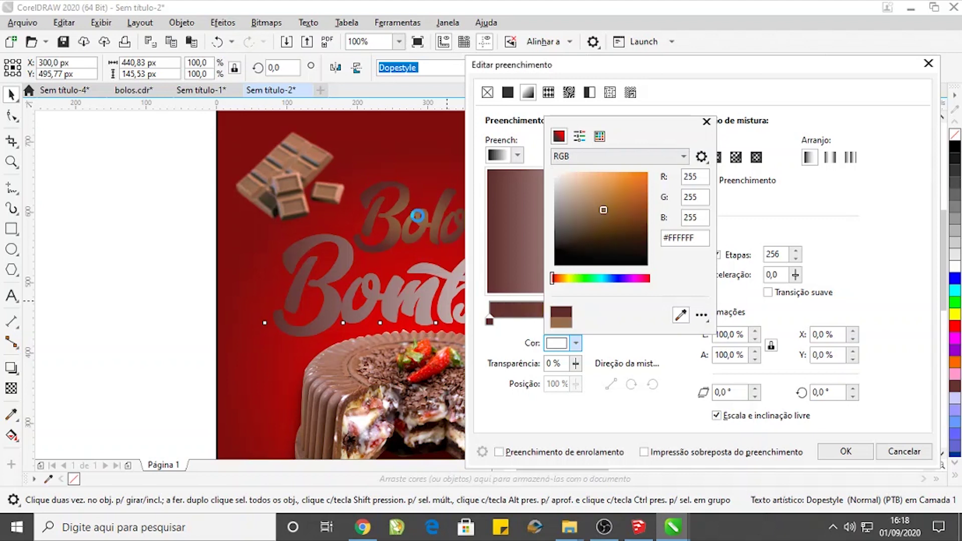
{"action": "left_click", "coordinate": [844, 451]}
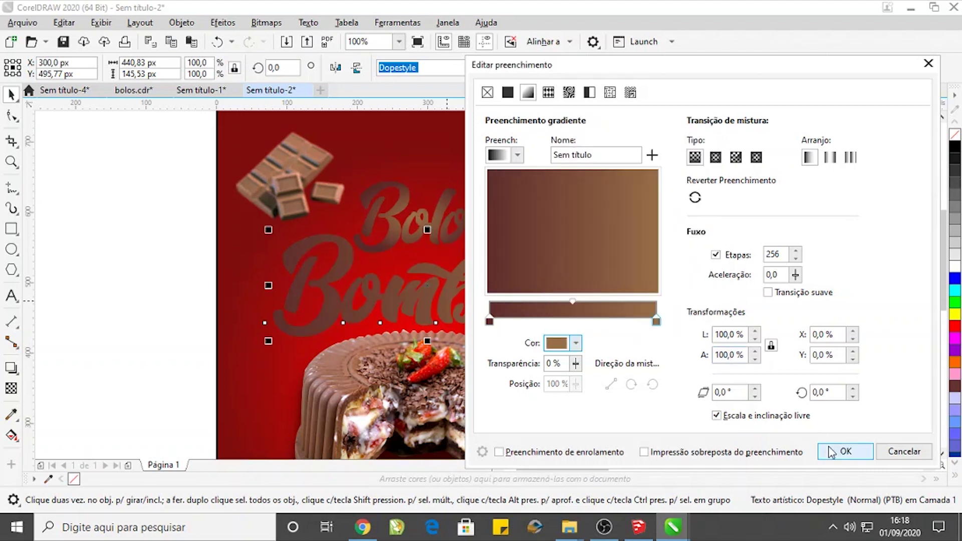
- Change the "Bombom" gradient to the elliptical type, apply the fill and deselect the word
{"action": "left_click", "coordinate": [715, 157]}
{"action": "left_click", "coordinate": [841, 457]}
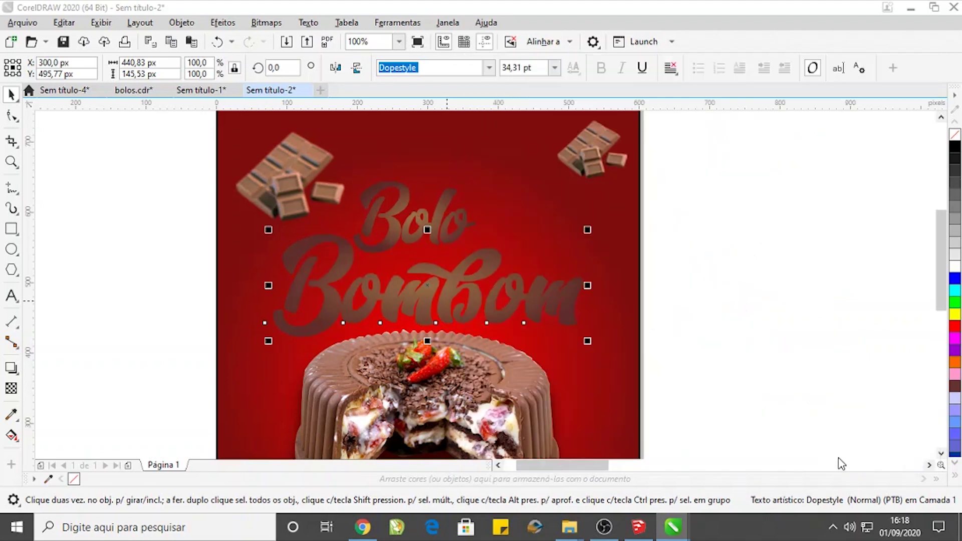
{"action": "left_click", "coordinate": [689, 275]}
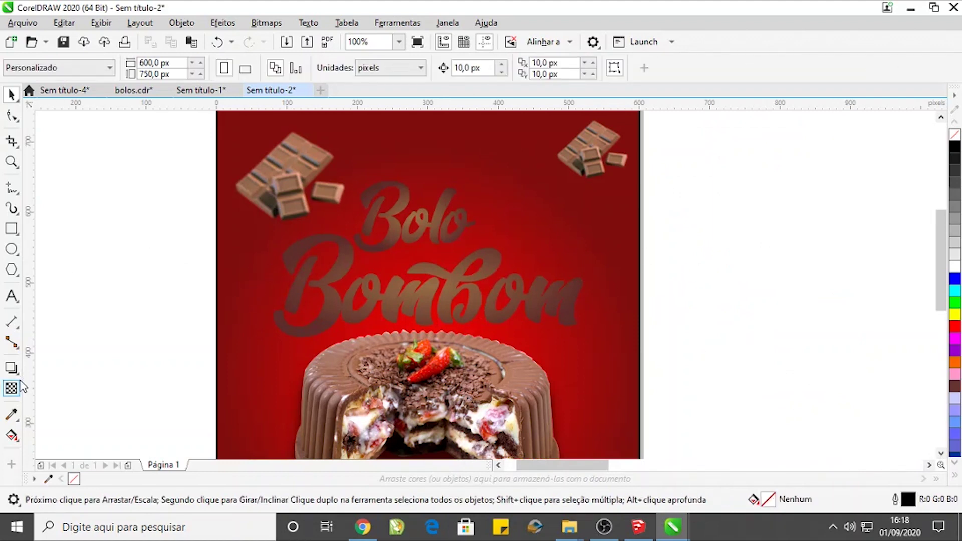
- Add a black drop shadow to "Bolo" with opacity 73, offset about 6.8 px horizontally and -0.8 px vertically
{"action": "left_click", "coordinate": [11, 368]}
{"action": "left_click", "coordinate": [406, 244]}
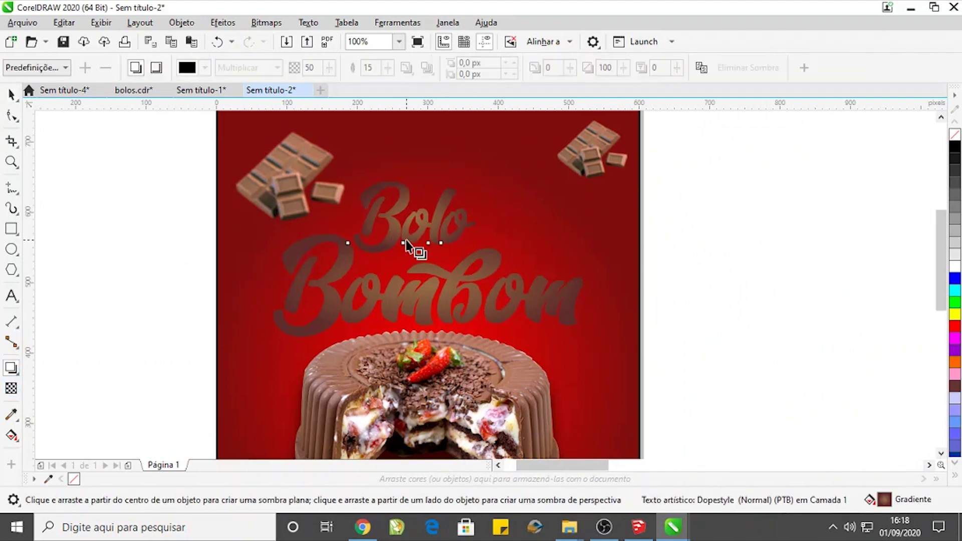
{"action": "left_click_drag", "start_coordinate": [444, 243], "coordinate": [477, 220]}
{"action": "scroll", "coordinate": [443, 230], "scroll_direction": "up", "scroll_amount": 2}
{"action": "scroll", "coordinate": [477, 236], "scroll_direction": "down", "scroll_amount": 2}
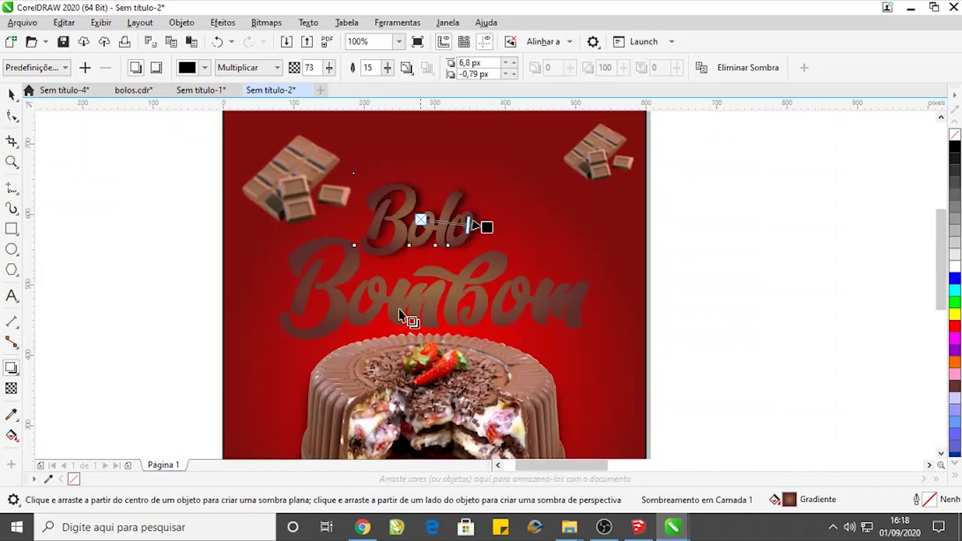
- Add a black perspective drop shadow running across "Bombom", raise its opacity to 74 and deselect it
{"action": "left_click", "coordinate": [344, 308]}
{"action": "left_click_drag", "start_coordinate": [344, 308], "coordinate": [605, 289]}
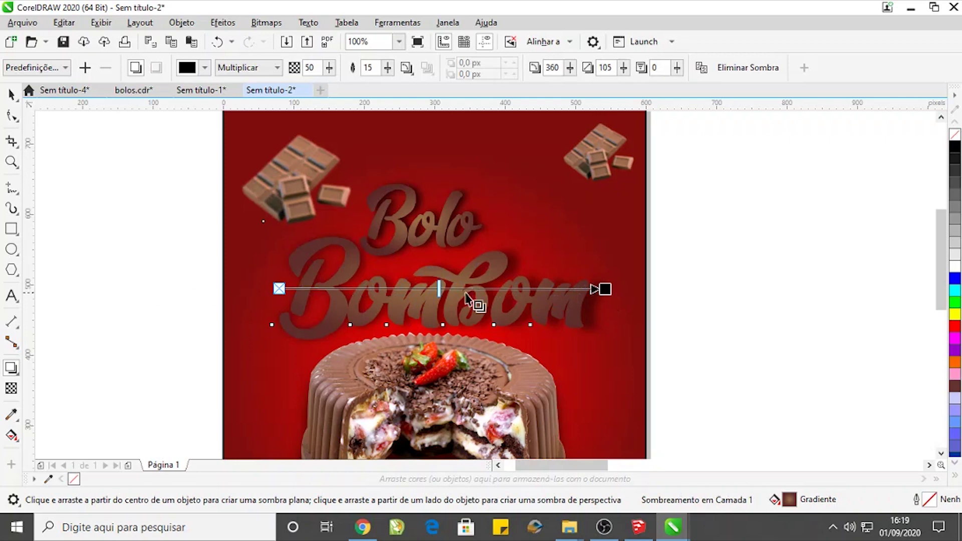
{"action": "left_click_drag", "start_coordinate": [439, 289], "coordinate": [515, 289]}
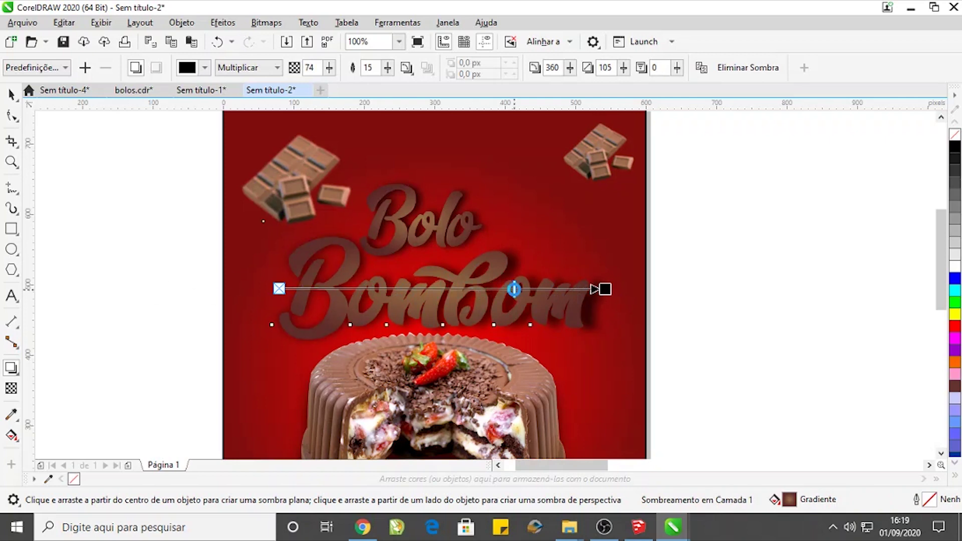
{"action": "key", "text": "F3"}
{"action": "left_click", "coordinate": [11, 98]}
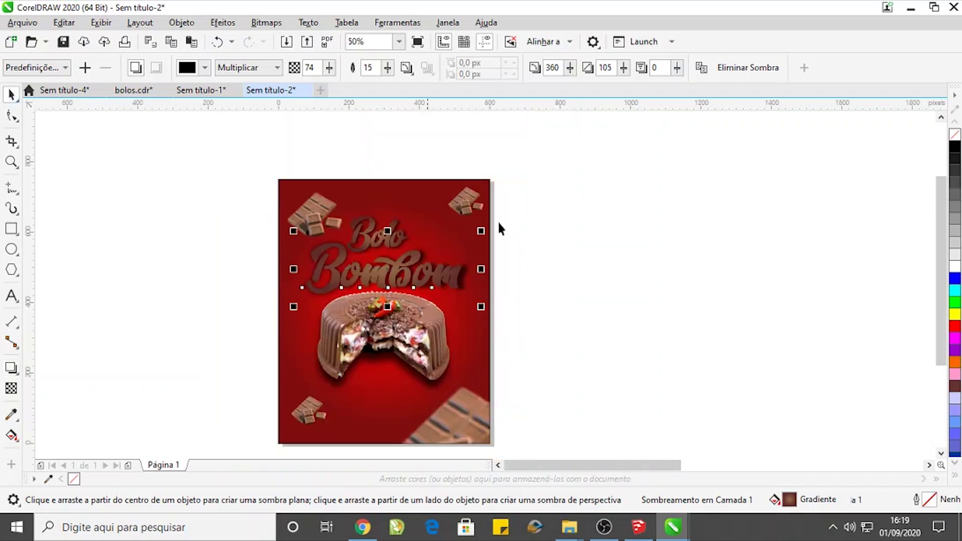
{"action": "left_click", "coordinate": [498, 223]}
- Start an artistic text line in the flyer's lower-left area, below the cake, with the area code 71
{"action": "scroll", "coordinate": [414, 210], "scroll_direction": "up", "scroll_amount": 2}
{"action": "scroll", "coordinate": [418, 213], "scroll_direction": "down", "scroll_amount": 2}
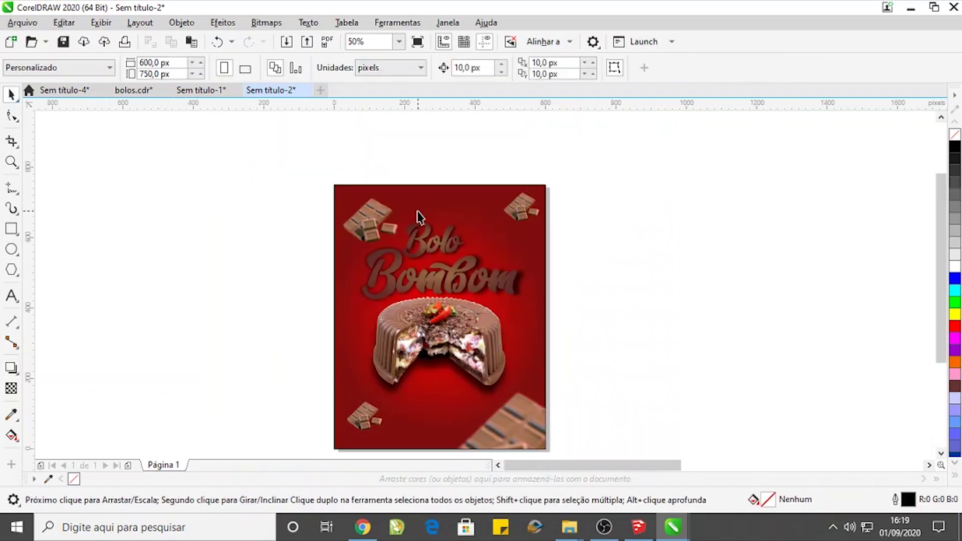
{"action": "key", "text": "F3"}
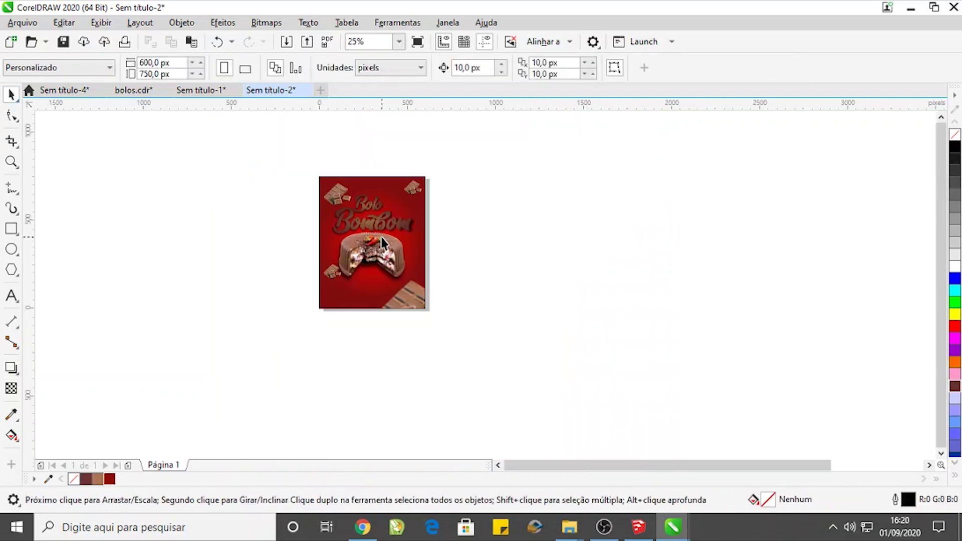
{"action": "scroll", "coordinate": [403, 261], "scroll_direction": "up", "scroll_amount": 2}
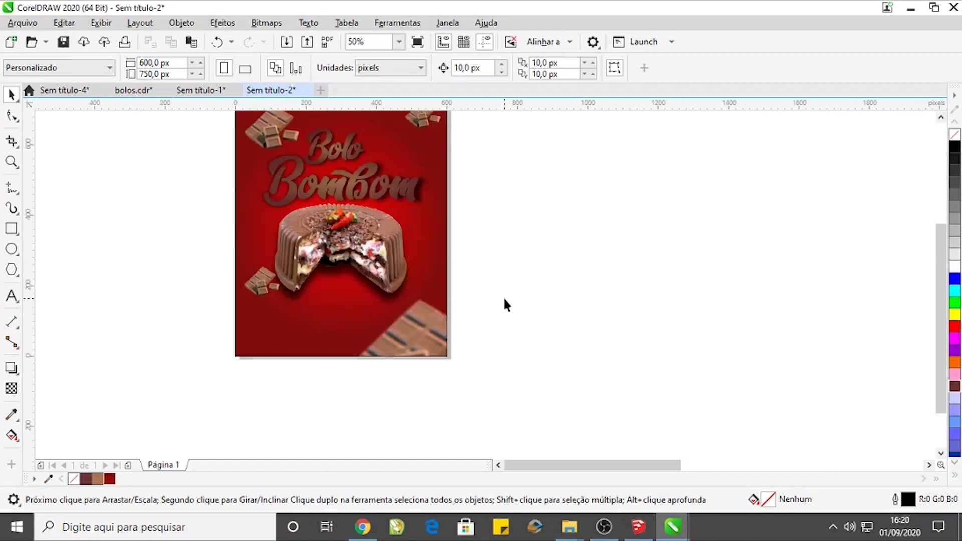
{"action": "left_click", "coordinate": [11, 296]}
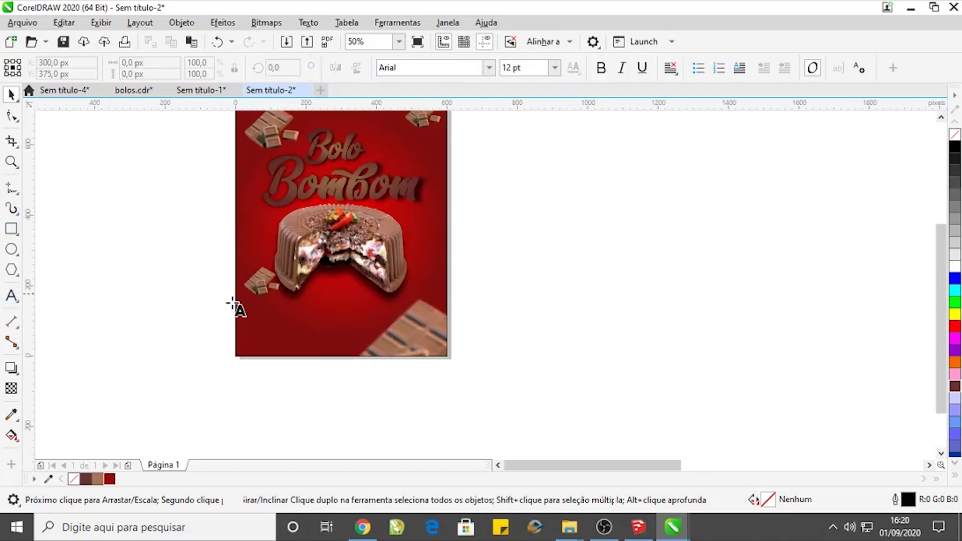
{"action": "scroll", "coordinate": [231, 328], "scroll_direction": "up", "scroll_amount": 2}
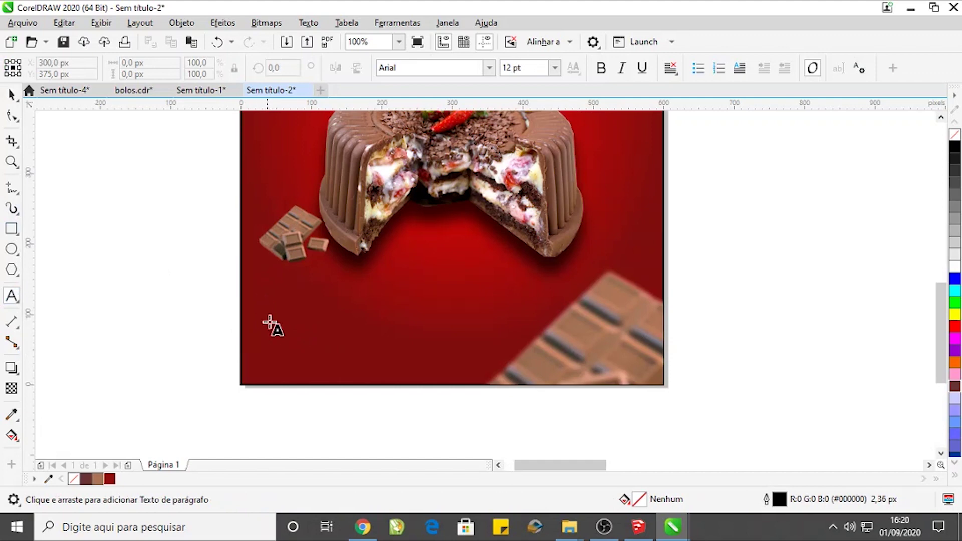
{"action": "left_click", "coordinate": [265, 344]}
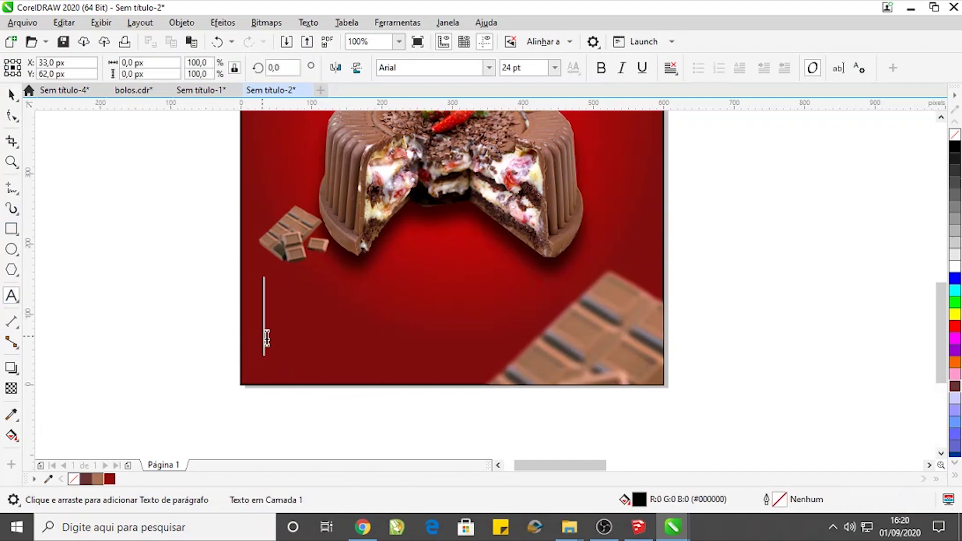
{"action": "type", "text": "71 "}
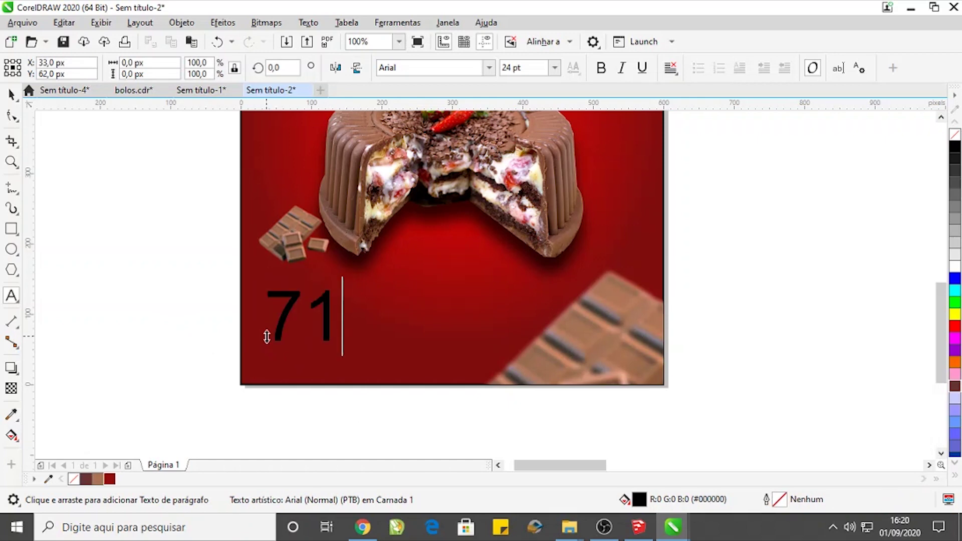
{"action": "type", "text": "***"}
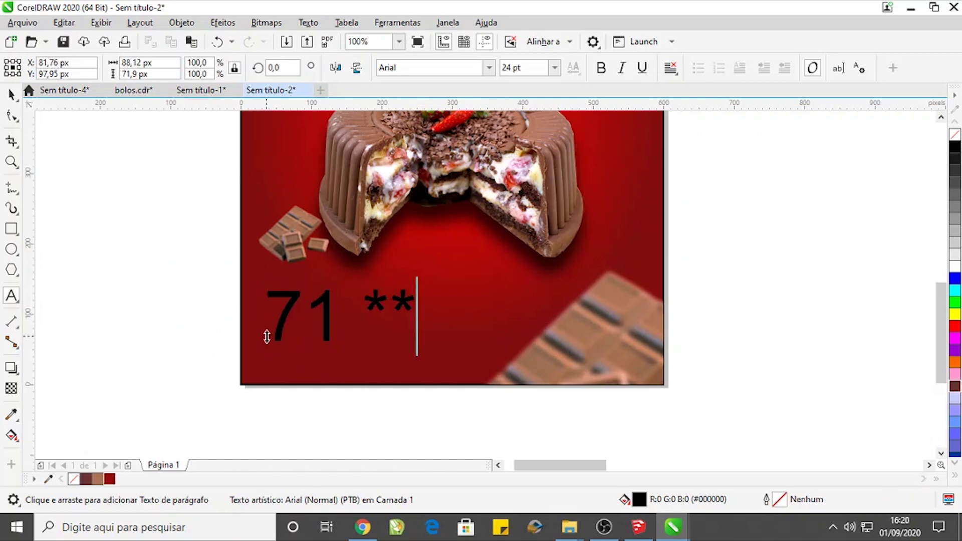
{"action": "type", "text": "**"}
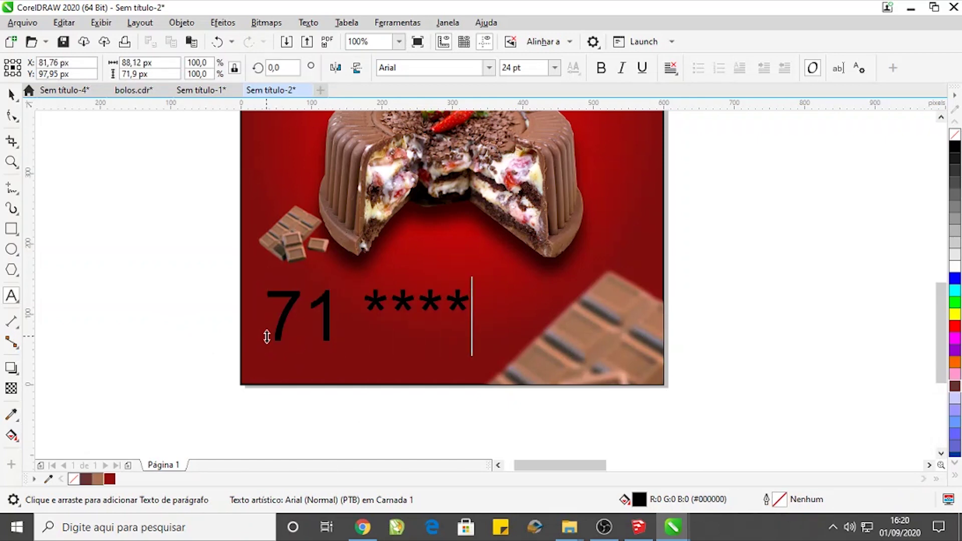
{"action": "type", "text": "-**"}
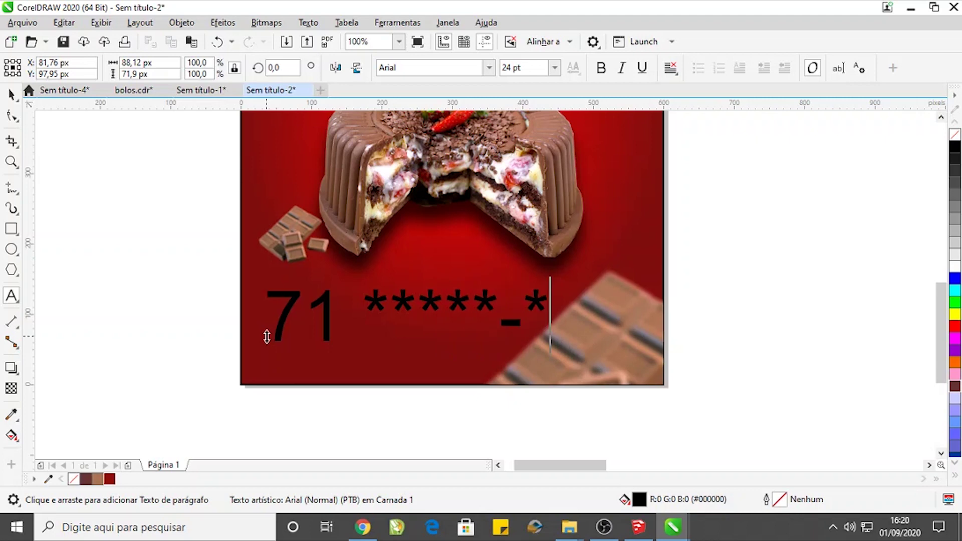
{"action": "key", "text": "BackSpace"}
{"action": "key", "text": "BackSpace"}
{"action": "key", "text": "BackSpace"}
{"action": "type", "text": "_"}
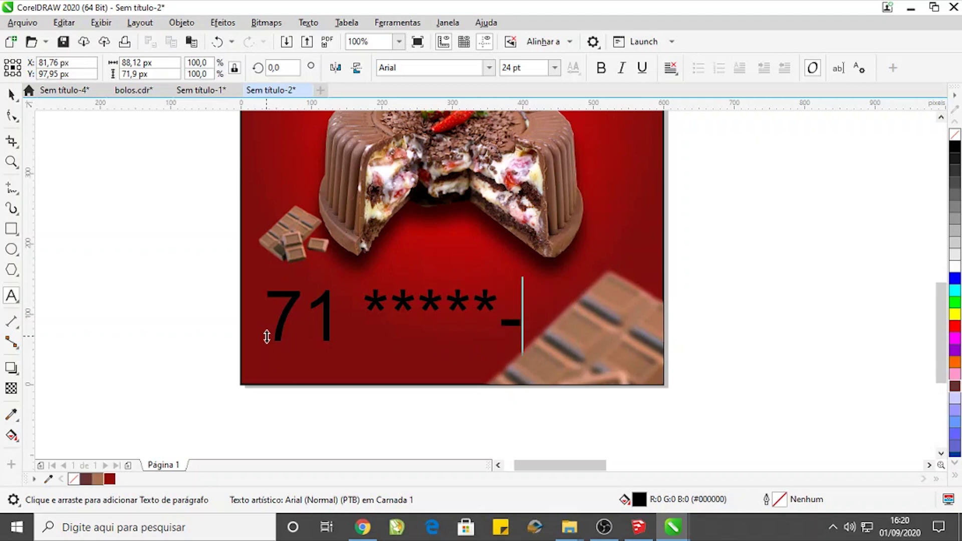
{"action": "key", "text": "BackSpace"}
{"action": "type", "text": "_"}
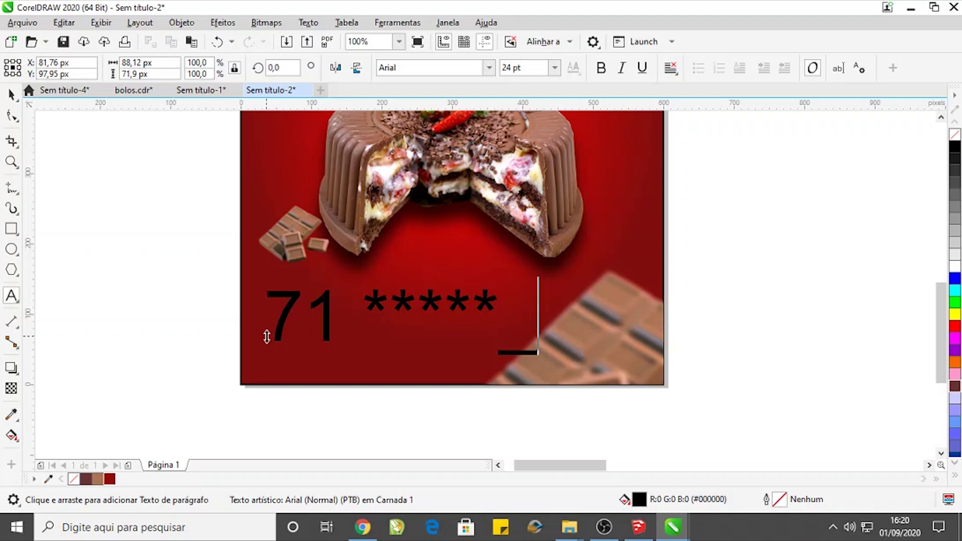
{"action": "key", "text": "BackSpace"}
{"action": "type", "text": "-"}
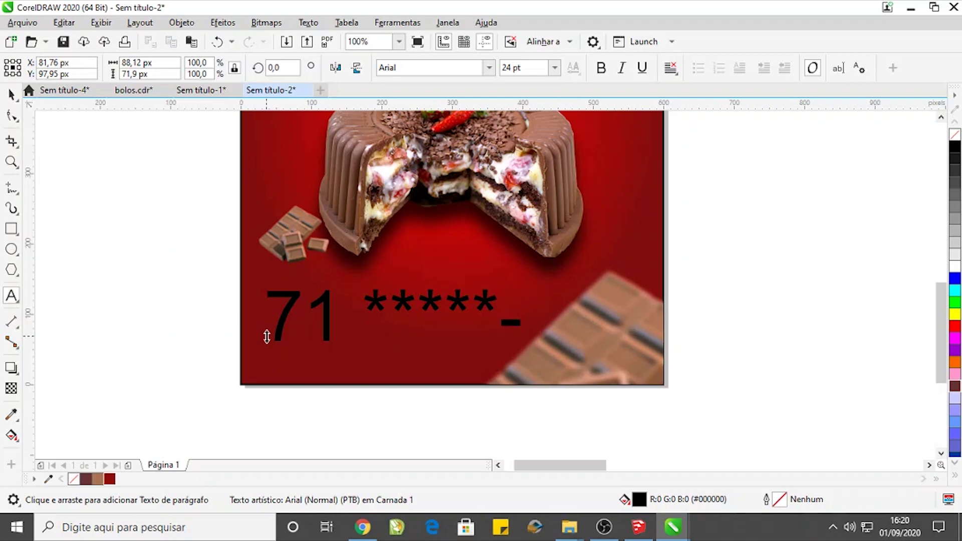
{"action": "key", "text": "BackSpace"}
{"action": "key", "text": "BackSpace"}
{"action": "key", "text": "BackSpace"}
{"action": "key", "text": "BackSpace"}
{"action": "key", "text": "BackSpace"}
{"action": "key", "text": "BackSpace"}
- Complete the contact line after the area code with the placeholder "xxxxx-xxxx"
{"action": "type", "text": "x"}
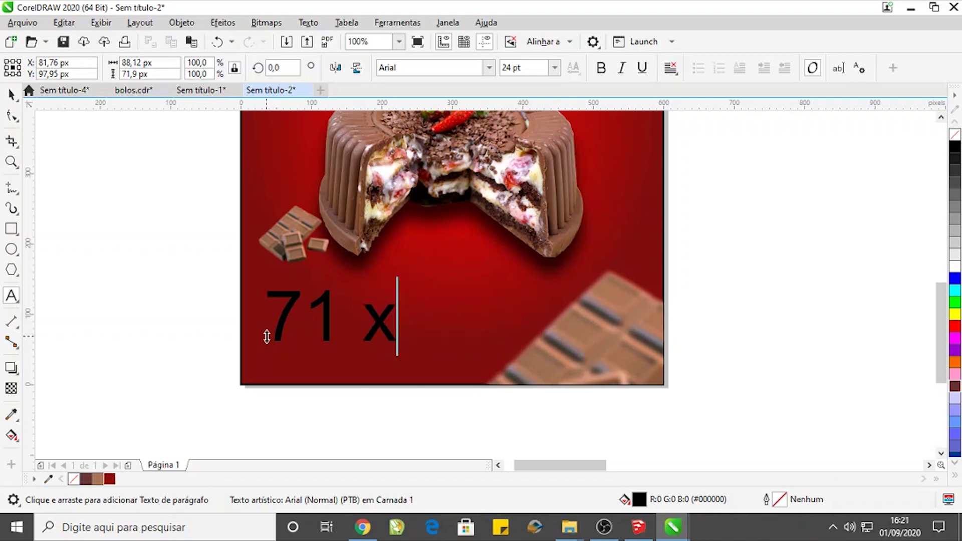
{"action": "type", "text": "xxx"}
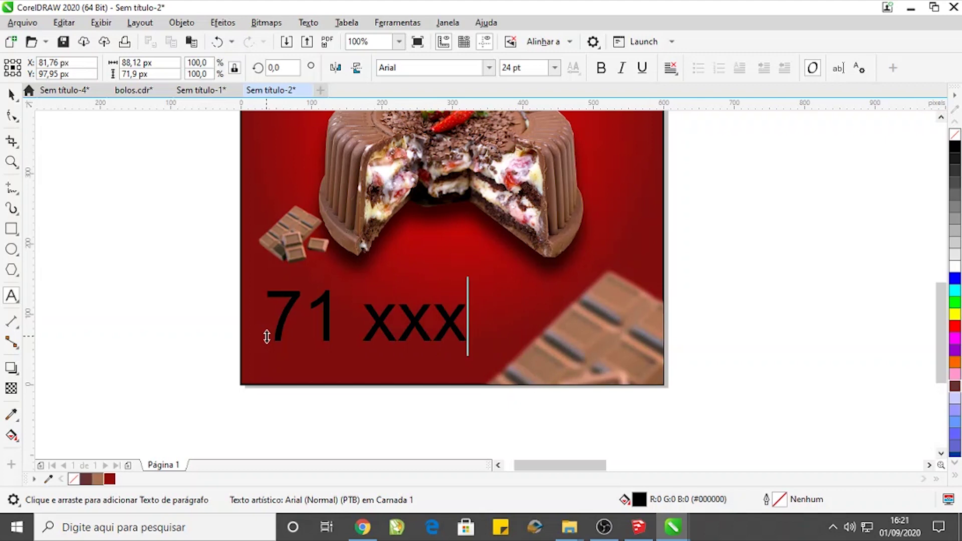
{"action": "type", "text": "x"}
{"action": "key", "text": "BackSpace"}
{"action": "type", "text": "x"}
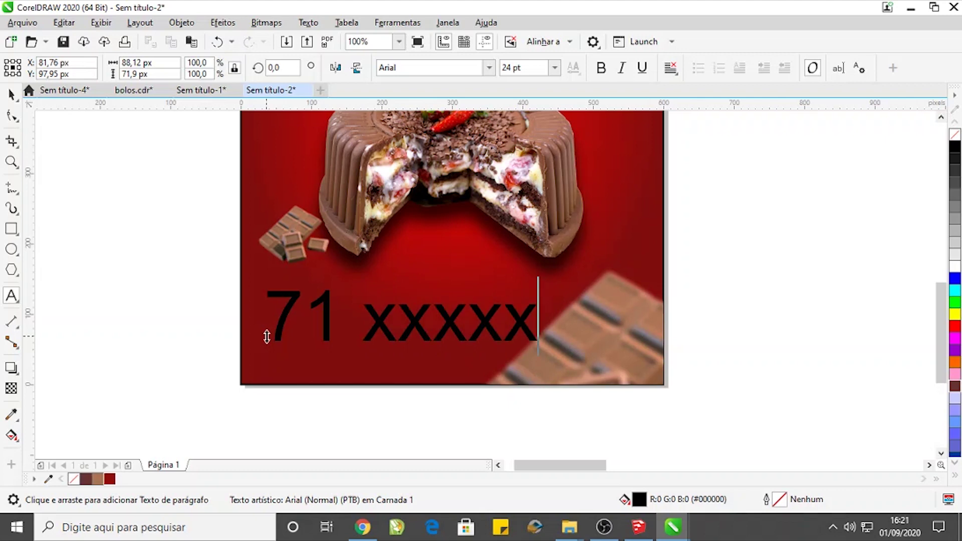
{"action": "type", "text": "-xxxx"}
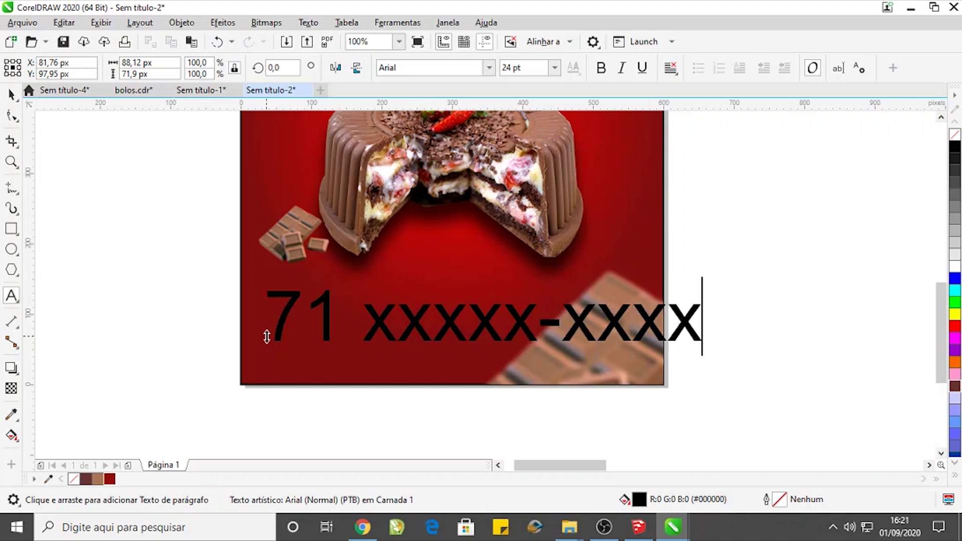
- Scale the phone line down to about 309 px wide, fill it white and nudge it slightly away from the flyer's left edge
{"action": "left_click", "coordinate": [12, 95]}
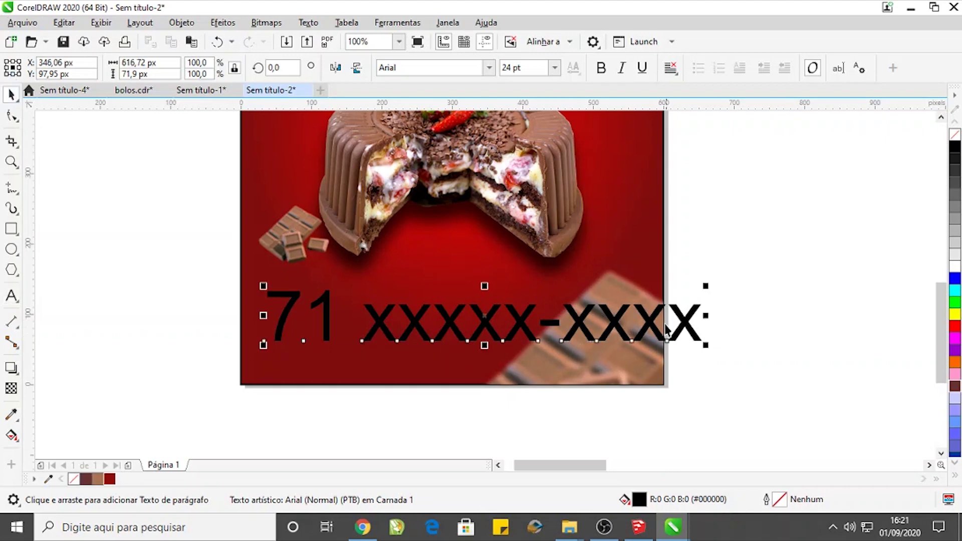
{"action": "left_click_drag", "start_coordinate": [705, 284], "coordinate": [612, 311]}
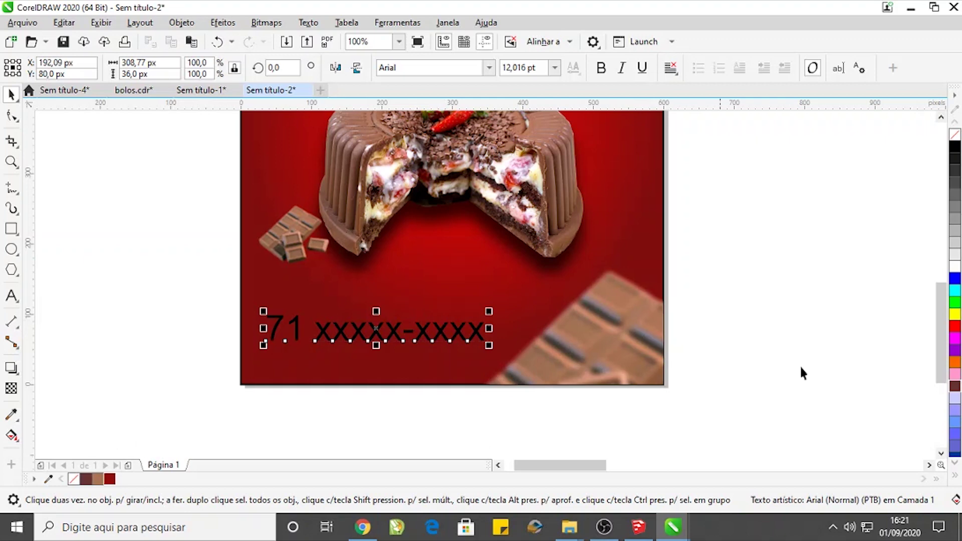
{"action": "left_click", "coordinate": [957, 266]}
{"action": "left_click_drag", "start_coordinate": [459, 329], "coordinate": [464, 330]}
{"action": "left_click", "coordinate": [135, 331]}
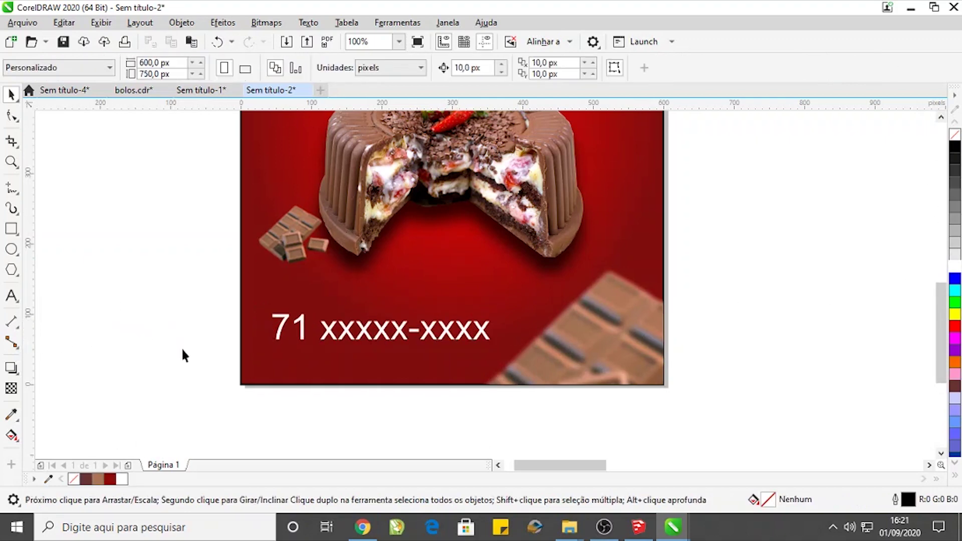
- Add an artistic text line with the placeholder street address and house number, starting beside the flyer's lower-left corner
{"action": "left_click", "coordinate": [11, 295]}
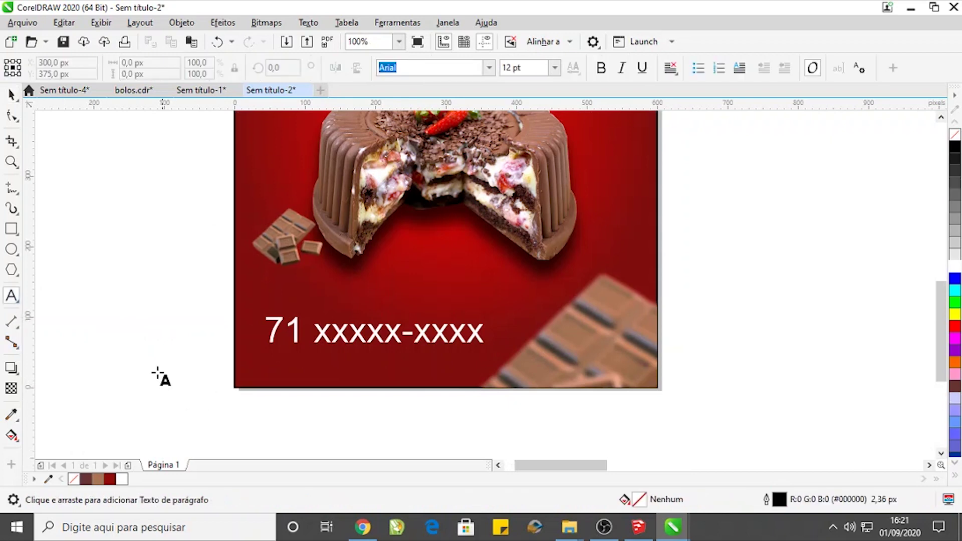
{"action": "left_click", "coordinate": [156, 371]}
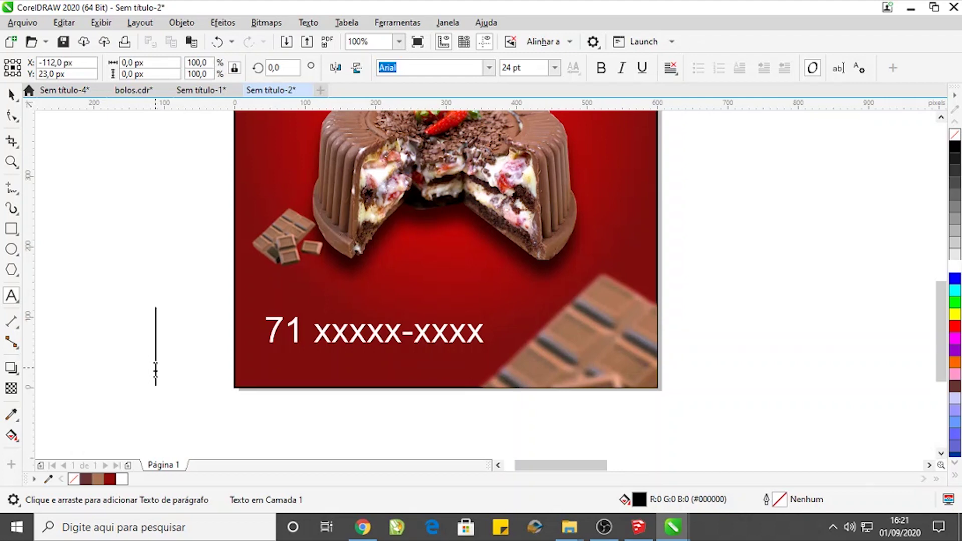
{"action": "type", "text": "rua "}
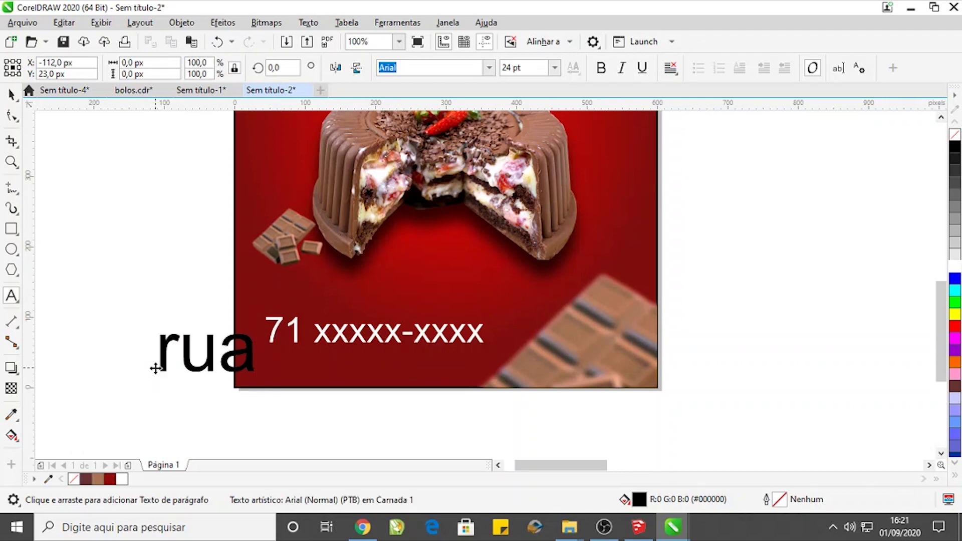
{"action": "type", "text": "dos bo"}
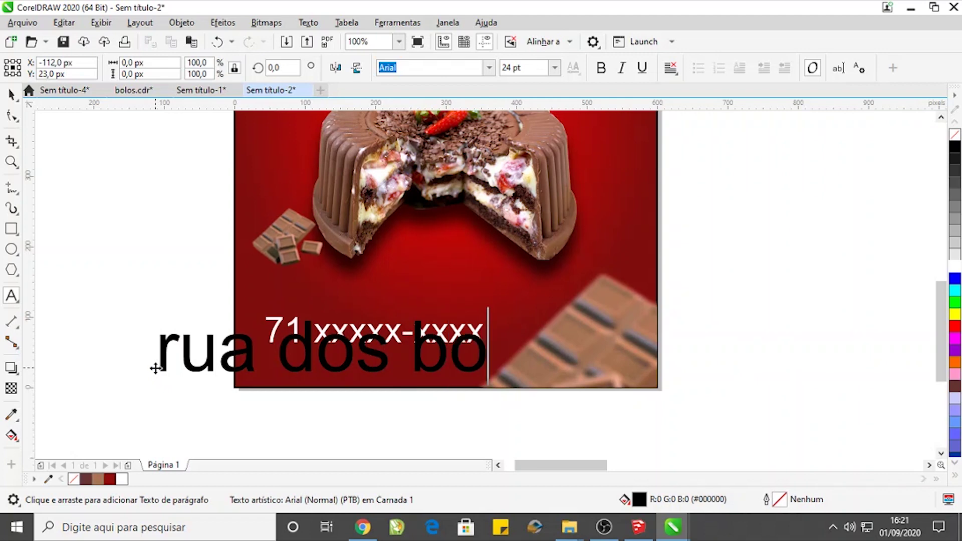
{"action": "type", "text": "bos "}
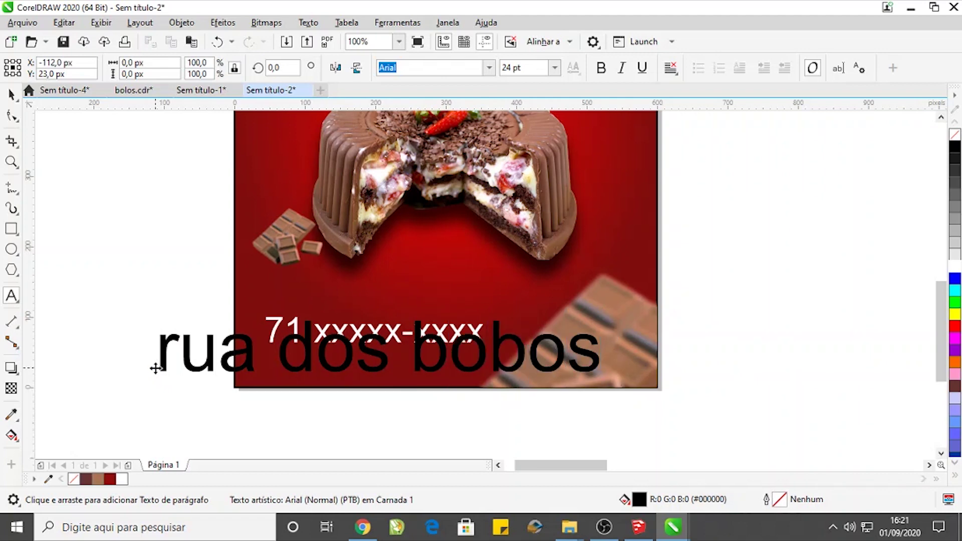
{"action": "type", "text": "n"}
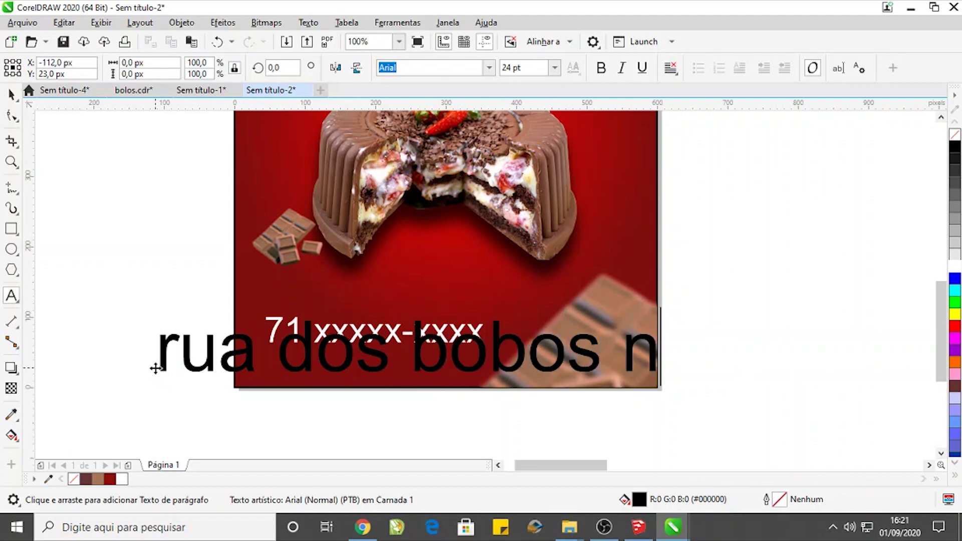
{"action": "type", "text": "°0"}
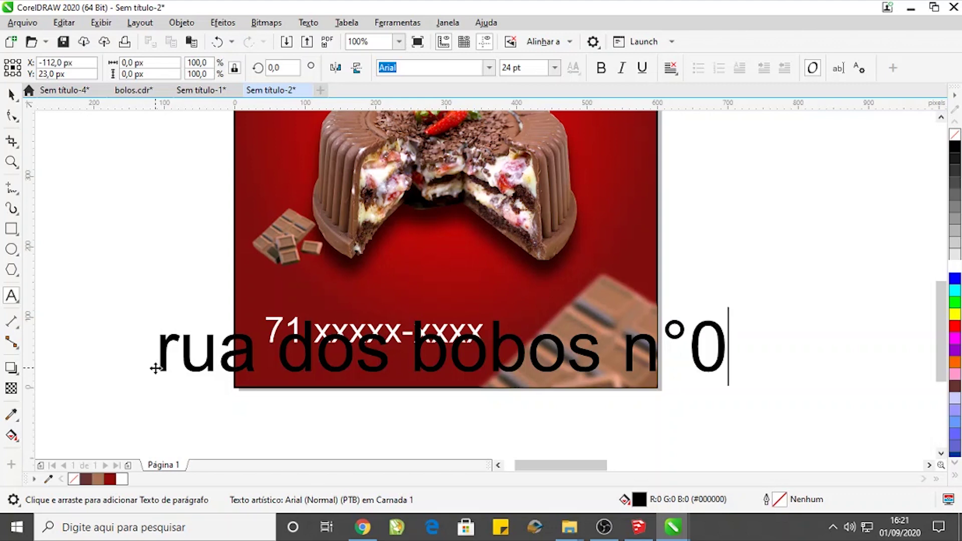
{"action": "key", "text": "Escape"}
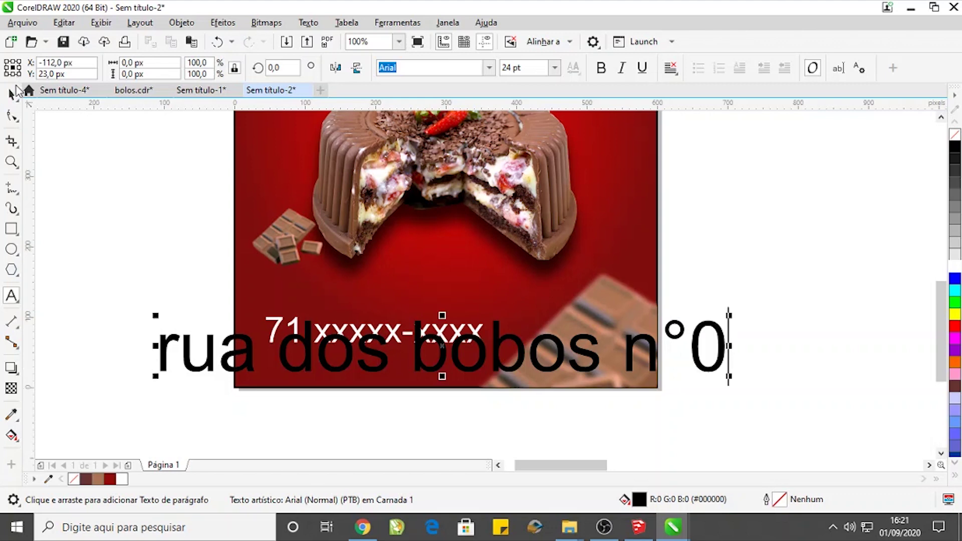
- Fill the address line white and scale it to about 329 px wide directly under the phone line
{"action": "left_click", "coordinate": [122, 479]}
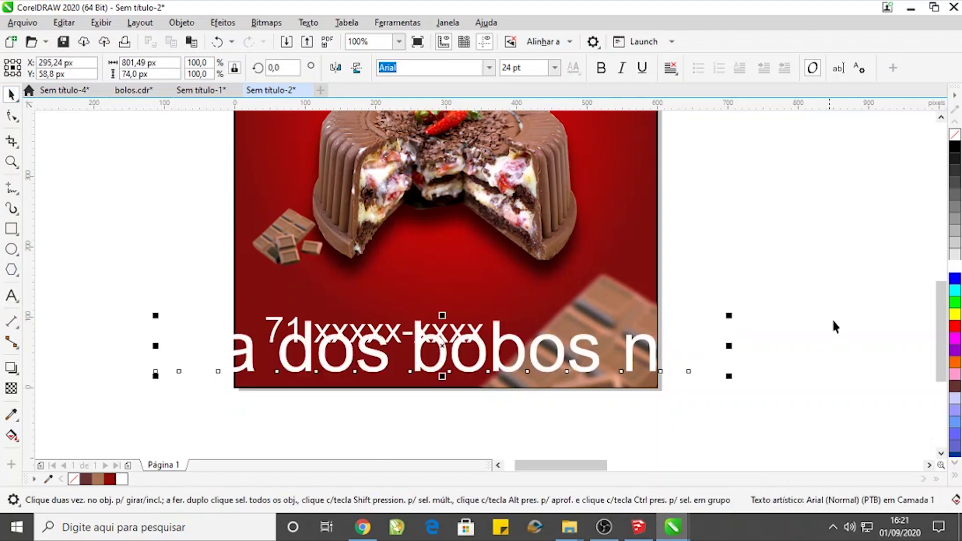
{"action": "left_click_drag", "start_coordinate": [733, 315], "coordinate": [469, 365]}
- Draw an ellipse about 181 × 162 px over the flyer's upper-right corner, around the chocolate pieces
{"action": "scroll", "coordinate": [441, 220], "scroll_direction": "down", "scroll_amount": 4}
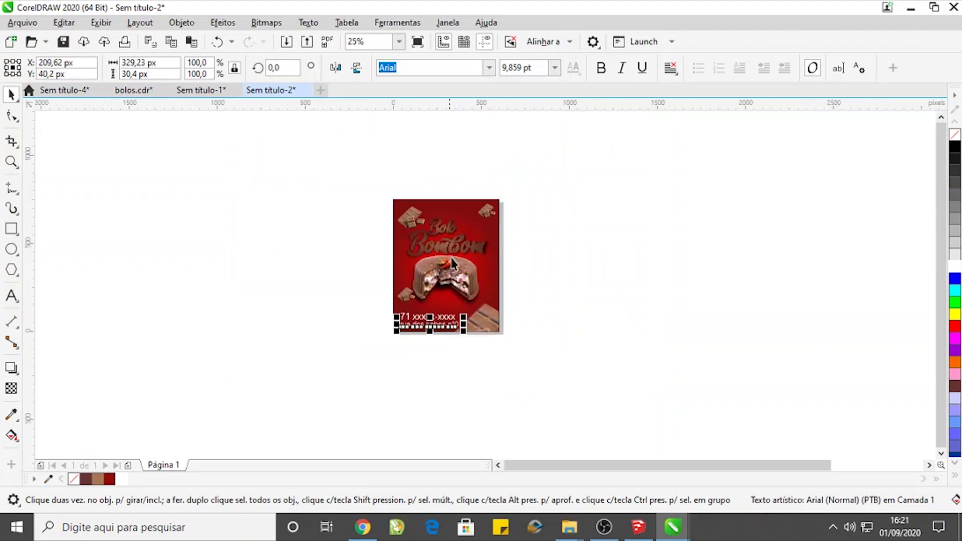
{"action": "scroll", "coordinate": [468, 199], "scroll_direction": "up", "scroll_amount": 2}
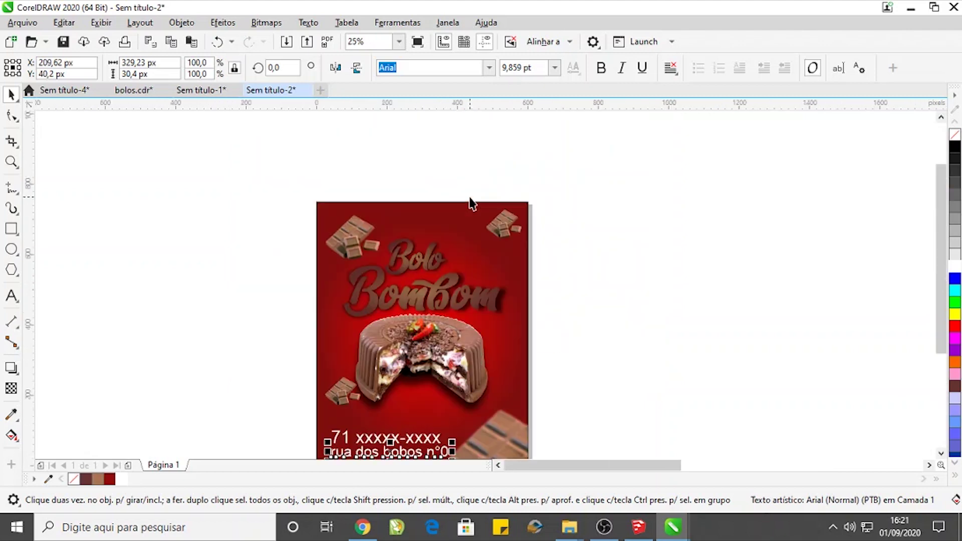
{"action": "left_click", "coordinate": [512, 226]}
{"action": "left_click", "coordinate": [11, 248]}
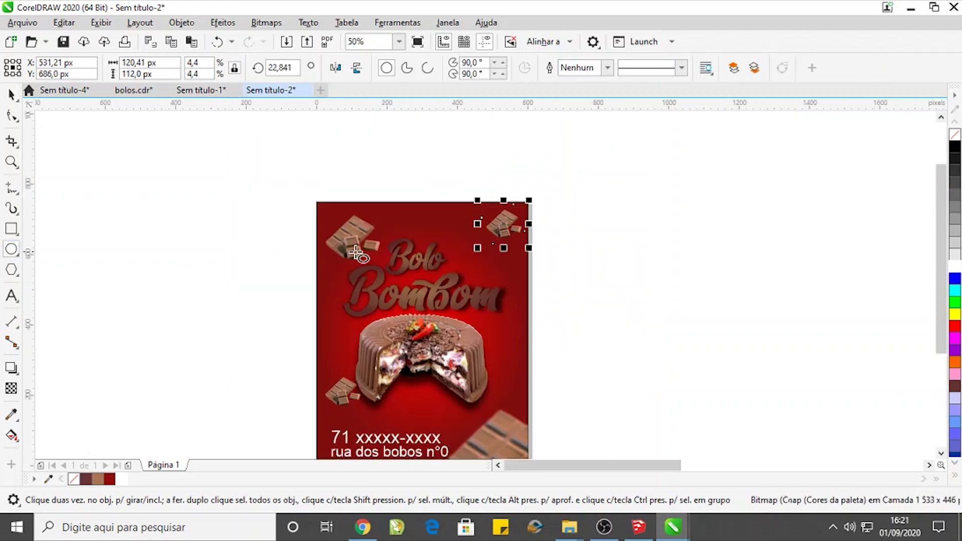
{"action": "scroll", "coordinate": [537, 231], "scroll_direction": "up", "scroll_amount": 1}
{"action": "left_click_drag", "start_coordinate": [409, 247], "coordinate": [519, 306]}
{"action": "left_click", "coordinate": [12, 94]}
{"action": "scroll", "coordinate": [498, 254], "scroll_direction": "up", "scroll_amount": 1}
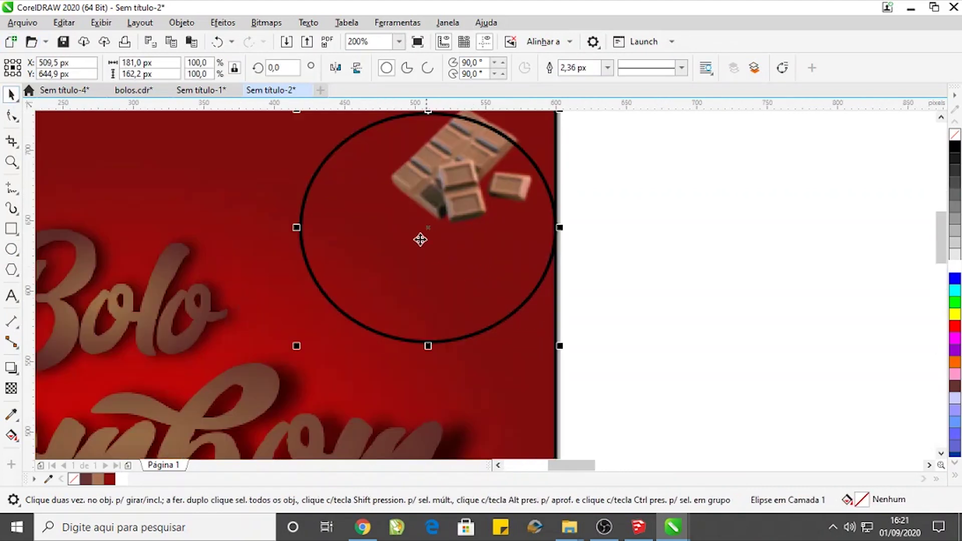
- Shift the ellipse down and inward from the page edge, fill it white and remove its outline
{"action": "left_click_drag", "start_coordinate": [426, 231], "coordinate": [393, 260]}
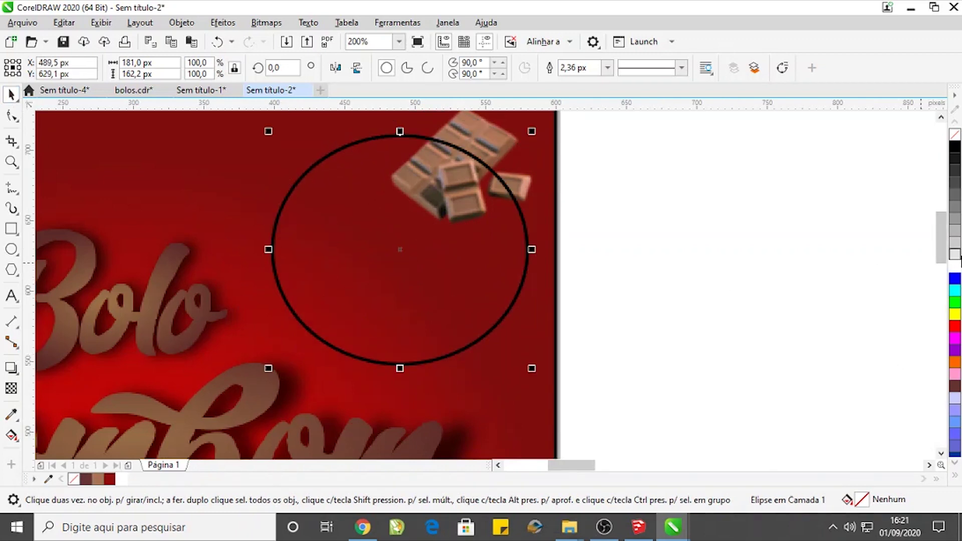
{"action": "left_click", "coordinate": [958, 255]}
{"action": "right_click", "coordinate": [74, 479]}
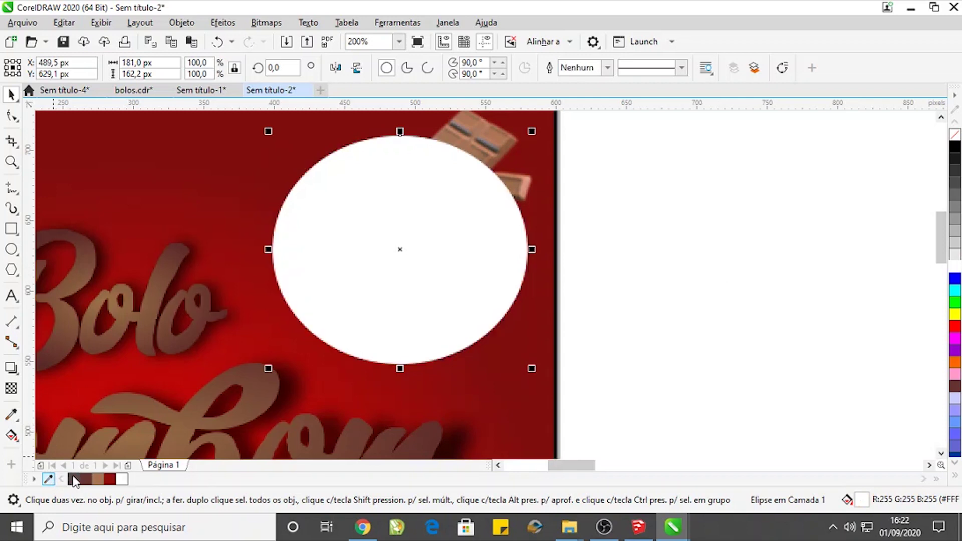
- Add a two-line artistic text reading "Sua logo" and "Aqui" on the empty area beside the flyer
{"action": "left_click", "coordinate": [11, 296]}
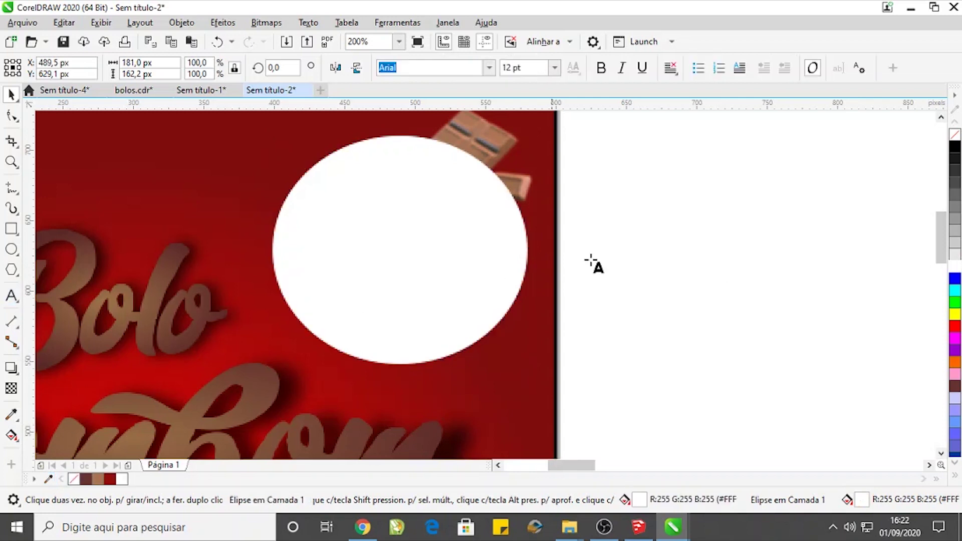
{"action": "left_click", "coordinate": [647, 233]}
{"action": "type", "text": "Sua"}
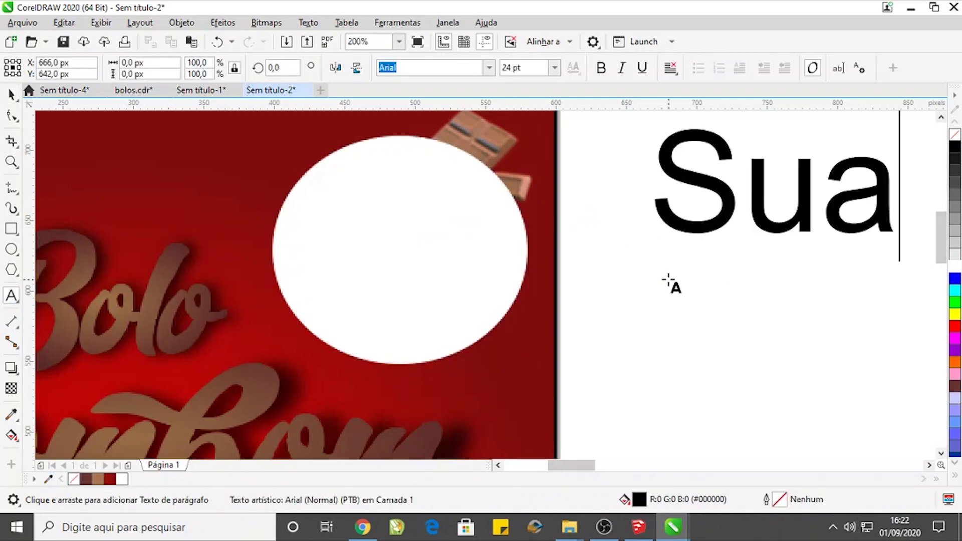
{"action": "type", "text": " lo"}
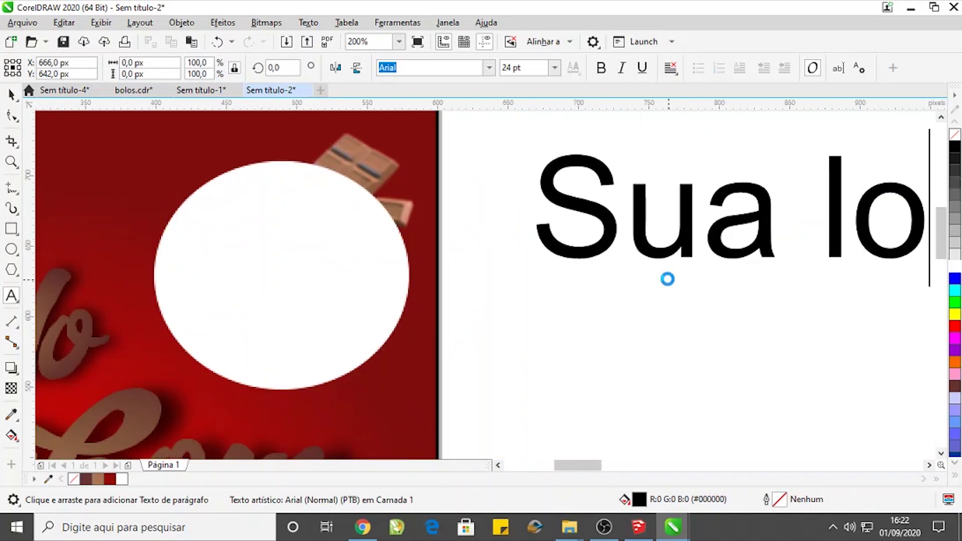
{"action": "type", "text": "go"}
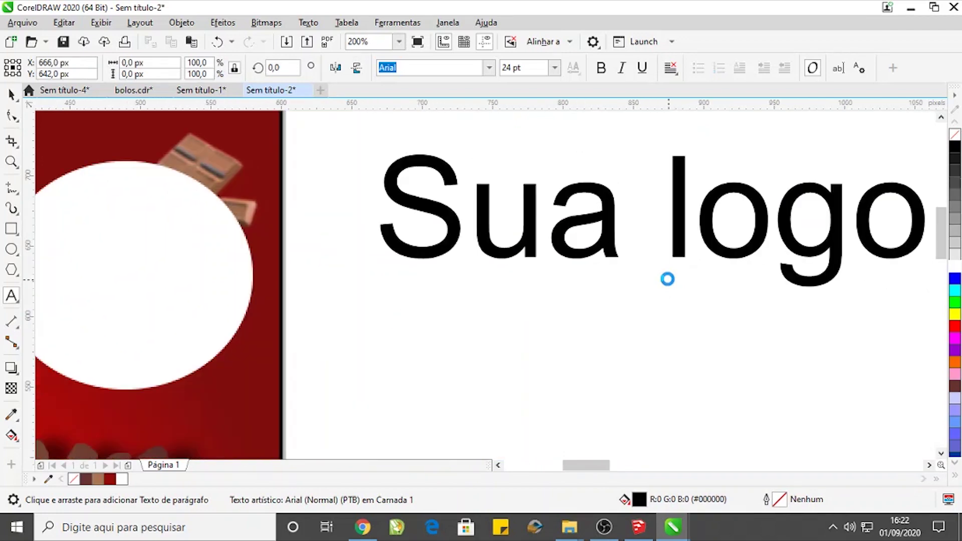
{"action": "key", "text": "Return"}
{"action": "type", "text": "Aui"}
{"action": "key", "text": "BackSpace"}
{"action": "key", "text": "BackSpace"}
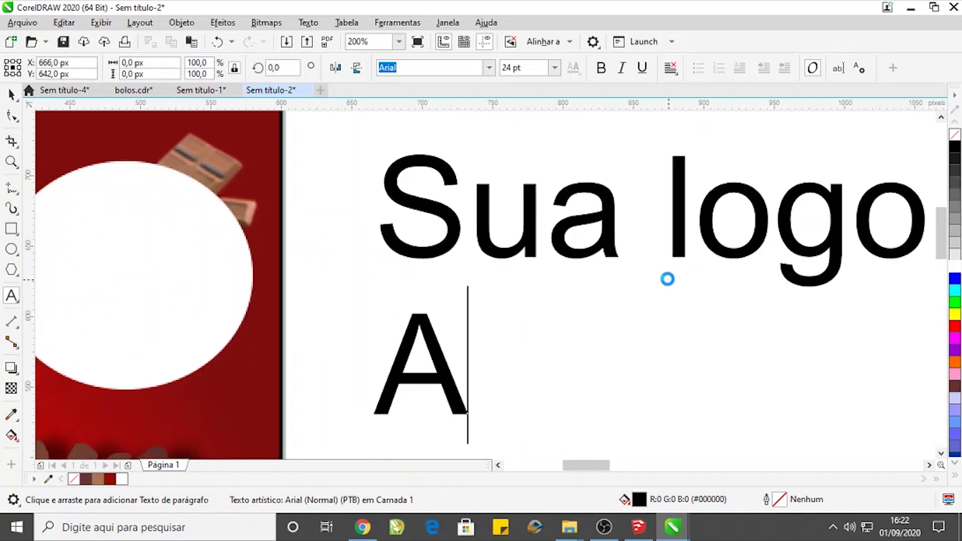
{"action": "type", "text": "qui"}
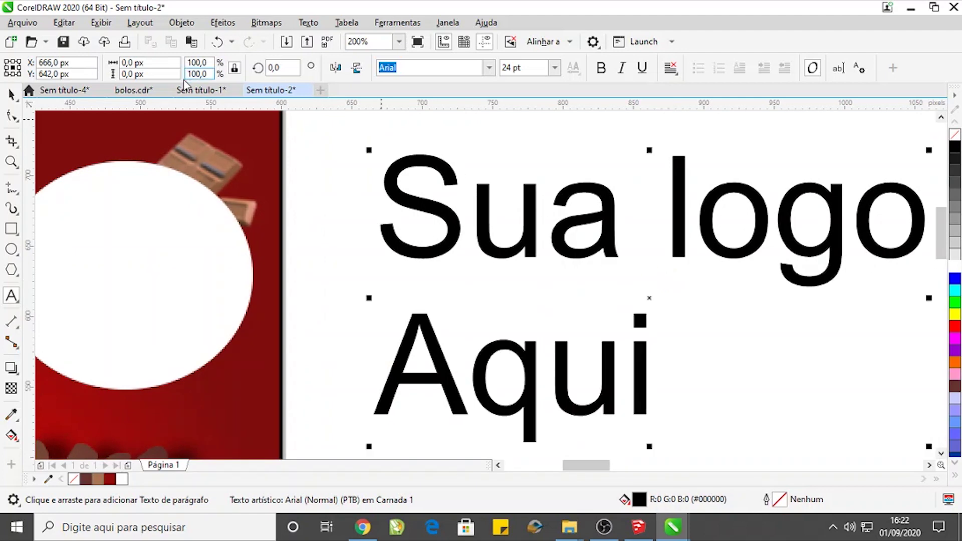
{"action": "left_click", "coordinate": [11, 94]}
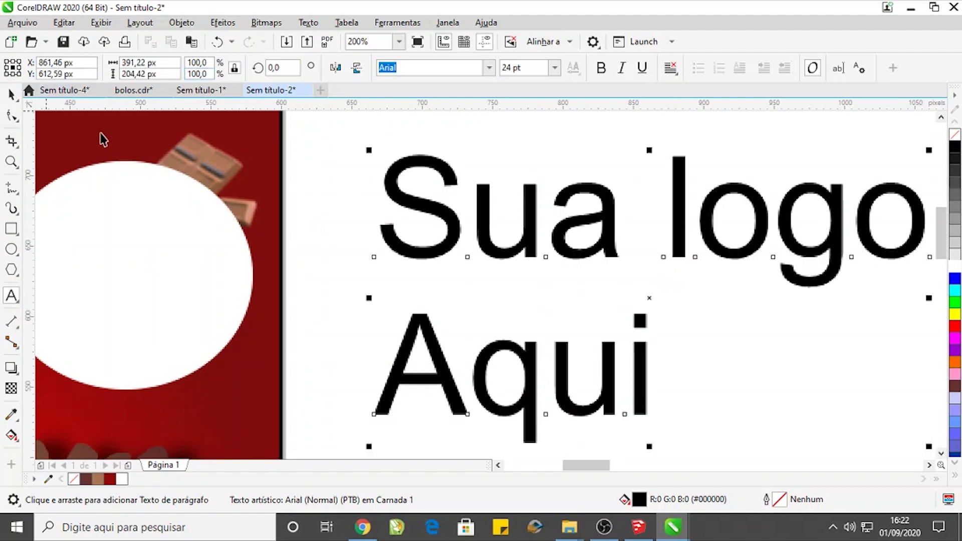
- Centre-align the "Sua logo Aqui" text and scale it down to about 152 px wide
{"action": "left_click", "coordinate": [671, 69]}
{"action": "left_click", "coordinate": [701, 119]}
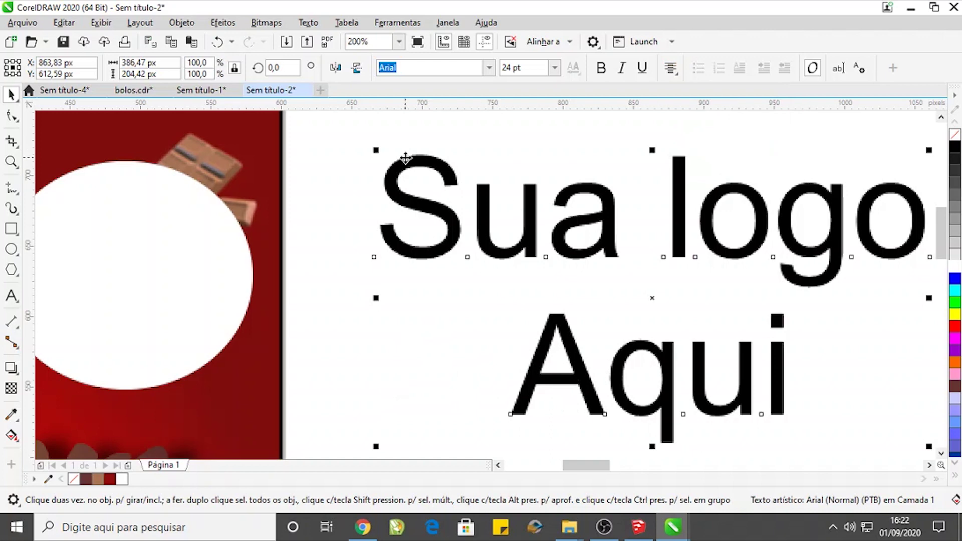
{"action": "left_click_drag", "start_coordinate": [376, 149], "coordinate": [566, 331]}
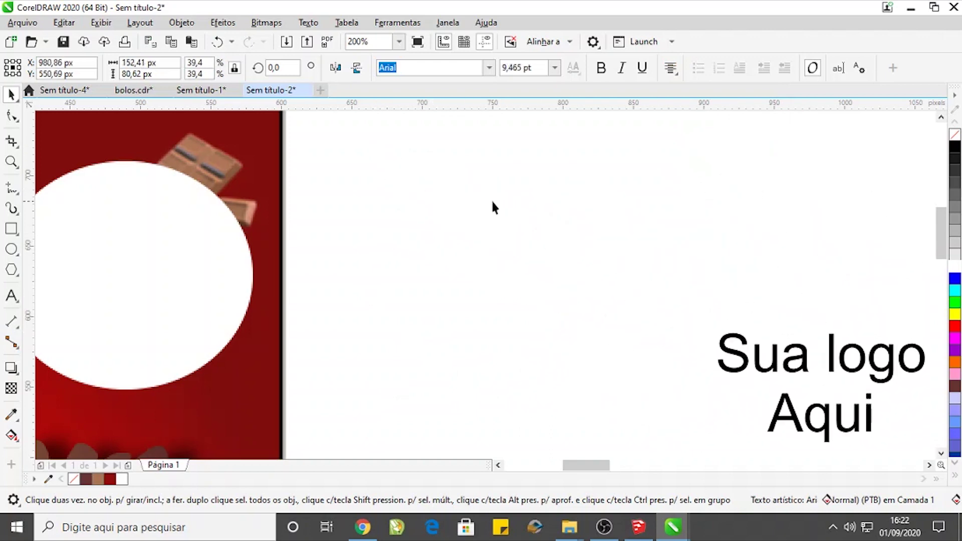
{"action": "scroll", "coordinate": [511, 221], "scroll_direction": "down", "scroll_amount": 2}
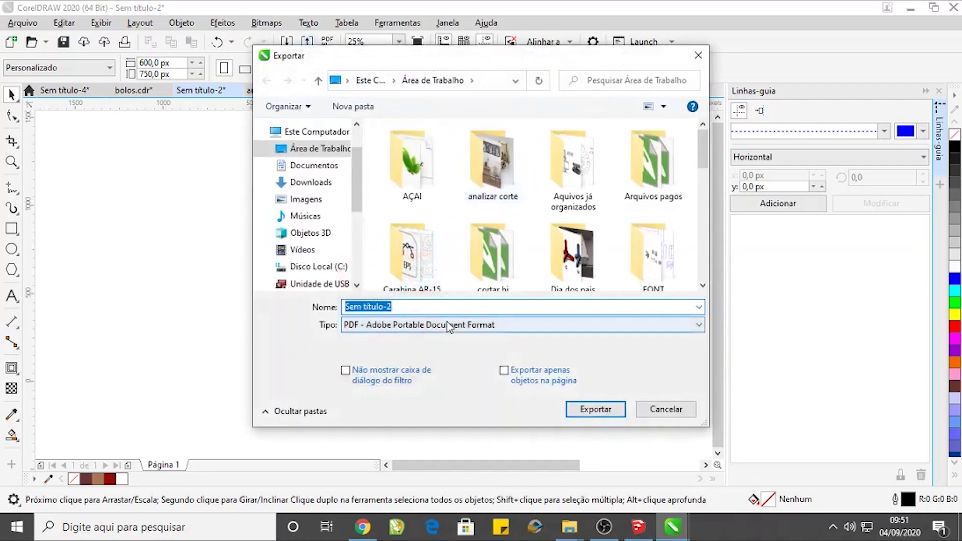
- Export the artwork to the desktop as a TIF - Bitmap TIFF file named BOLO
{"action": "left_click", "coordinate": [449, 326]}
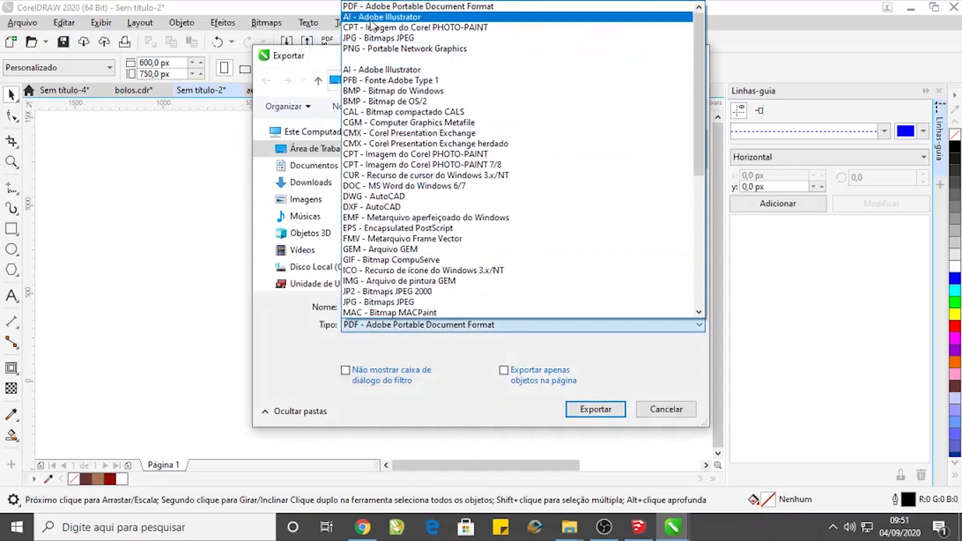
{"action": "scroll", "coordinate": [398, 226], "scroll_direction": "down", "scroll_amount": 3}
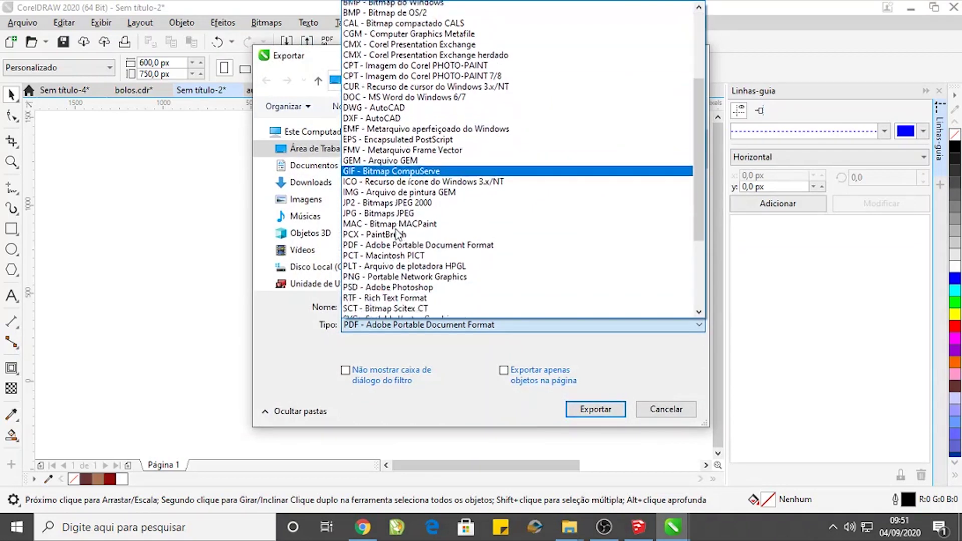
{"action": "scroll", "coordinate": [397, 233], "scroll_direction": "down", "scroll_amount": 4}
{"action": "left_click", "coordinate": [384, 221]}
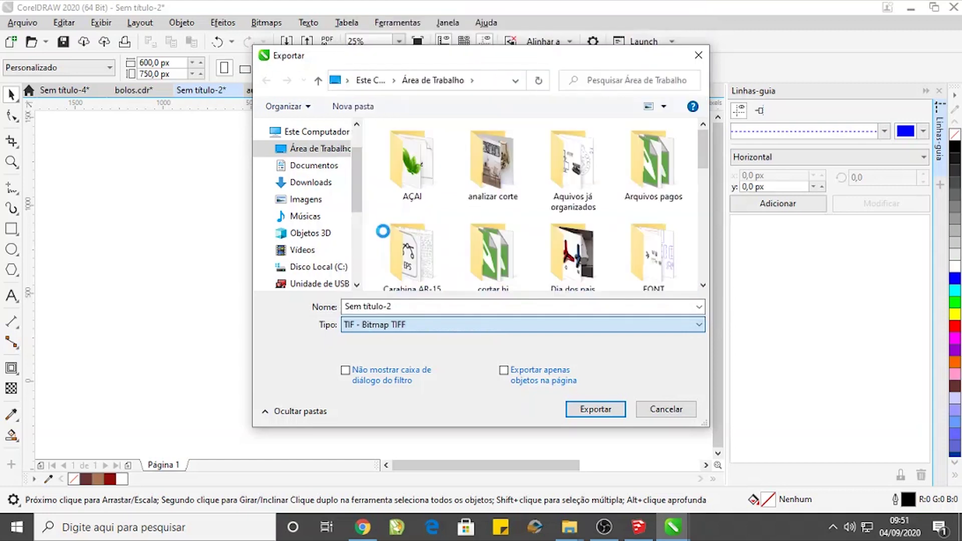
{"action": "left_click", "coordinate": [430, 306]}
{"action": "type", "text": "BOLO"}
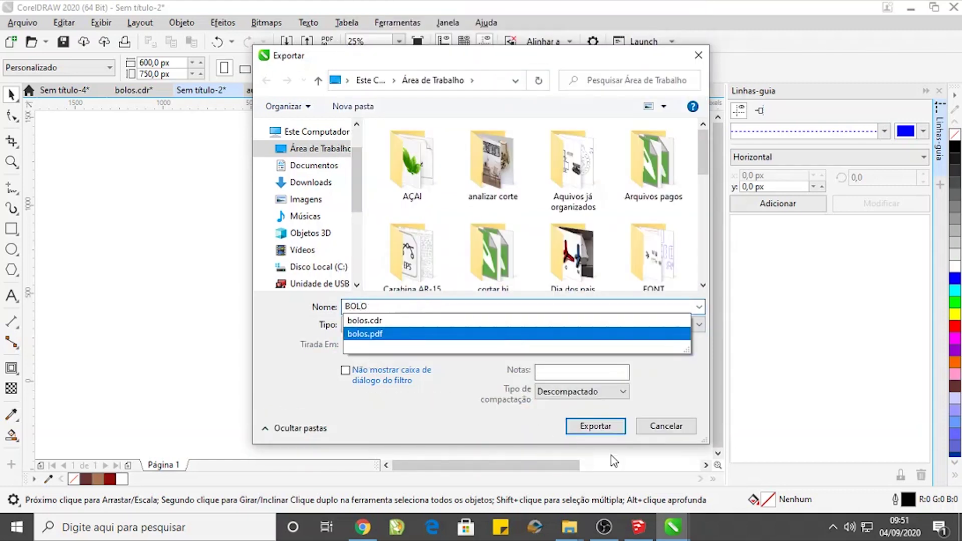
{"action": "left_click", "coordinate": [595, 427]}
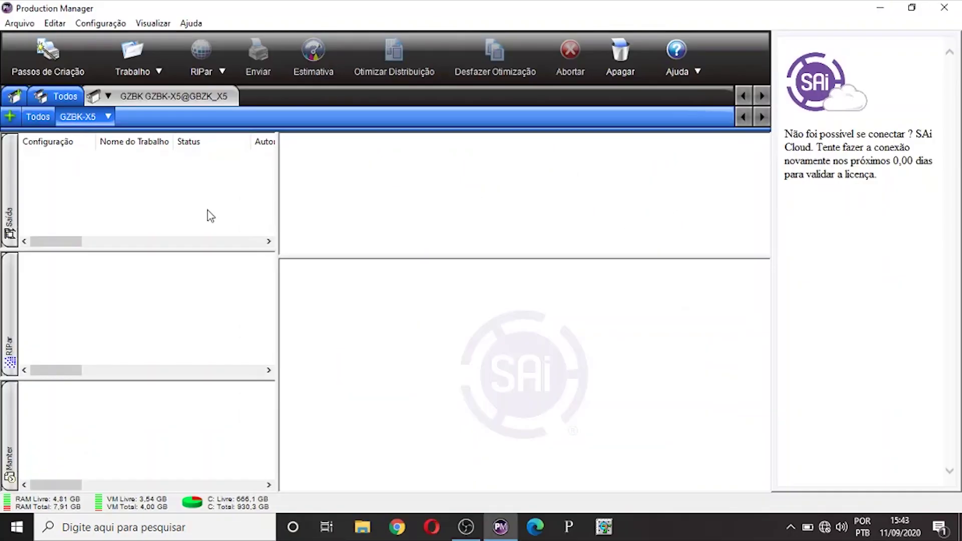
- In Production Manager, add bolos corrigidos.tif as a GZBK-X5 job and send it from its job properties
{"action": "left_click", "coordinate": [150, 70]}
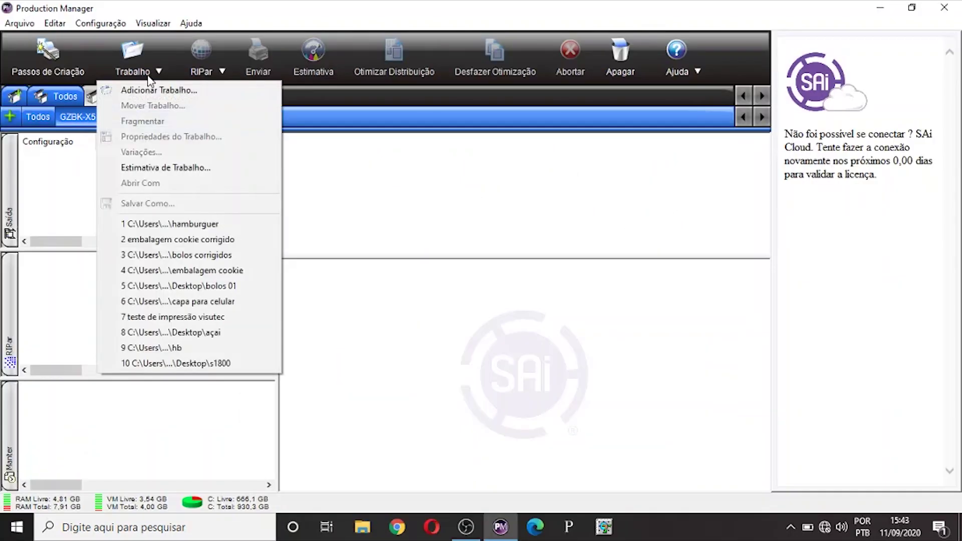
{"action": "left_click", "coordinate": [145, 86]}
{"action": "type", "text": "c"}
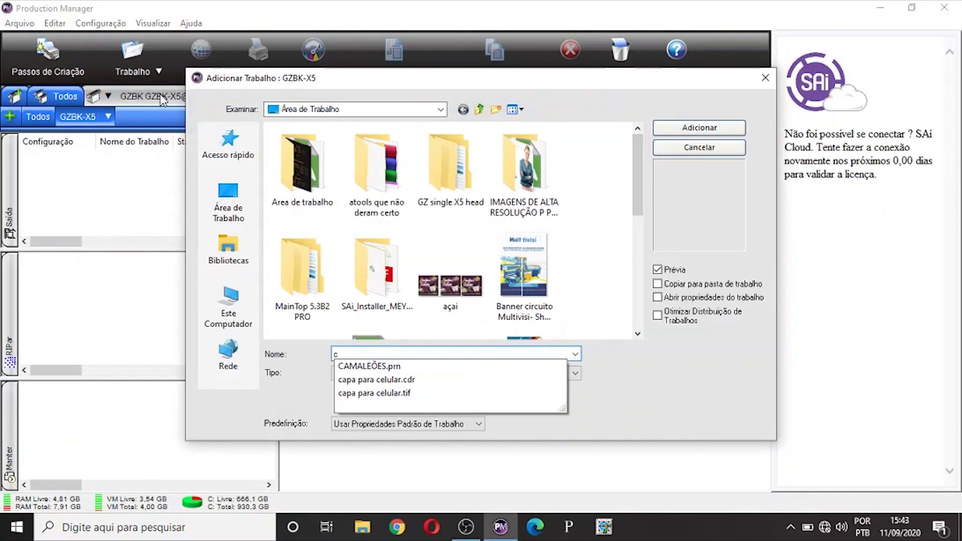
{"action": "key", "text": "BackSpace"}
{"action": "type", "text": "bolo"}
{"action": "key", "text": "Down"}
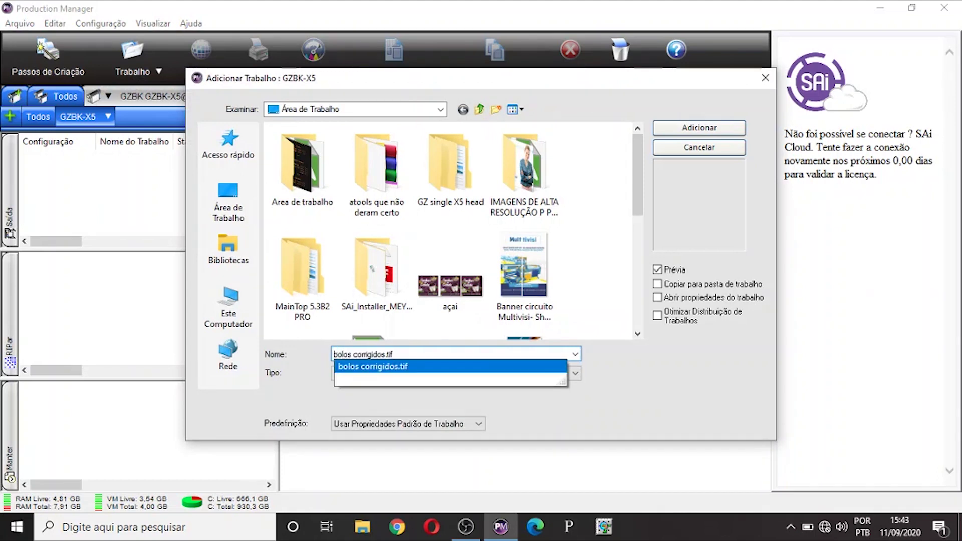
{"action": "key", "text": "Return"}
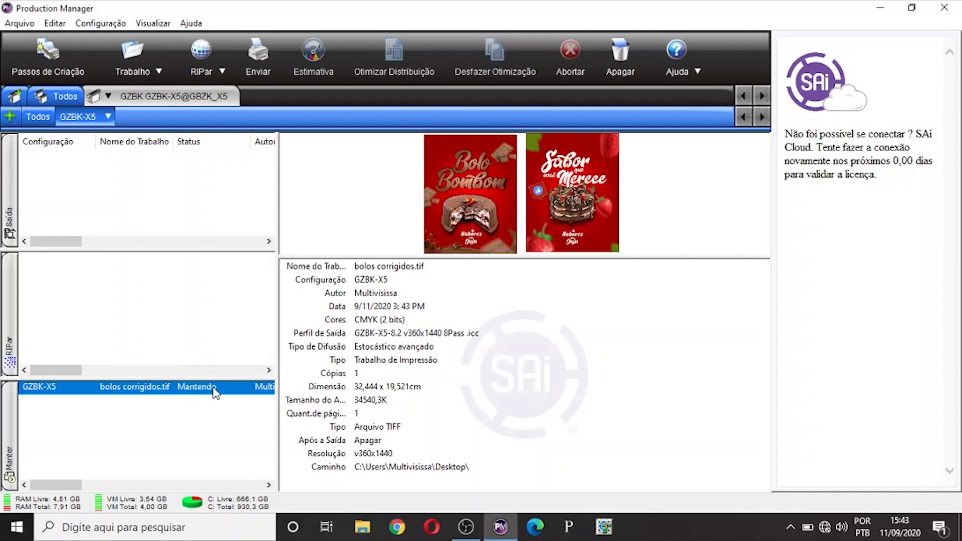
{"action": "double_click", "coordinate": [216, 389]}
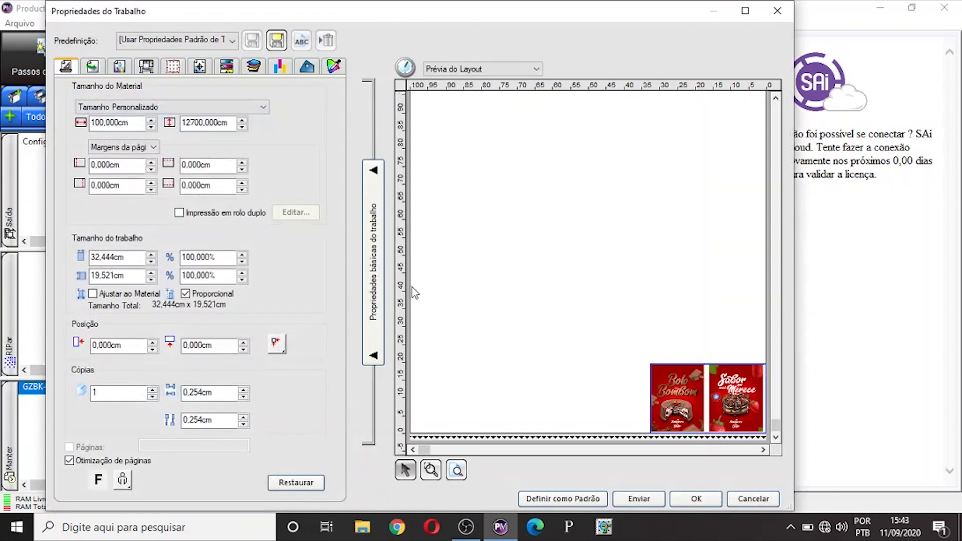
{"action": "left_click", "coordinate": [645, 498]}
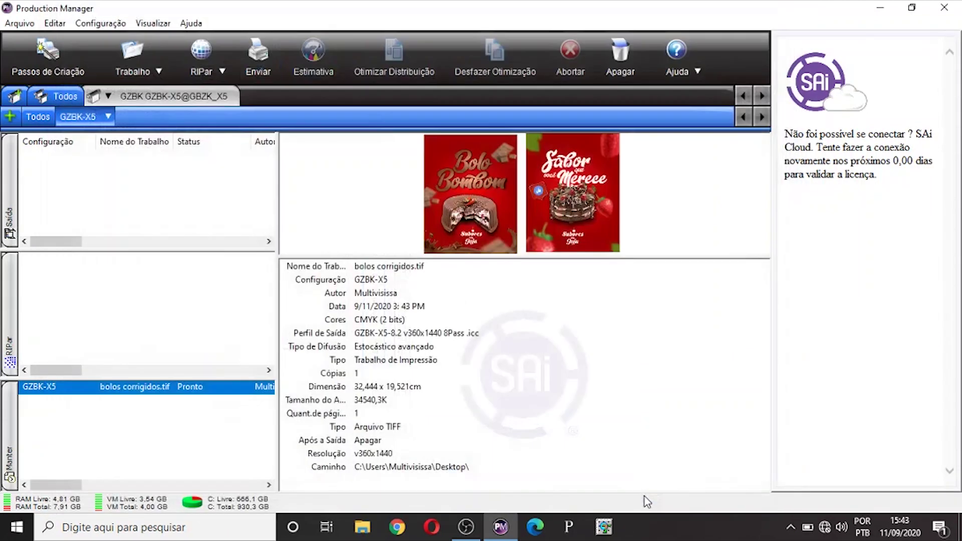